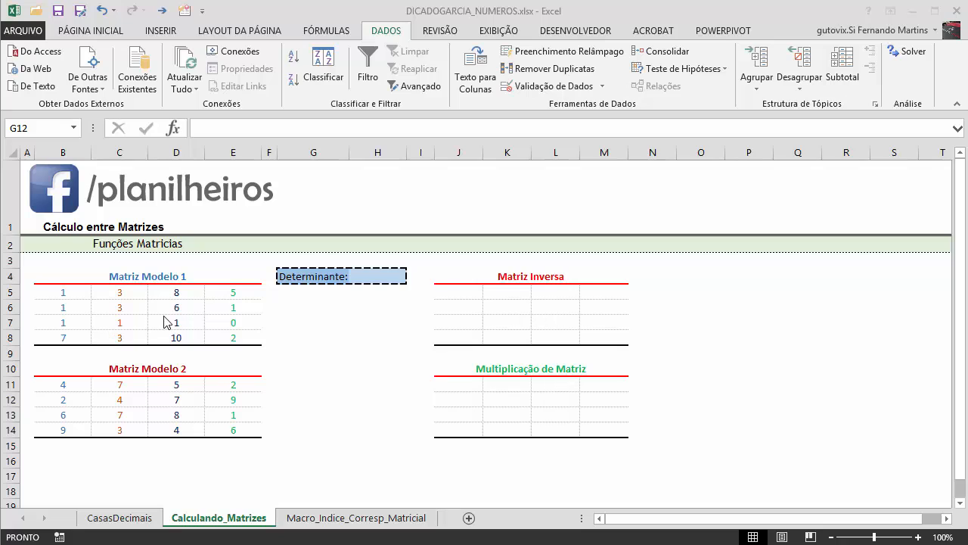
# - Calculate the determinant of Matriz Modelo 1 in H4 with the array formula =MATRIZ.DETERM(B5:E8)
pyautogui.click(360, 306)
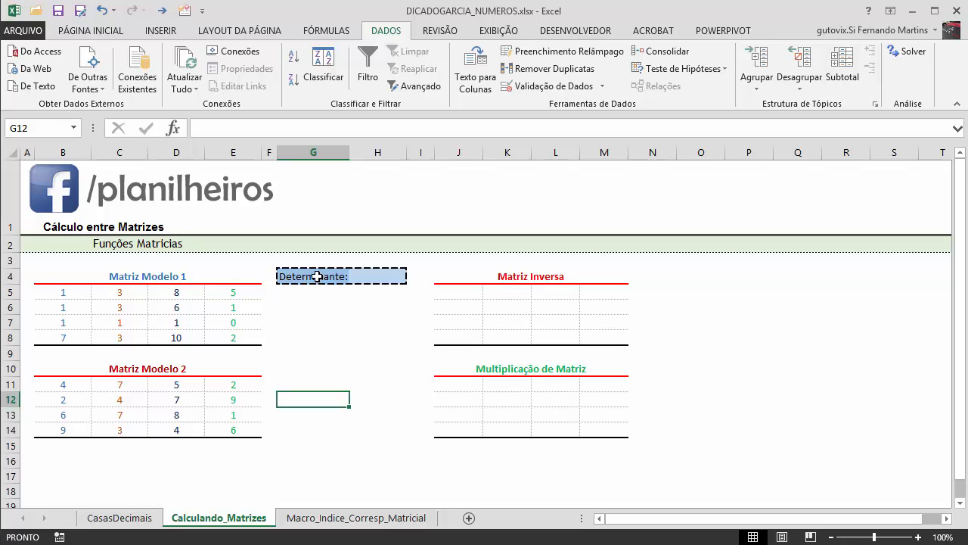
pyautogui.click(374, 275)
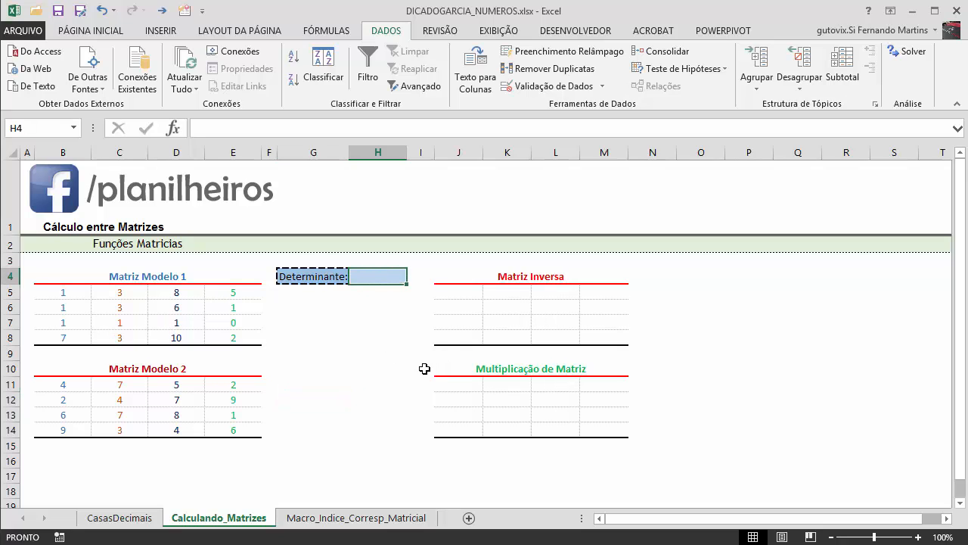
pyautogui.write('=matr')
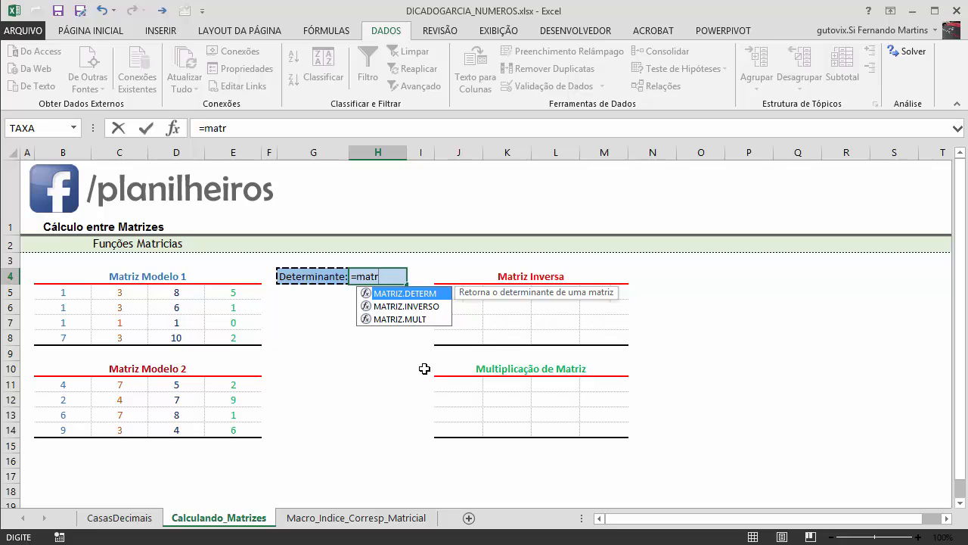
pyautogui.press('Down')
pyautogui.press('Down')
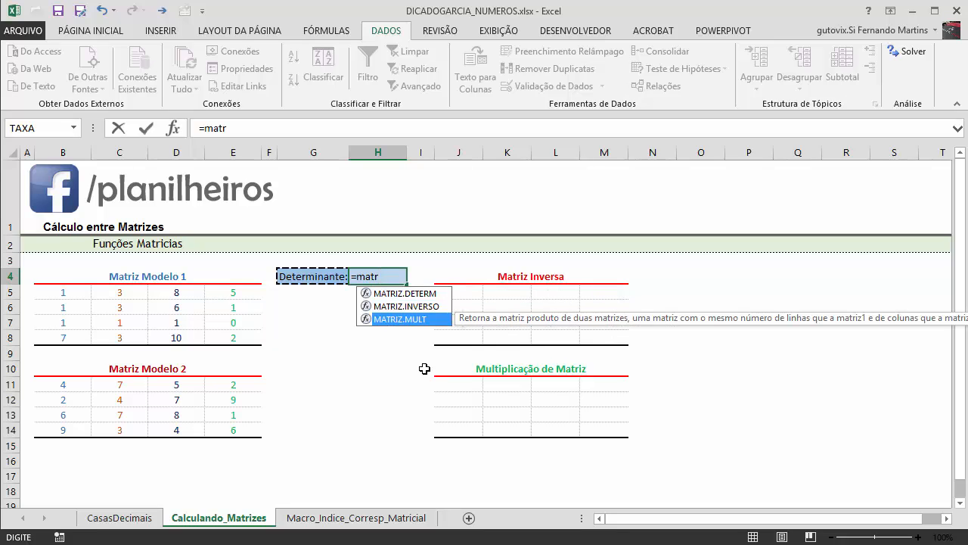
pyautogui.press('Up')
pyautogui.press('Up')
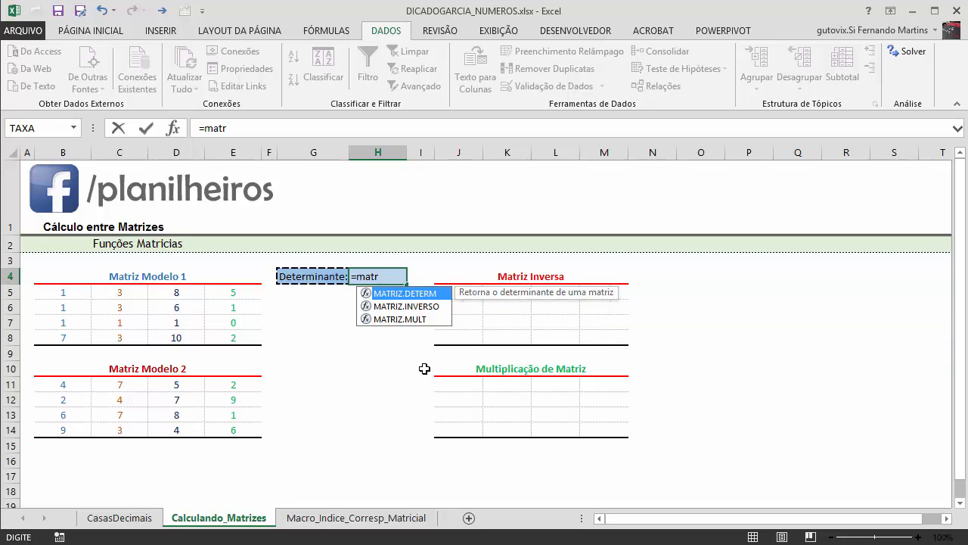
pyautogui.press('Tab')
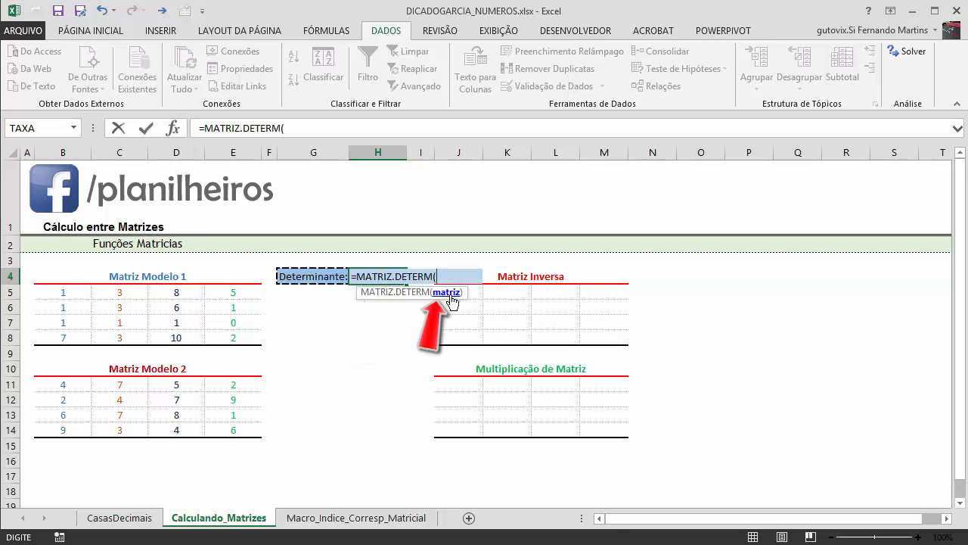
pyautogui.click(78, 292)
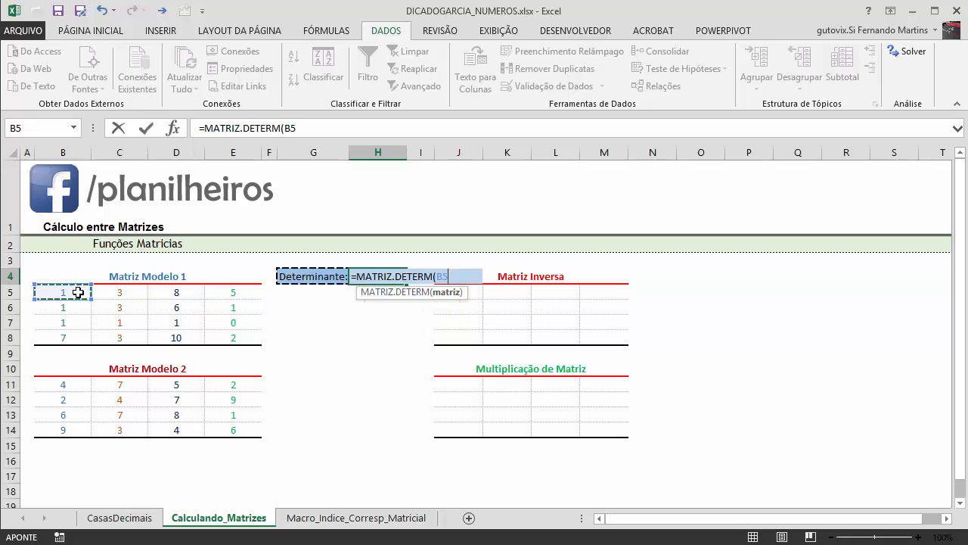
pyautogui.moveTo(77, 292); pyautogui.dragTo(210, 339)
pyautogui.write(')')
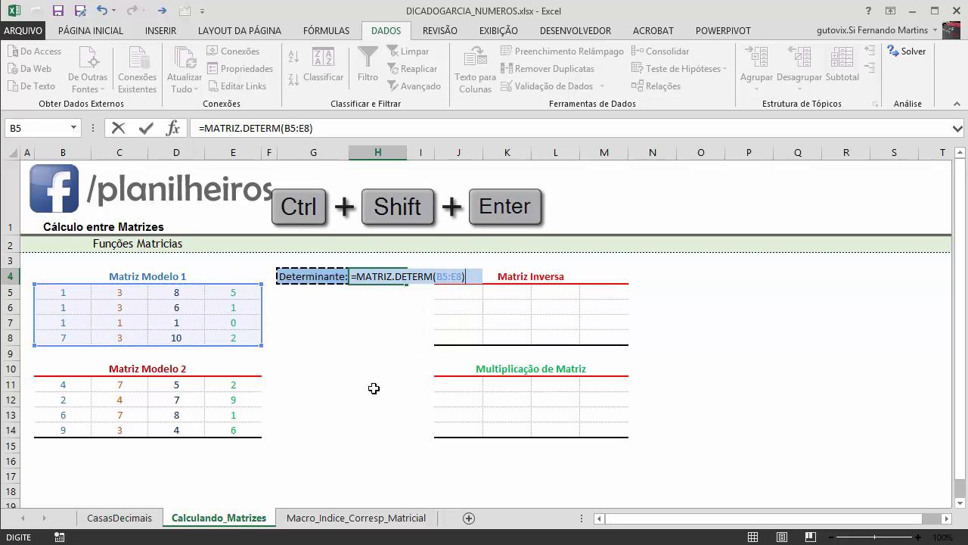
pyautogui.hotkey('ctrl', 'shift', 'Return')
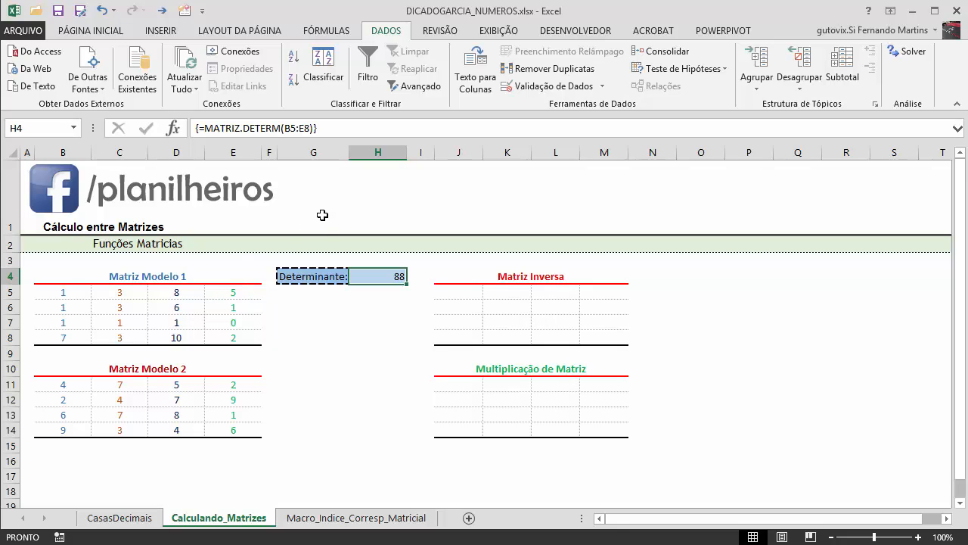
# - Clear H4 and re-enter =MATRIZ.DETERM(B5:E8) as an ordinary, non-array formula
pyautogui.press('Delete')
pyautogui.write('=matriz')
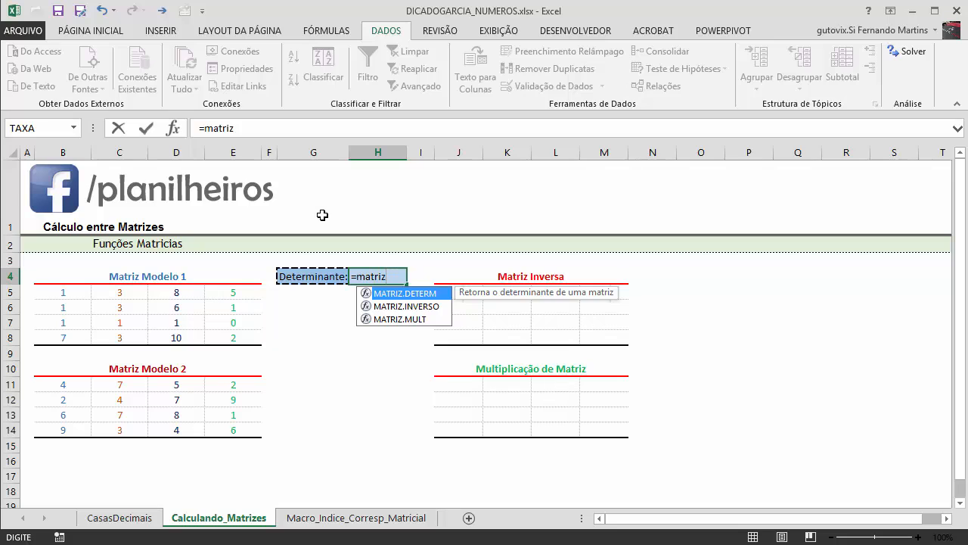
pyautogui.press('Tab')
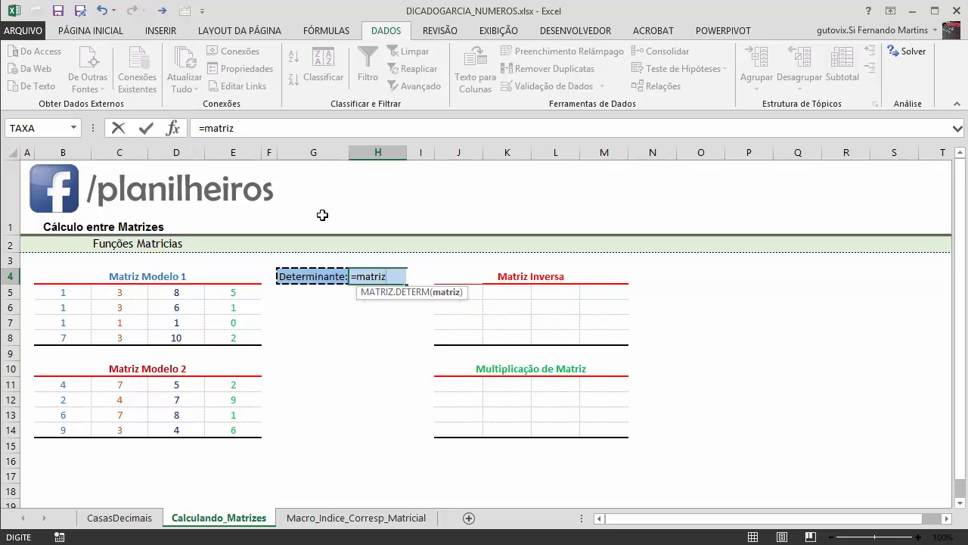
pyautogui.moveTo(70, 293); pyautogui.dragTo(219, 340)
pyautogui.press('Return')
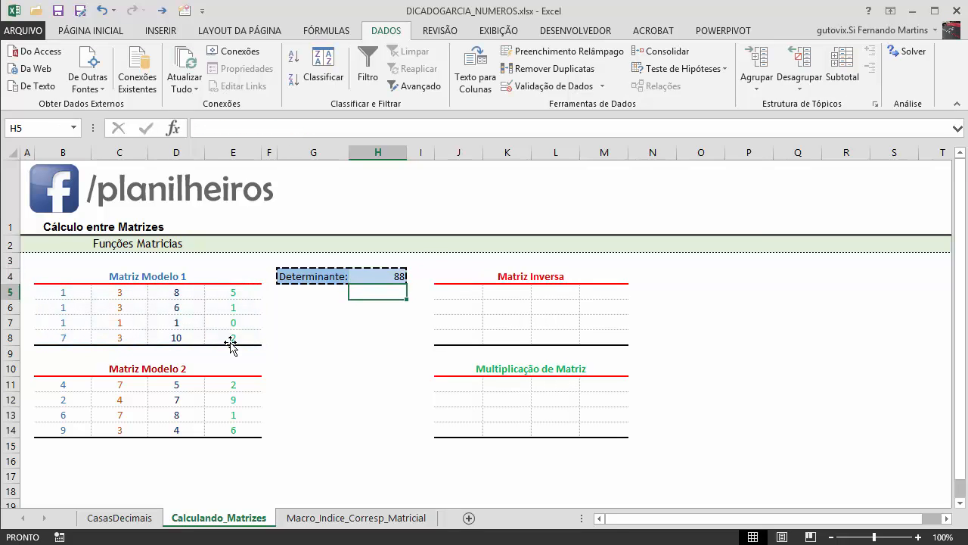
# - Convert the determinant formula in H4 into an array formula
pyautogui.press('Up')
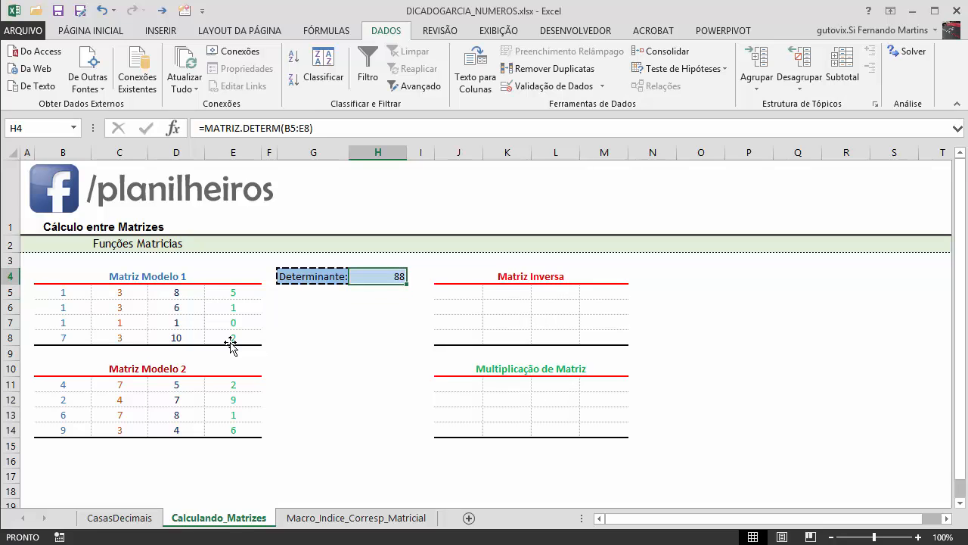
pyautogui.click(342, 129)
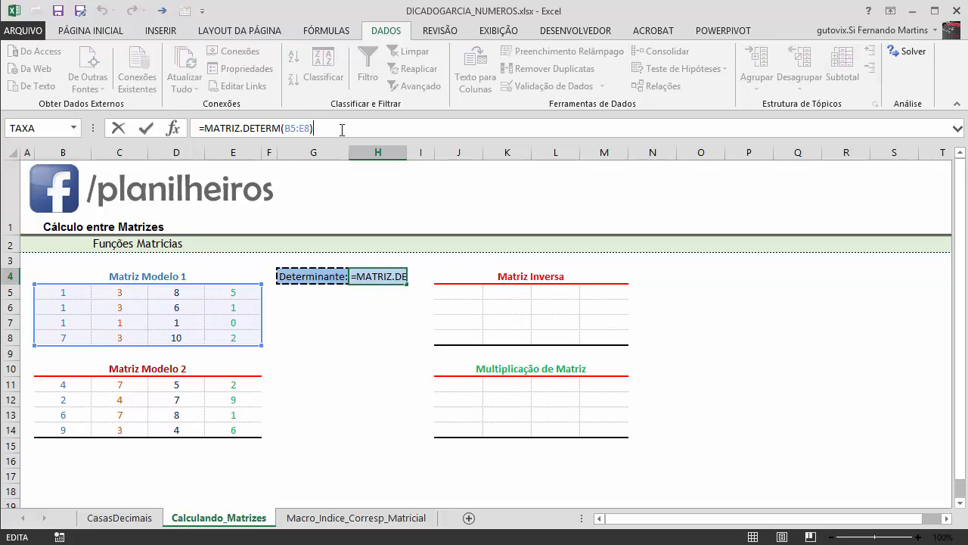
pyautogui.hotkey('ctrl', 'shift', 'Return')
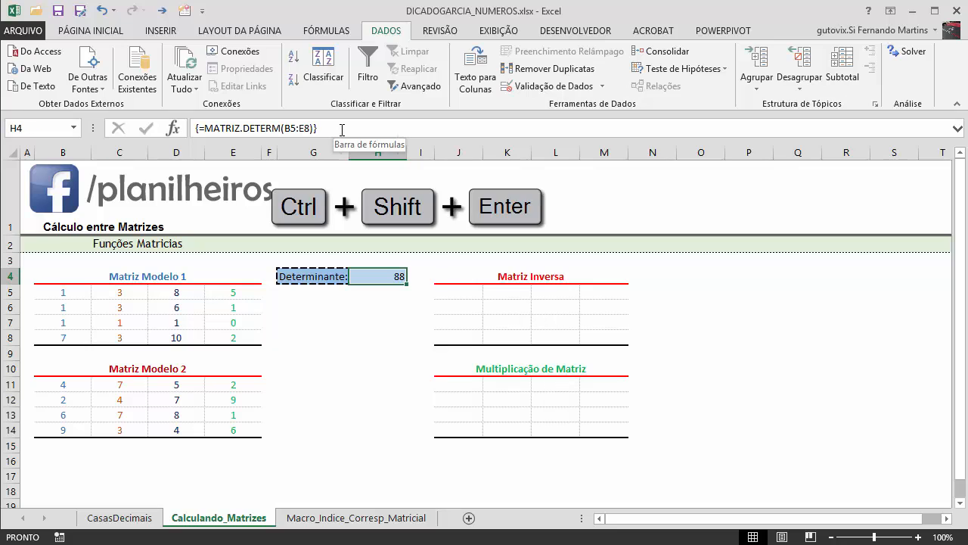
pyautogui.press('Down')
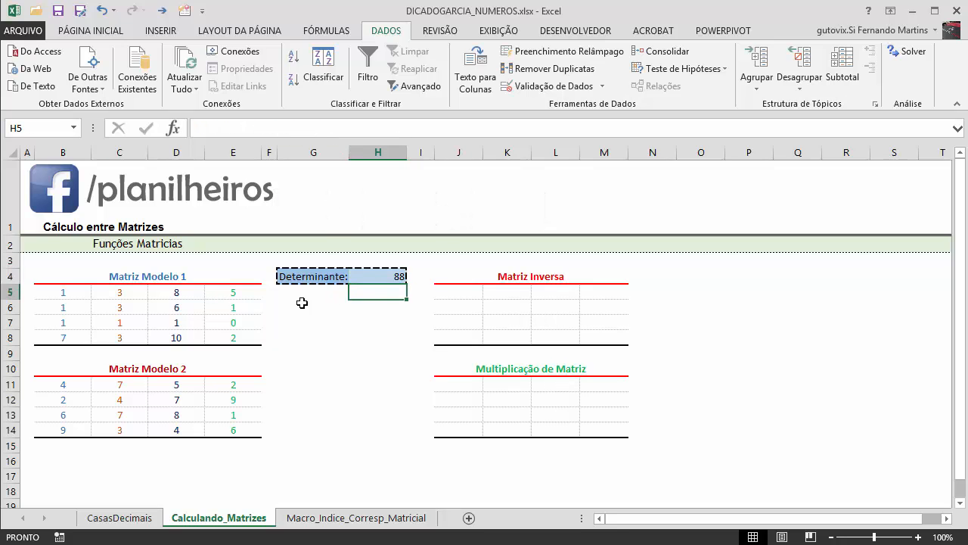
pyautogui.click(377, 274)
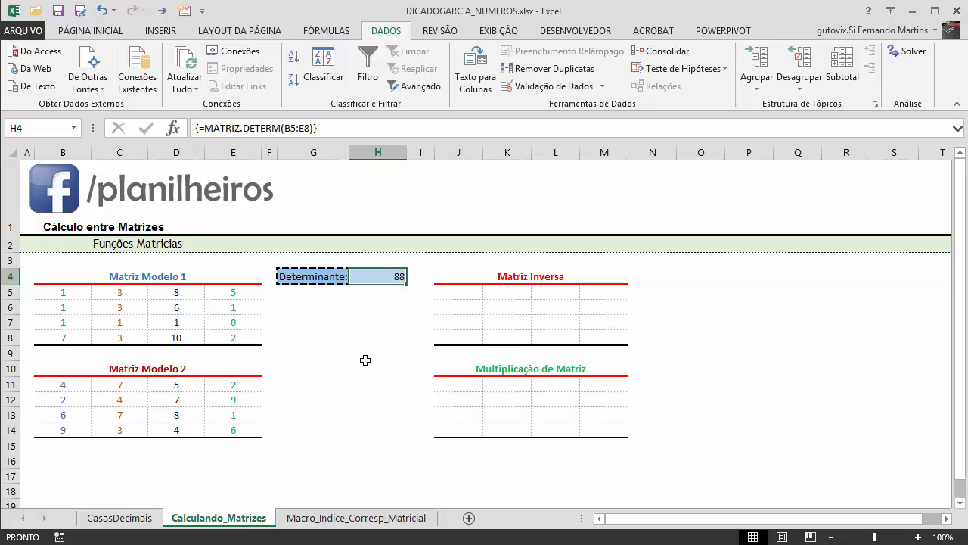
# - Set all four values in the first column of Matriz Modelo 1 (B5:B8) to 0
pyautogui.click(68, 292)
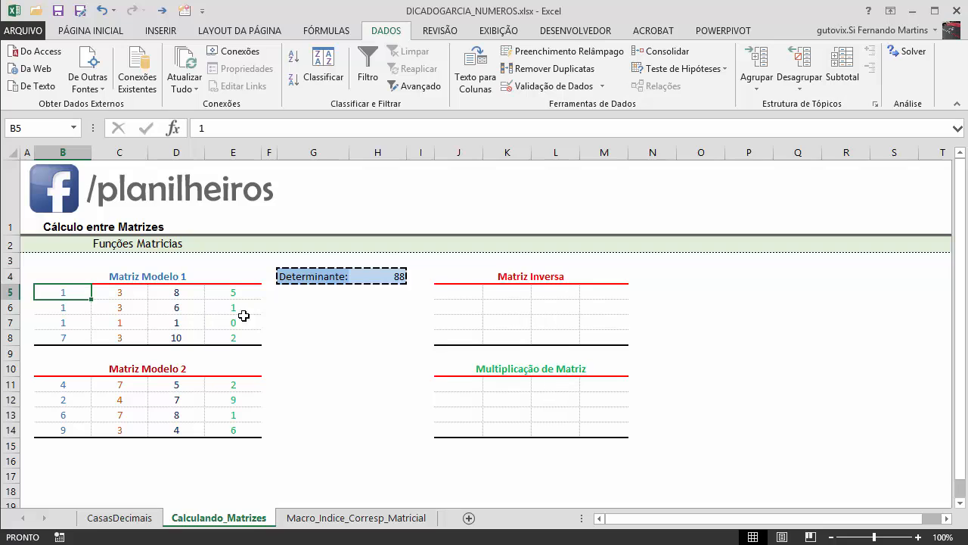
pyautogui.write('0')
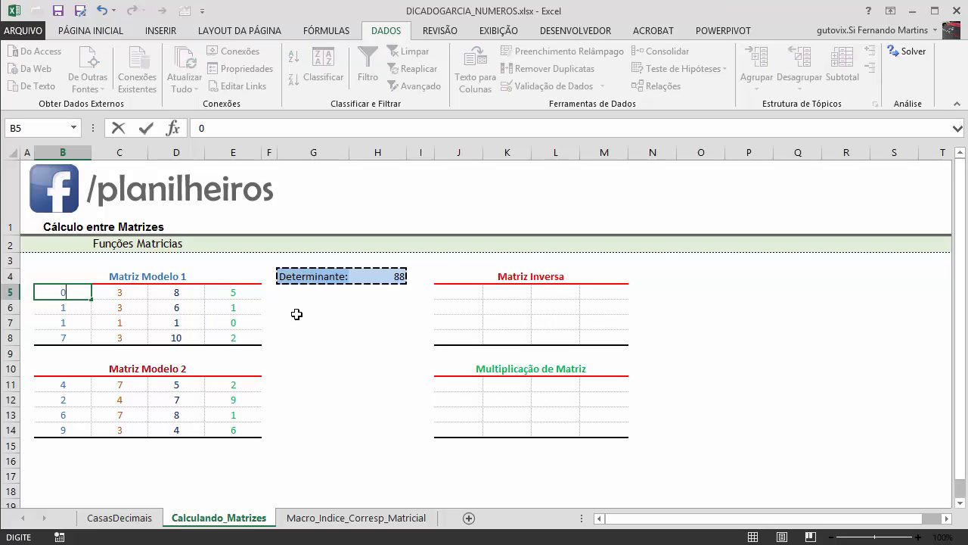
pyautogui.press('Return')
pyautogui.write('0')
pyautogui.press('Return')
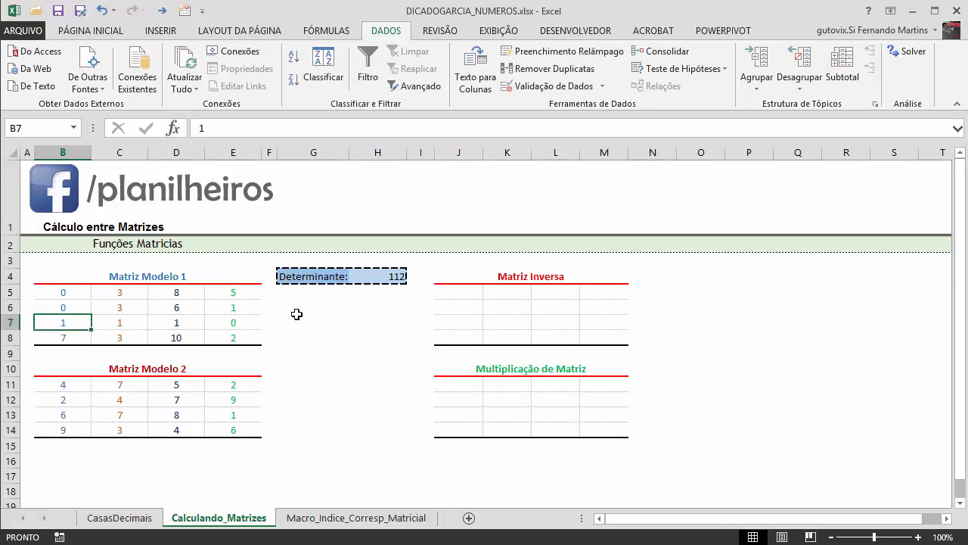
pyautogui.write('0')
pyautogui.press('Return')
pyautogui.write('0')
pyautogui.press('Return')
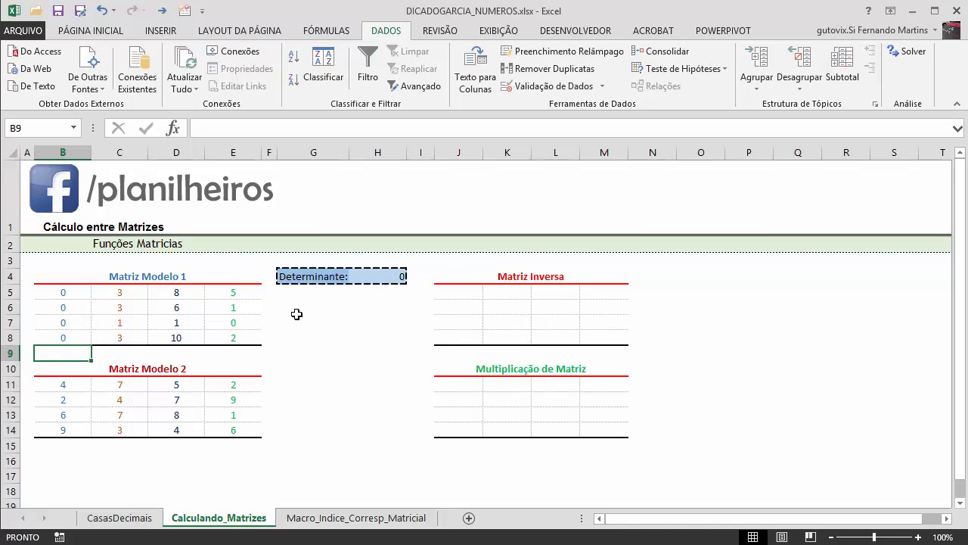
# - Undo the four zero entries in B5:B8 of Matriz Modelo 1
pyautogui.hotkey('ctrl', 'z')
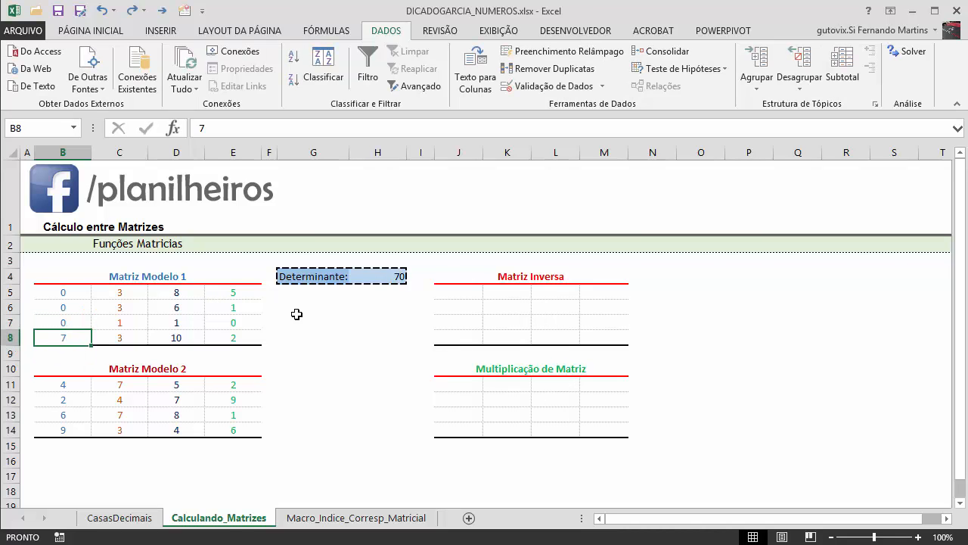
pyautogui.hotkey('ctrl', 'z')
pyautogui.hotkey('ctrl', 'z')
pyautogui.hotkey('ctrl', 'z')
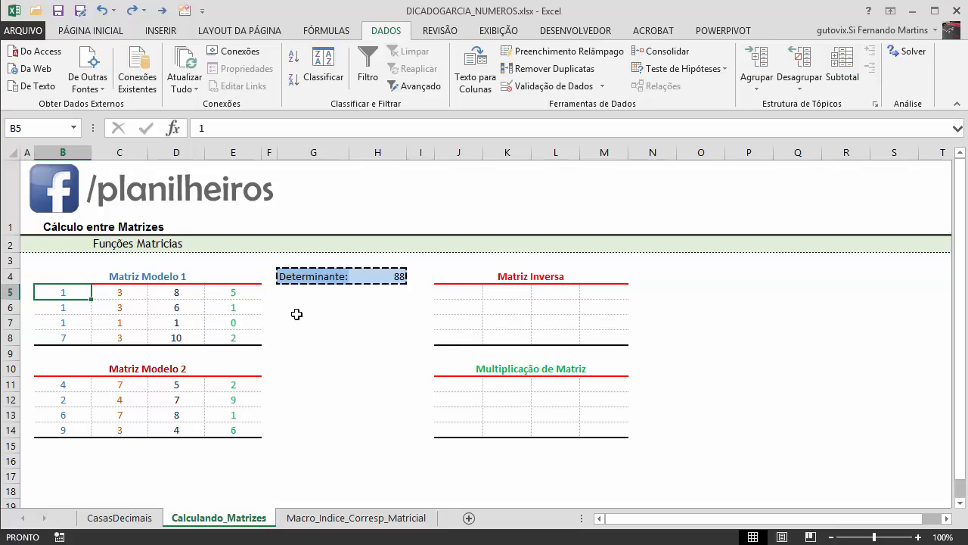
pyautogui.click(373, 370)
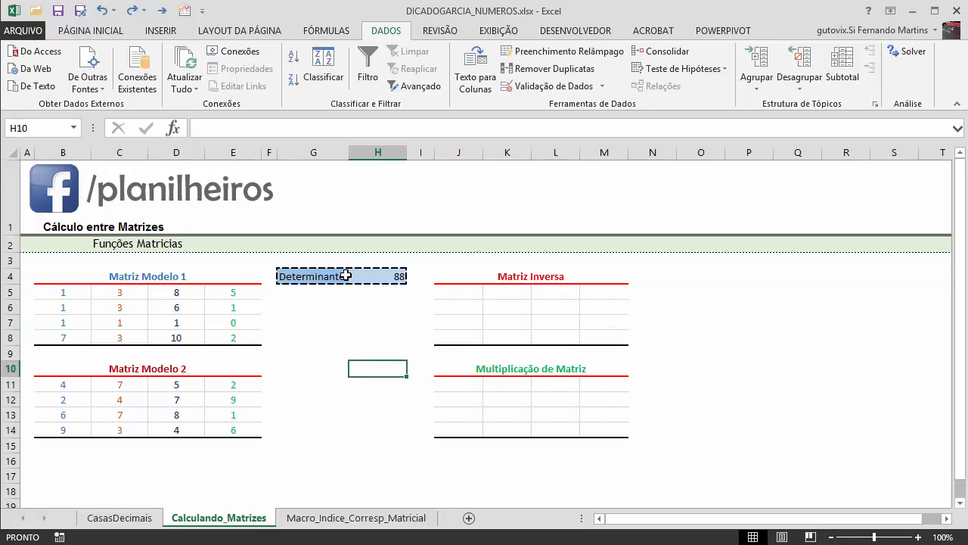
pyautogui.click(399, 276)
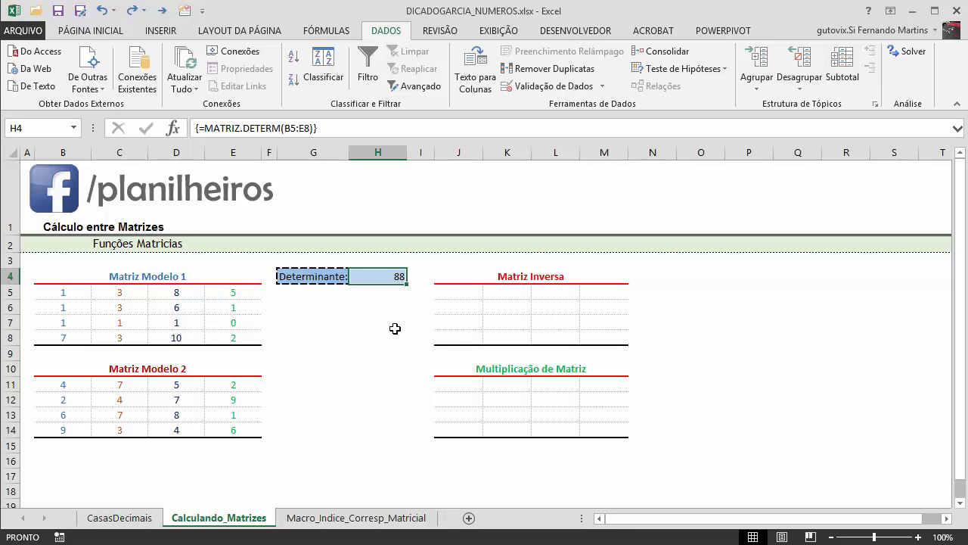
pyautogui.click(355, 321)
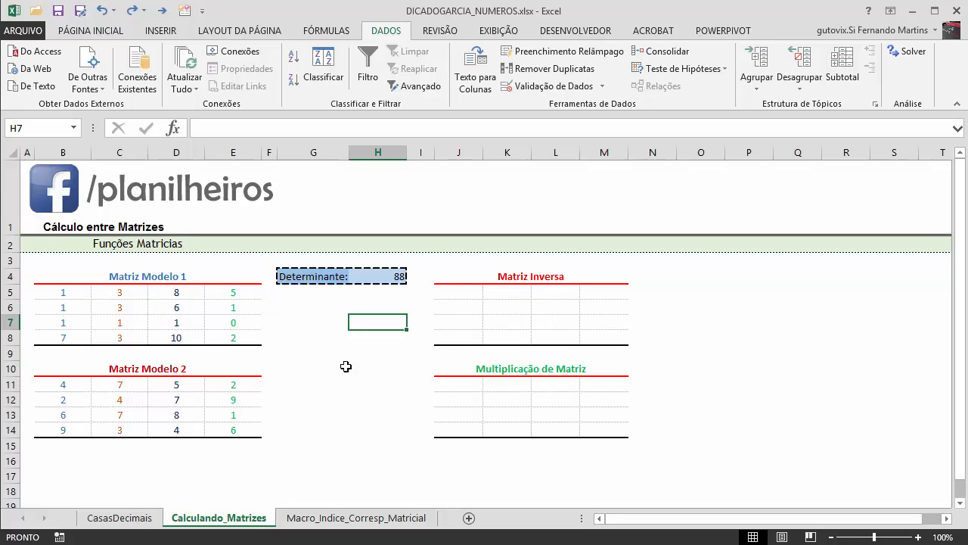
pyautogui.click(459, 291)
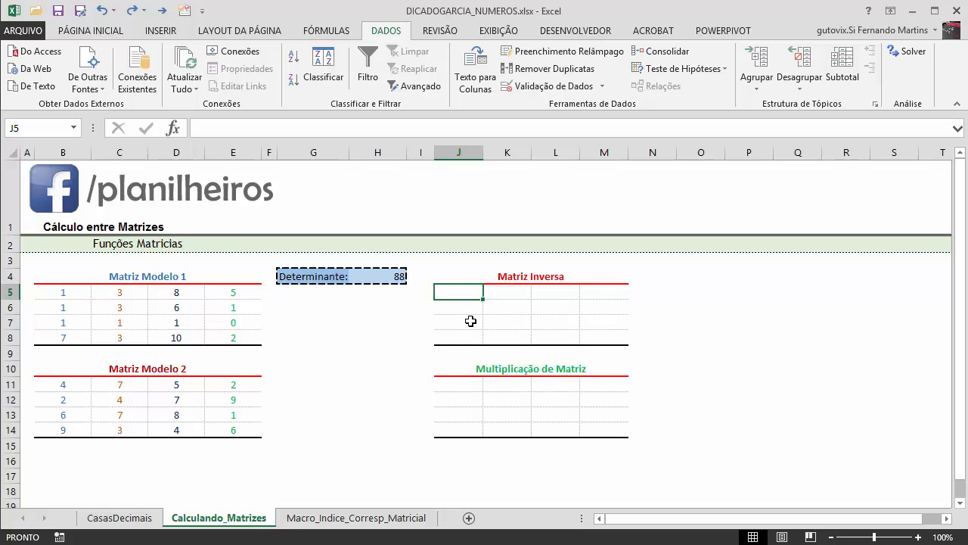
pyautogui.click(691, 319)
# - Fill the Matriz Inversa range J5:M8 with the array formula =MATRIZ.INVERSO(B5:E8)
pyautogui.moveTo(443, 291); pyautogui.dragTo(607, 340)
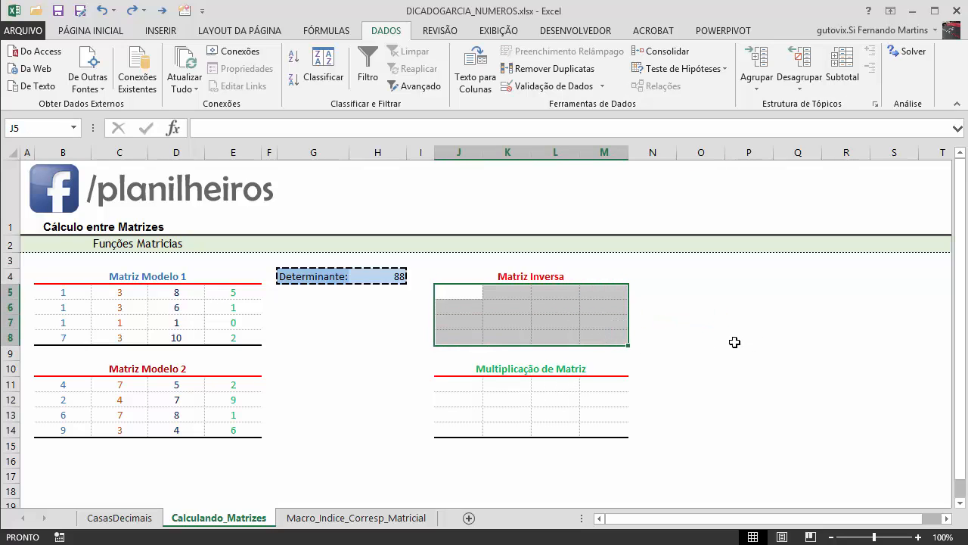
pyautogui.write('=matriz')
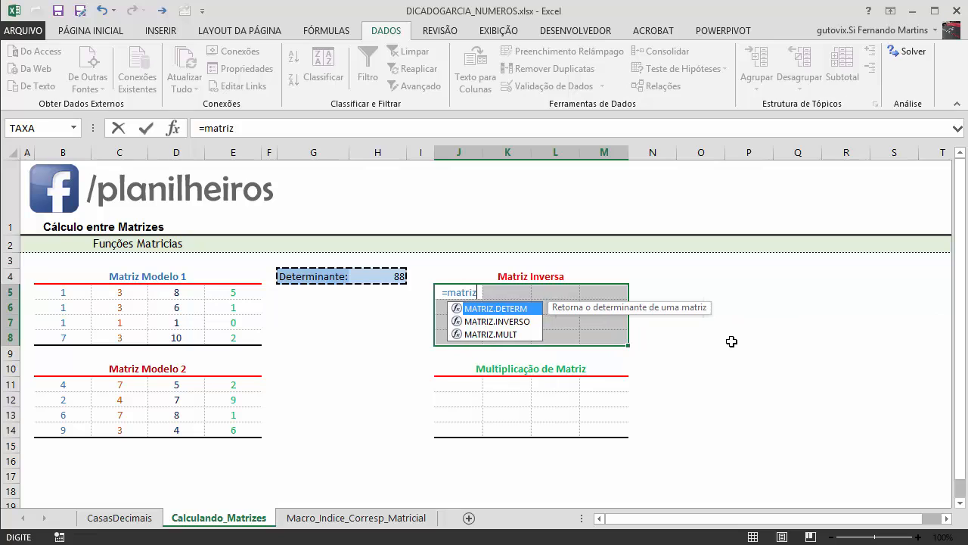
pyautogui.press('Tab')
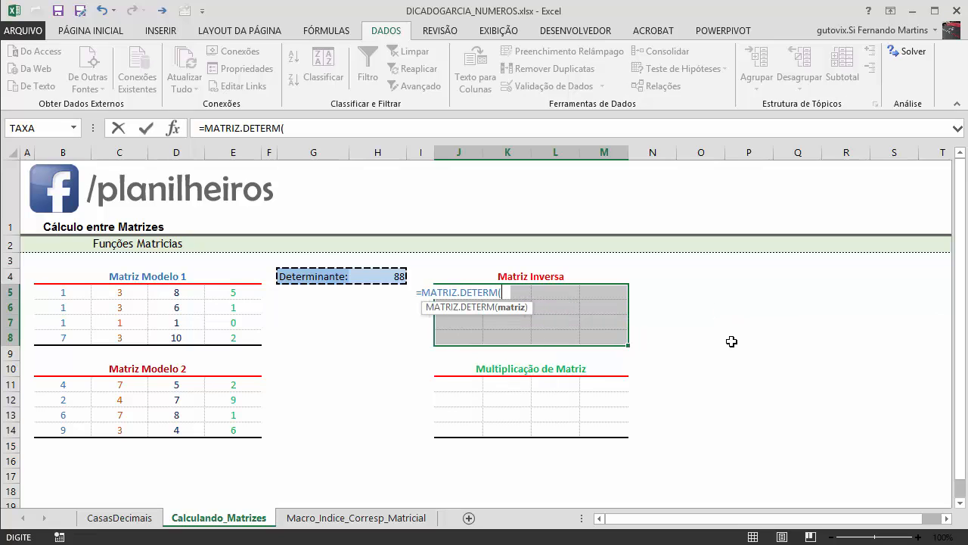
pyautogui.press('BackSpace')
pyautogui.press('BackSpace')
pyautogui.press('BackSpace')
pyautogui.press('BackSpace')
pyautogui.press('BackSpace')
pyautogui.press('BackSpace')
pyautogui.press('BackSpace')
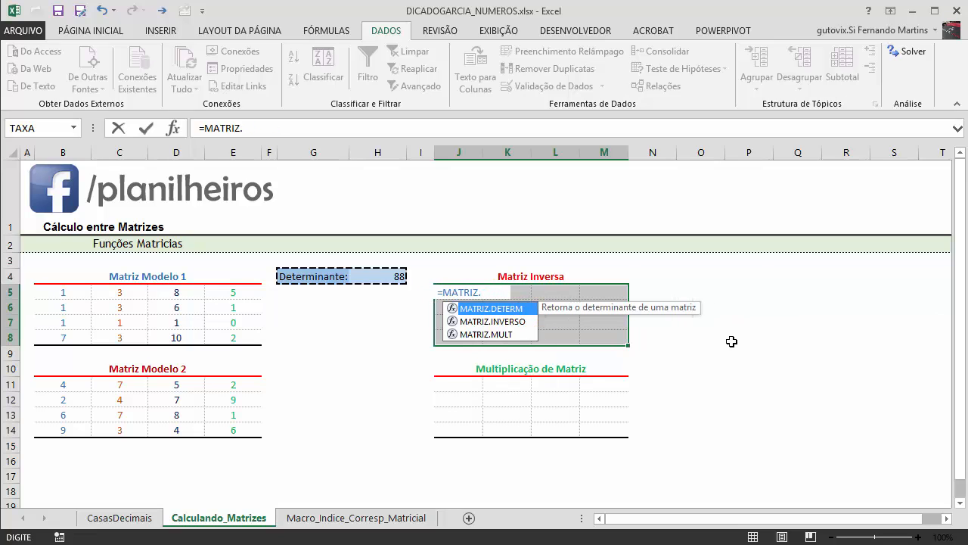
pyautogui.press('Down')
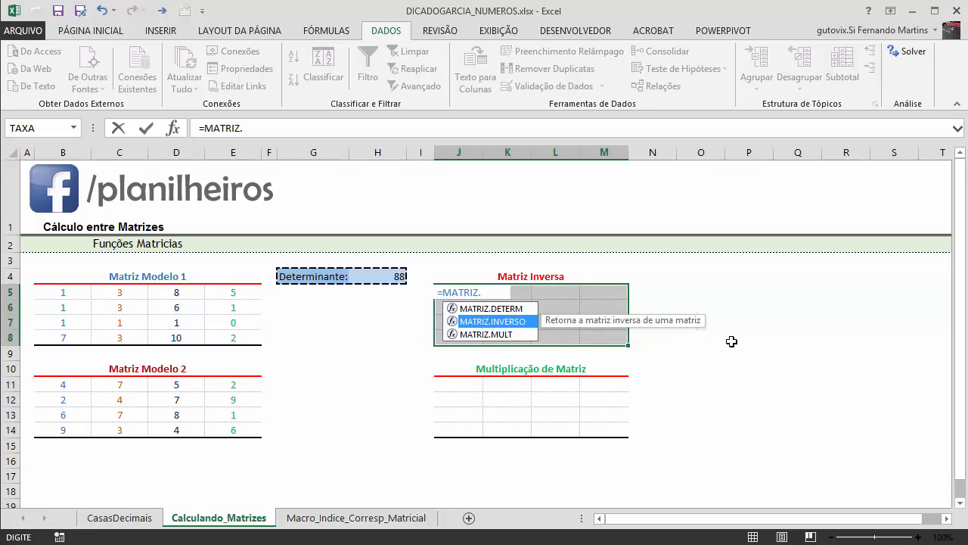
pyautogui.press('Tab')
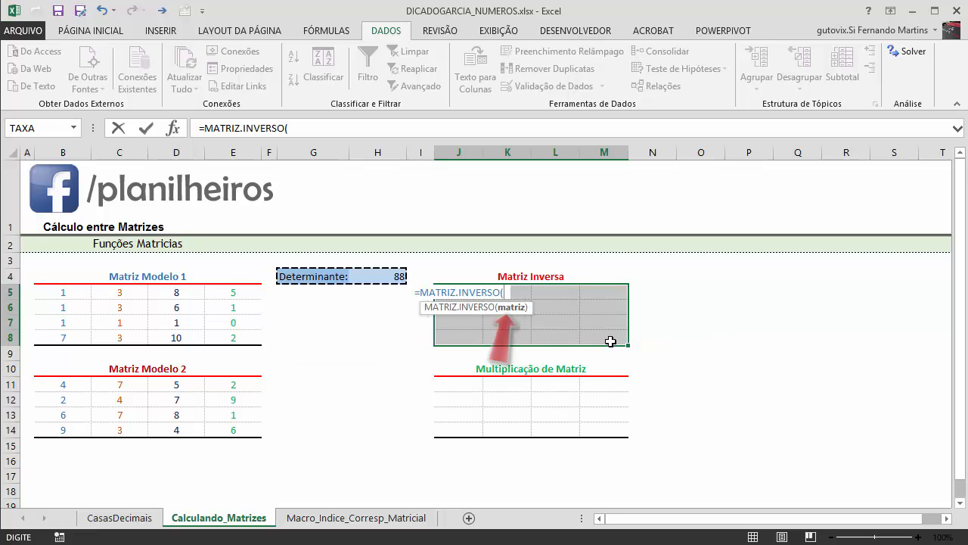
pyautogui.moveTo(59, 292); pyautogui.dragTo(207, 343)
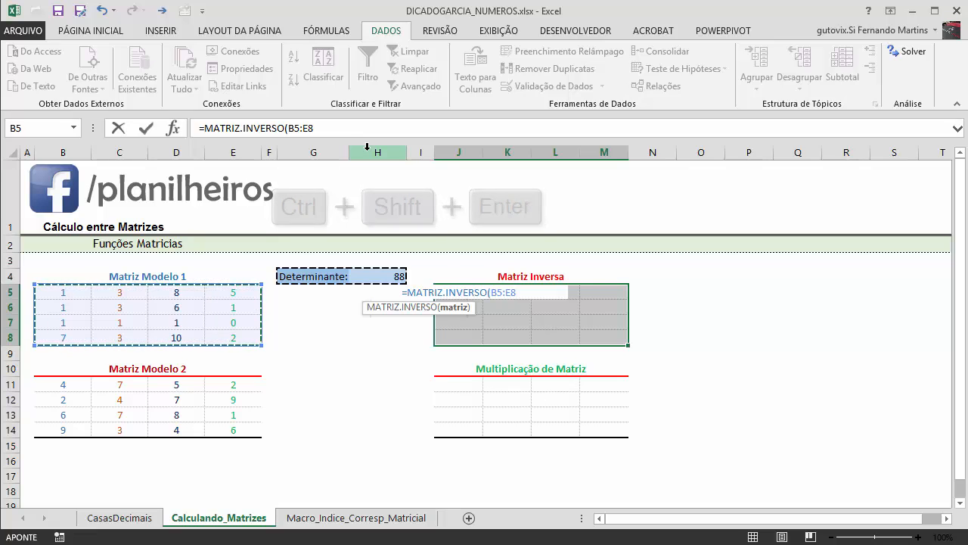
pyautogui.hotkey('ctrl', 'shift', 'Return')
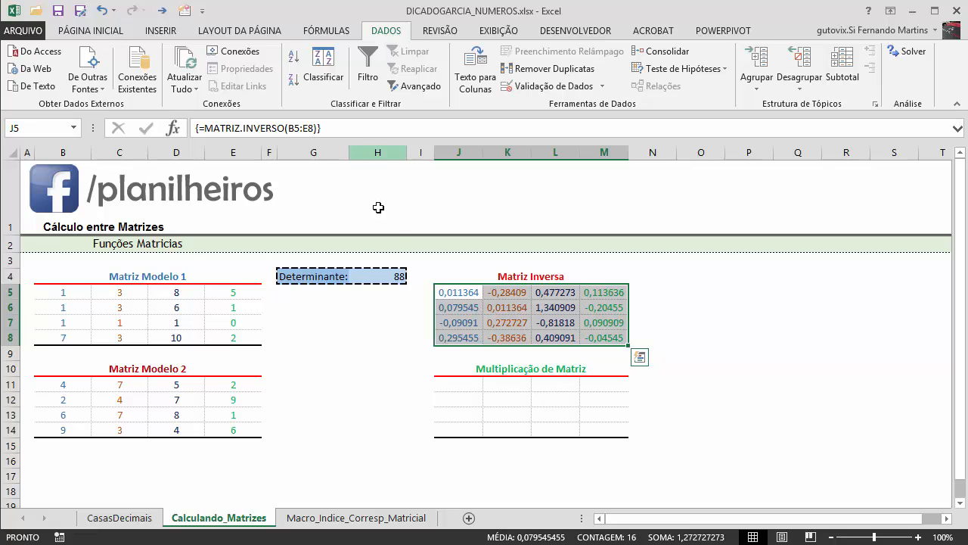
# - Compare cells in the same positions of Matriz Modelo 1 and Matriz Modelo 2, such as C5 with C11
pyautogui.click(798, 415)
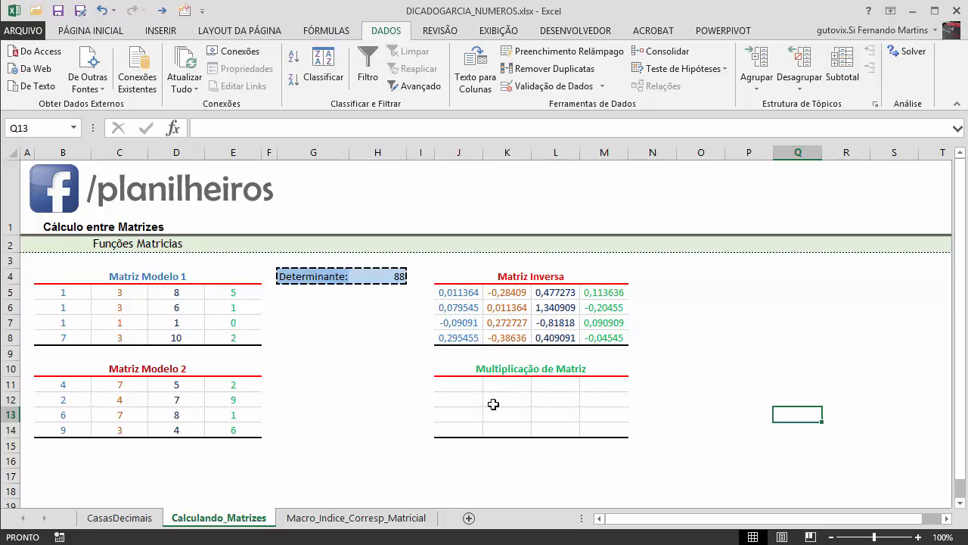
pyautogui.click(467, 384)
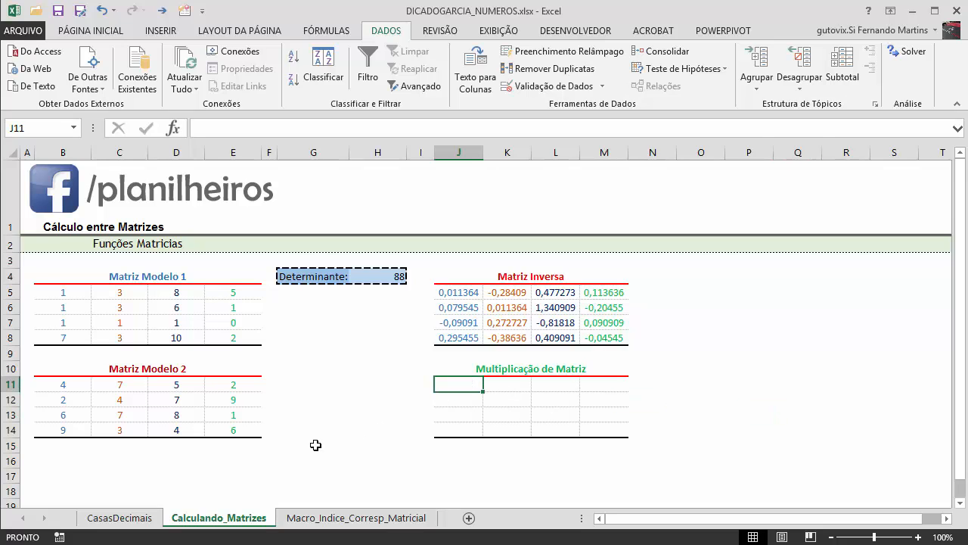
pyautogui.click(122, 295)
pyautogui.click(126, 420)
pyautogui.click(124, 292)
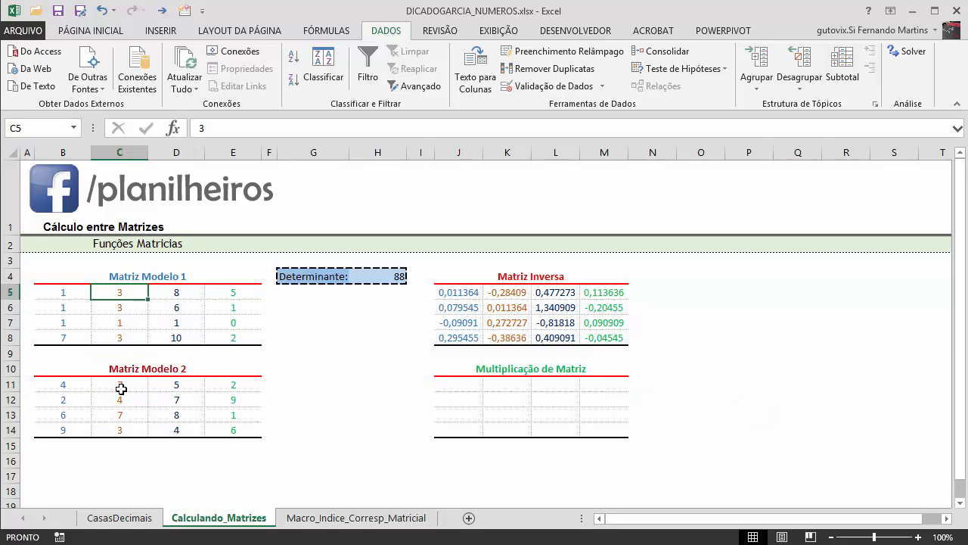
pyautogui.click(123, 414)
pyautogui.click(130, 306)
pyautogui.click(152, 402)
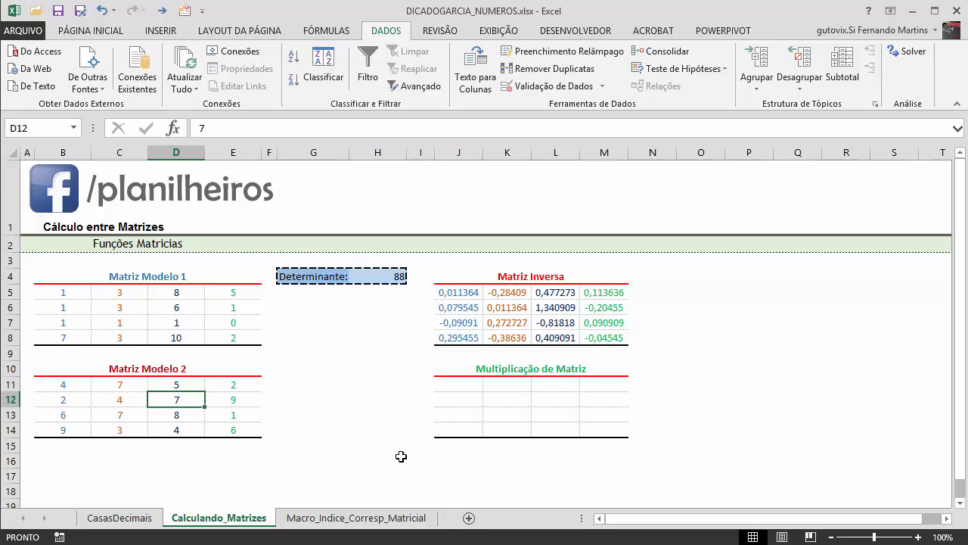
pyautogui.click(323, 413)
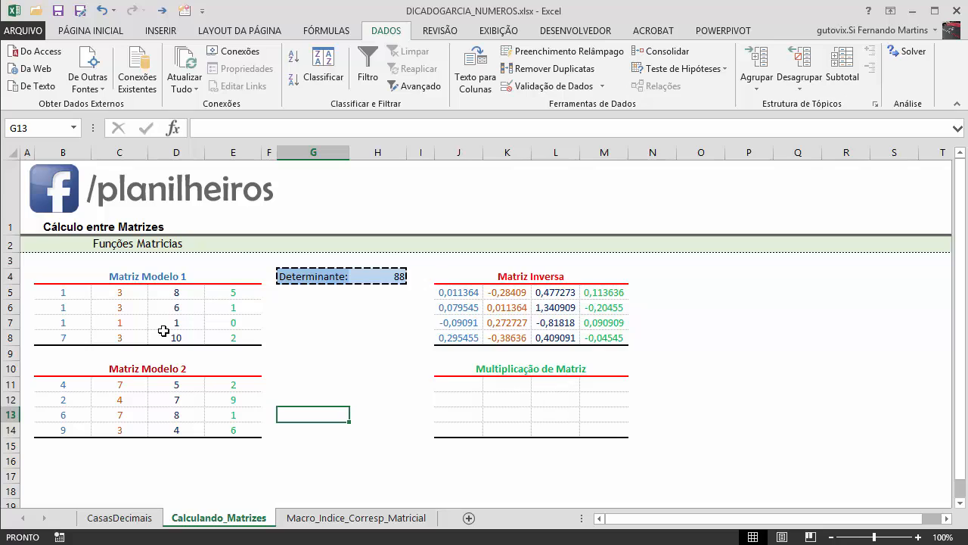
# - Examine how rows of Matriz Modelo 1 pair with columns of Matriz Modelo 2, such as B5:E5 with E11:E14
pyautogui.click(66, 291)
pyautogui.click(65, 387)
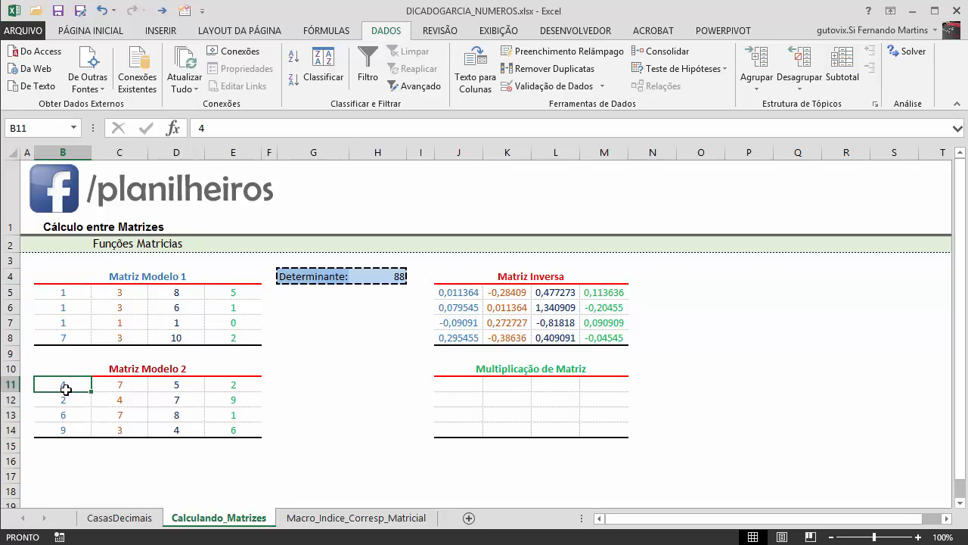
pyautogui.click(142, 396)
pyautogui.click(169, 295)
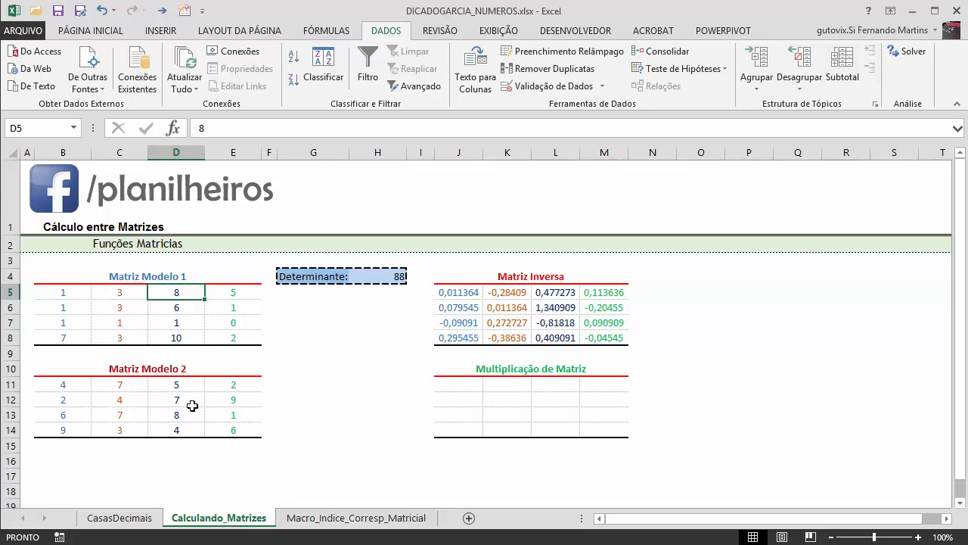
pyautogui.moveTo(55, 292); pyautogui.dragTo(235, 299)
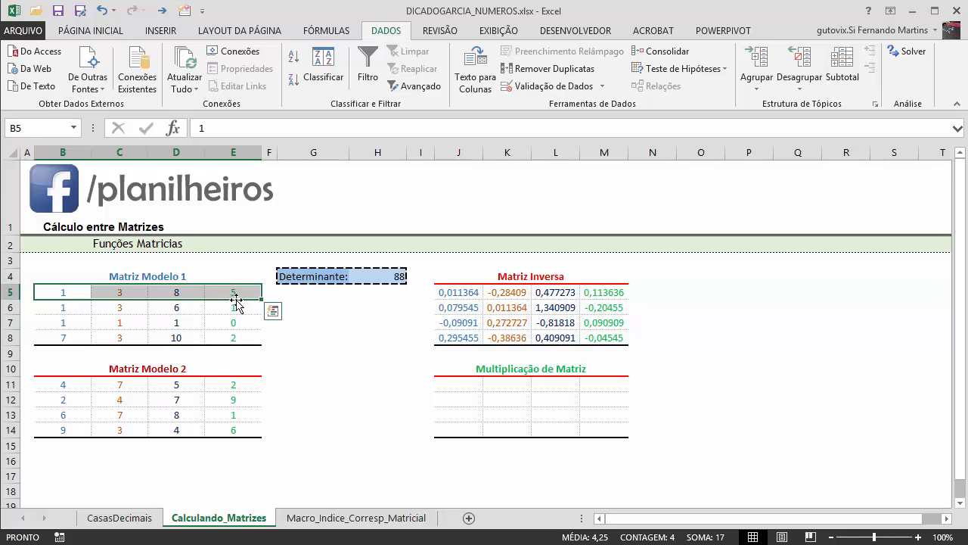
pyautogui.moveTo(222, 389); pyautogui.dragTo(220, 443)
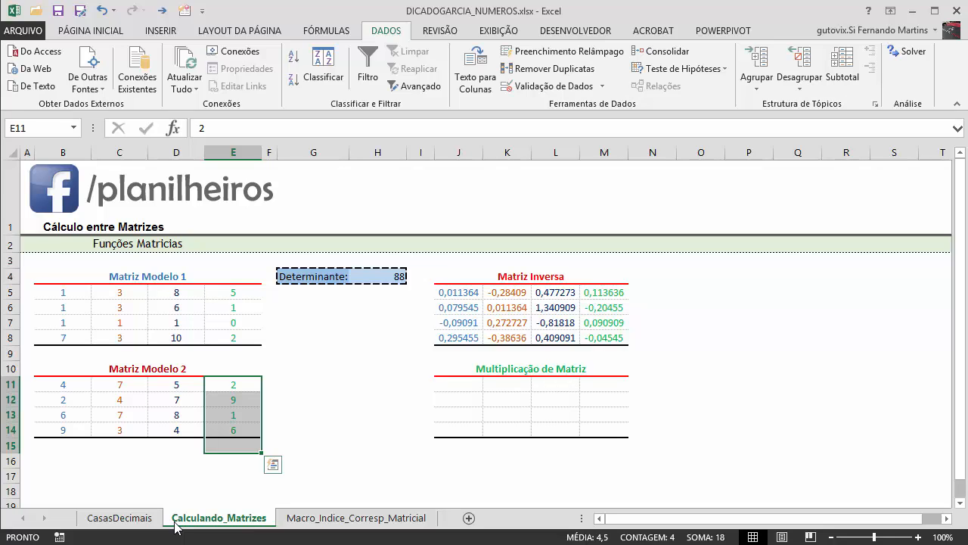
pyautogui.click(313, 429)
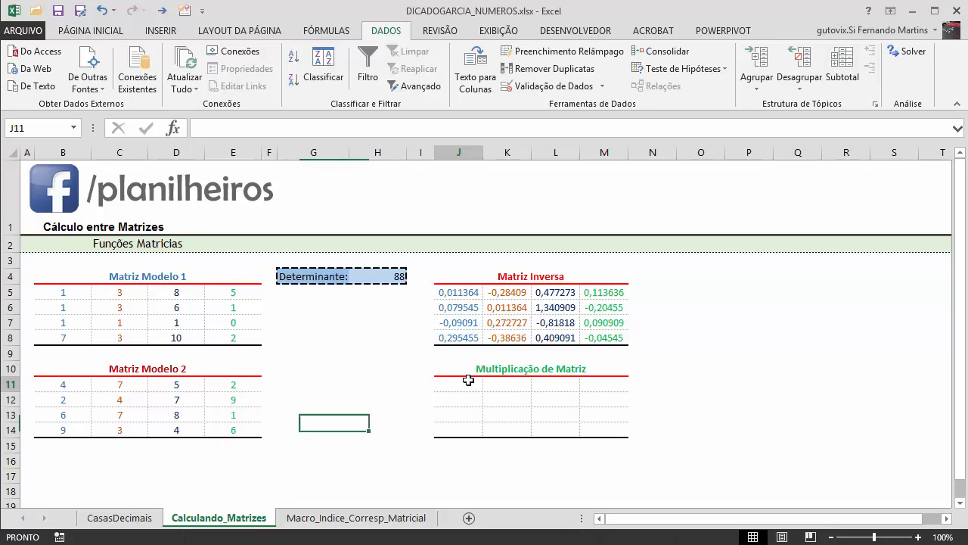
# - Fill the Multiplicação de Matriz range J11:M14 with the array formula =MATRIZ.MULT(B5:E8;B11:E14)
pyautogui.moveTo(452, 384); pyautogui.dragTo(599, 433)
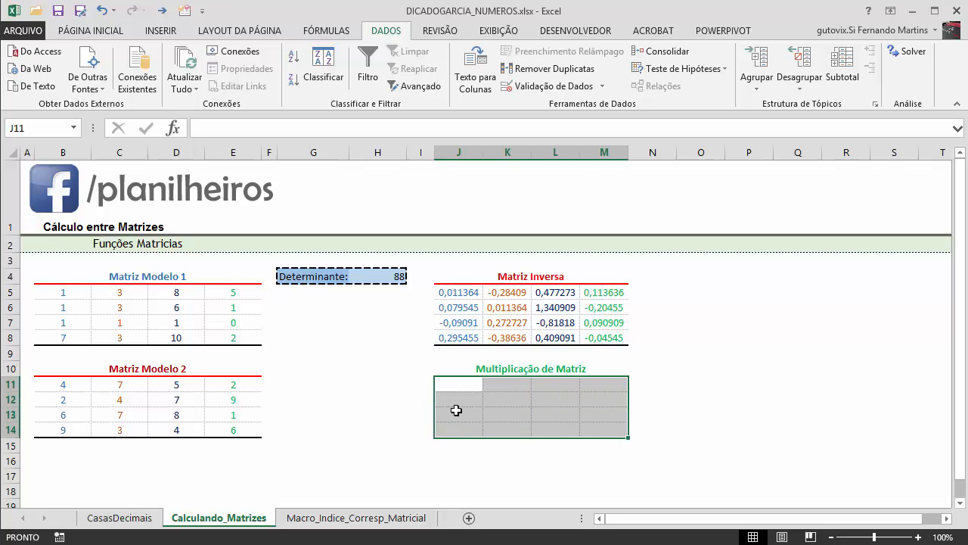
pyautogui.write('=m')
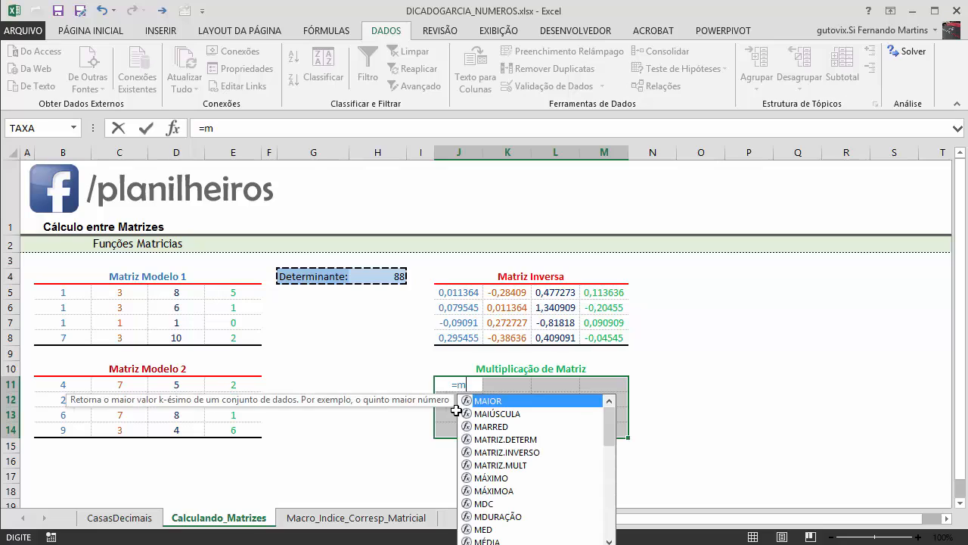
pyautogui.write('atr')
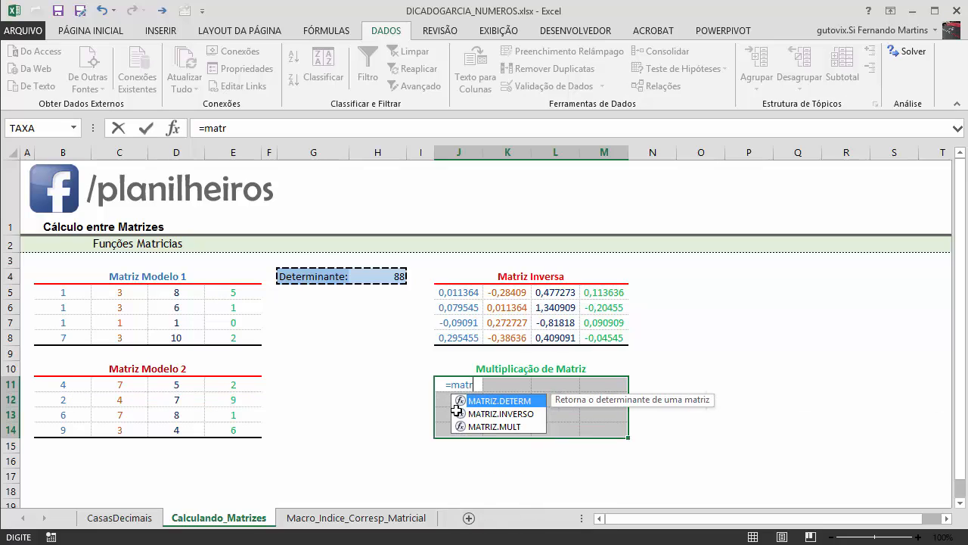
pyautogui.press('Down')
pyautogui.press('Down')
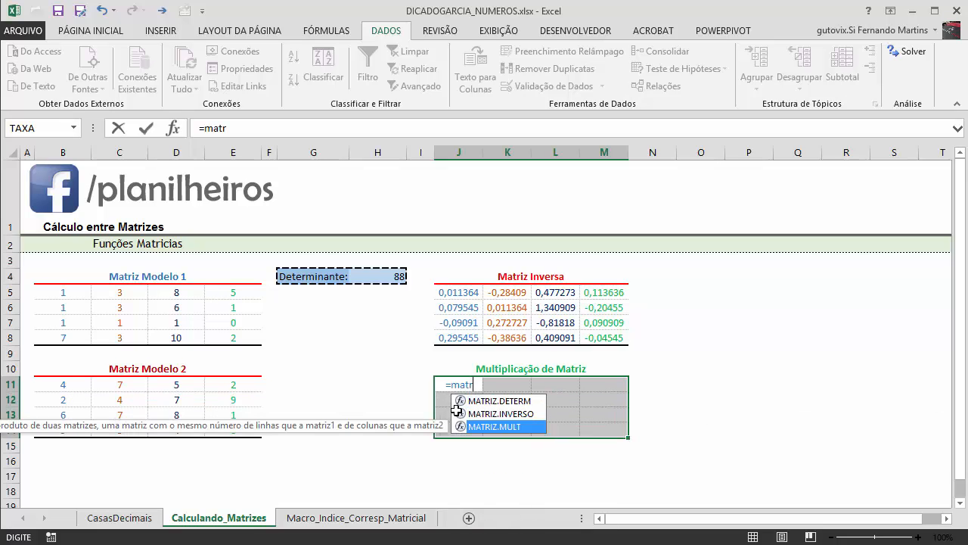
pyautogui.press('Tab')
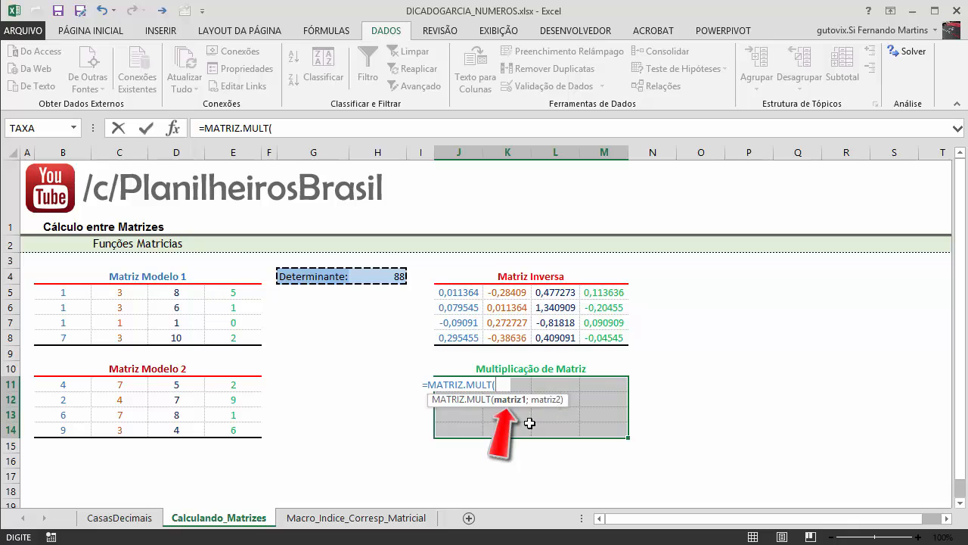
pyautogui.moveTo(44, 286); pyautogui.dragTo(231, 341)
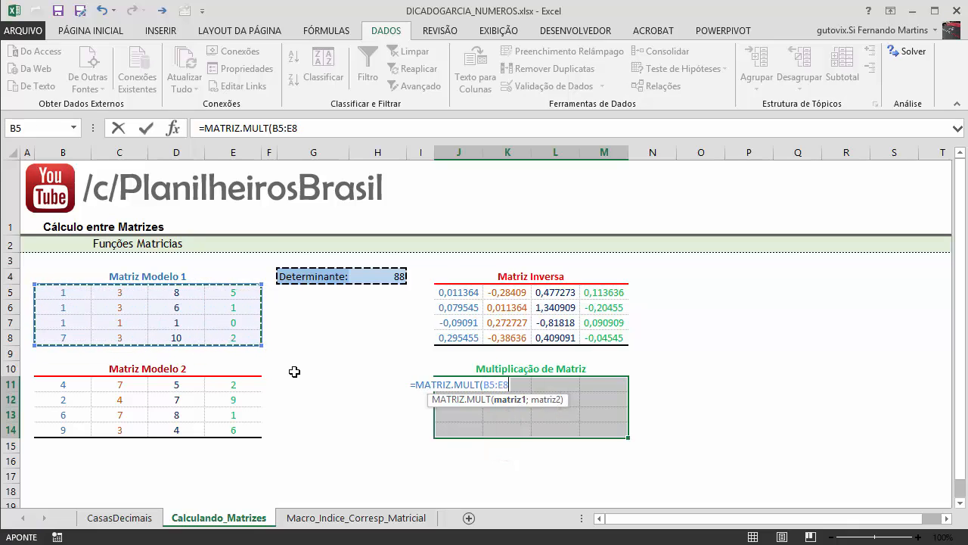
pyautogui.write(';')
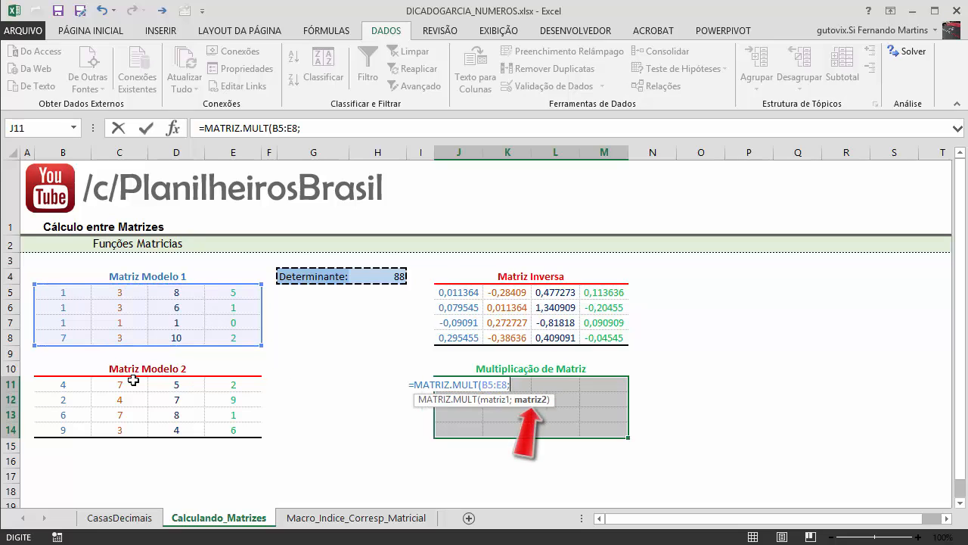
pyautogui.moveTo(61, 383); pyautogui.dragTo(231, 430)
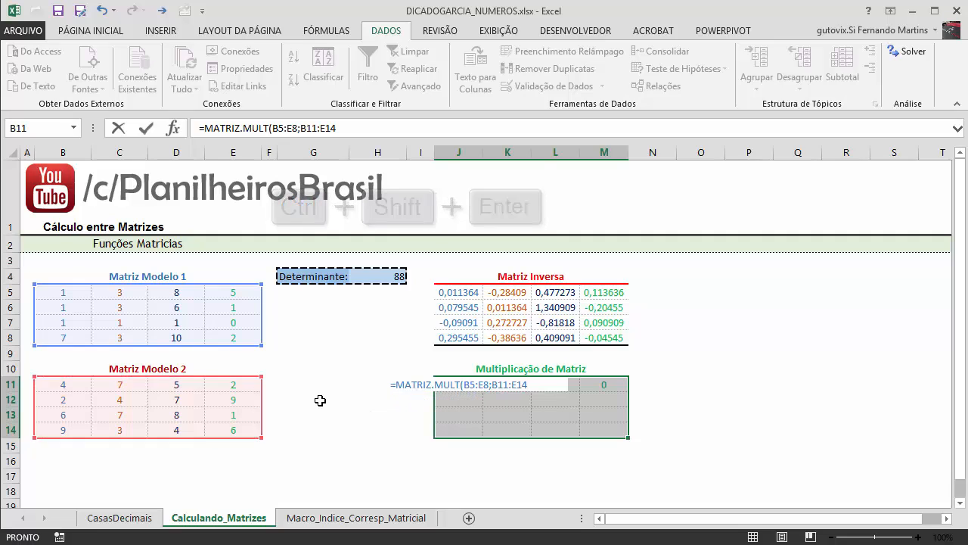
pyautogui.hotkey('ctrl', 'shift', 'Return')
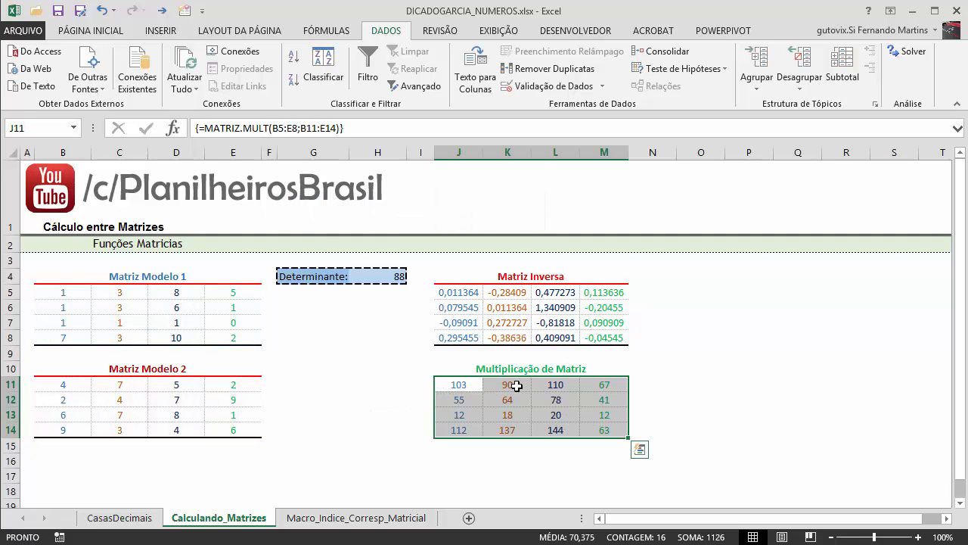
pyautogui.click(699, 411)
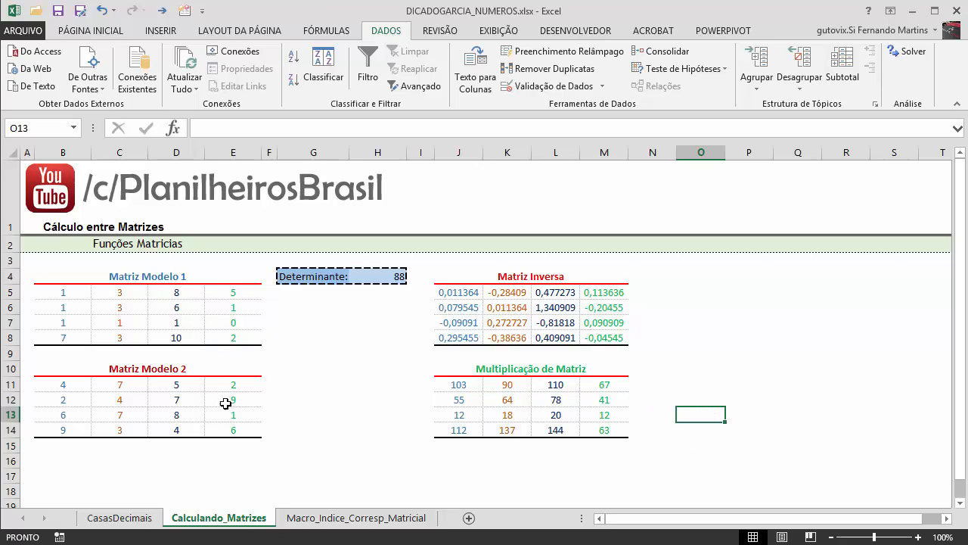
# - Fill the range O11:R14 with the reversed-order product as the array formula =MATRIZ.MULT(B11:E14;B5:E8)
pyautogui.moveTo(685, 389); pyautogui.dragTo(847, 428)
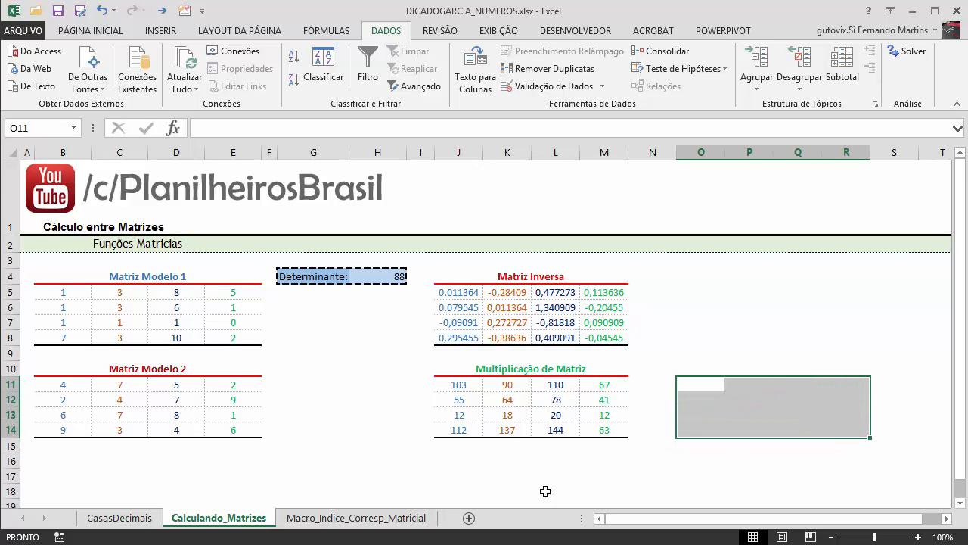
pyautogui.write('=matr')
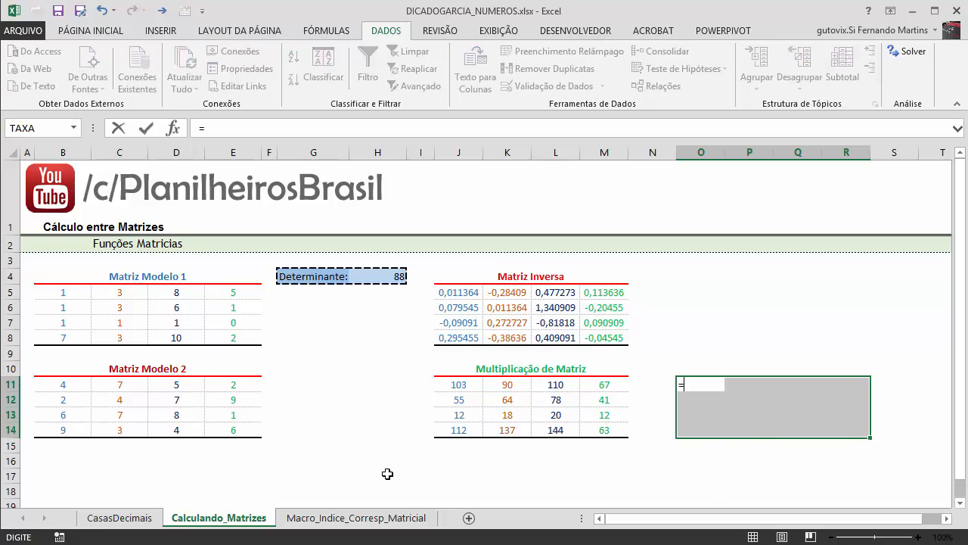
pyautogui.press('Down')
pyautogui.press('Down')
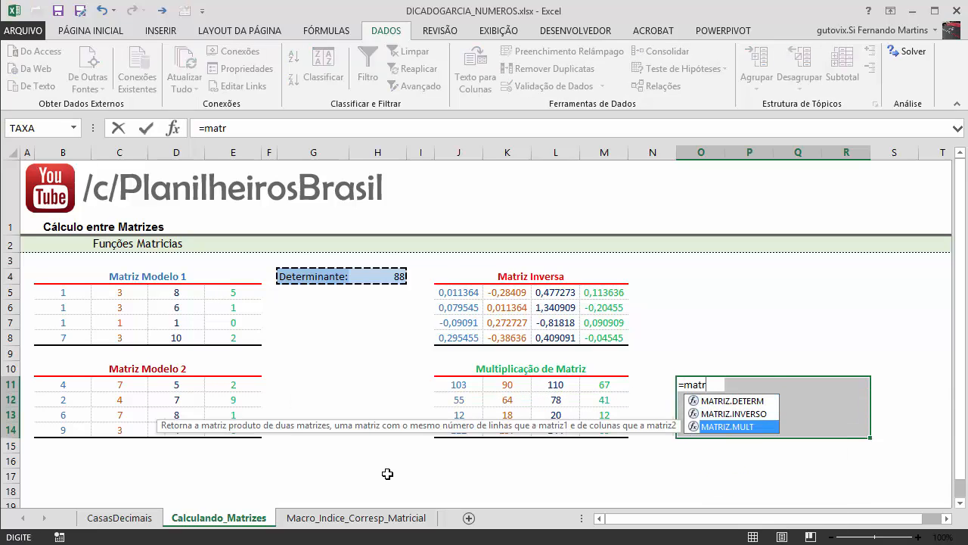
pyautogui.press('Tab')
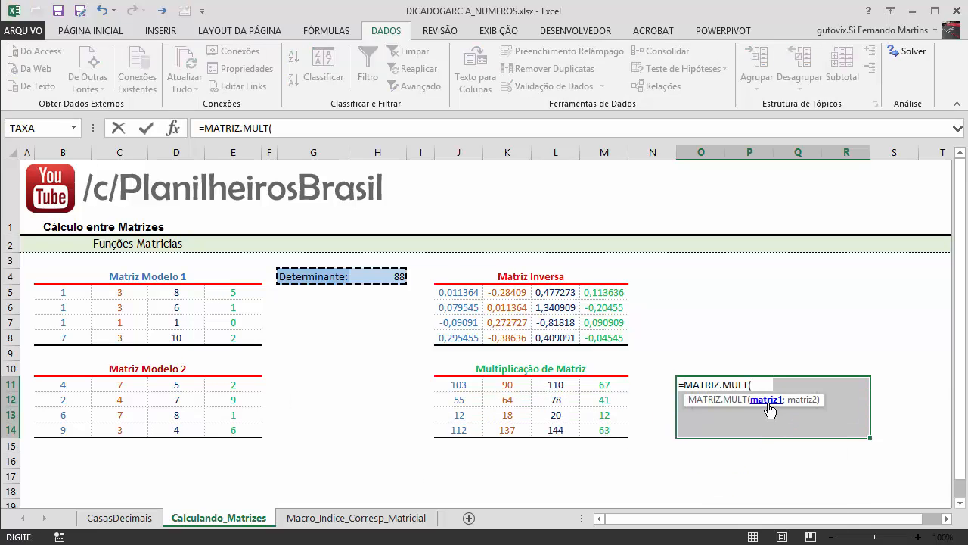
pyautogui.moveTo(49, 383); pyautogui.dragTo(221, 432)
pyautogui.write(';')
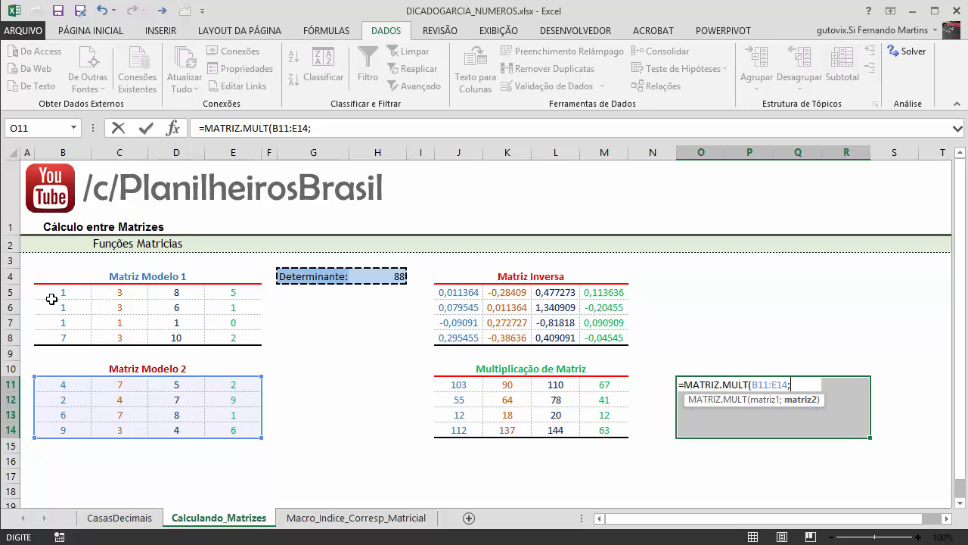
pyautogui.moveTo(81, 294); pyautogui.dragTo(220, 345)
pyautogui.hotkey('ctrl', 'shift', 'Return')
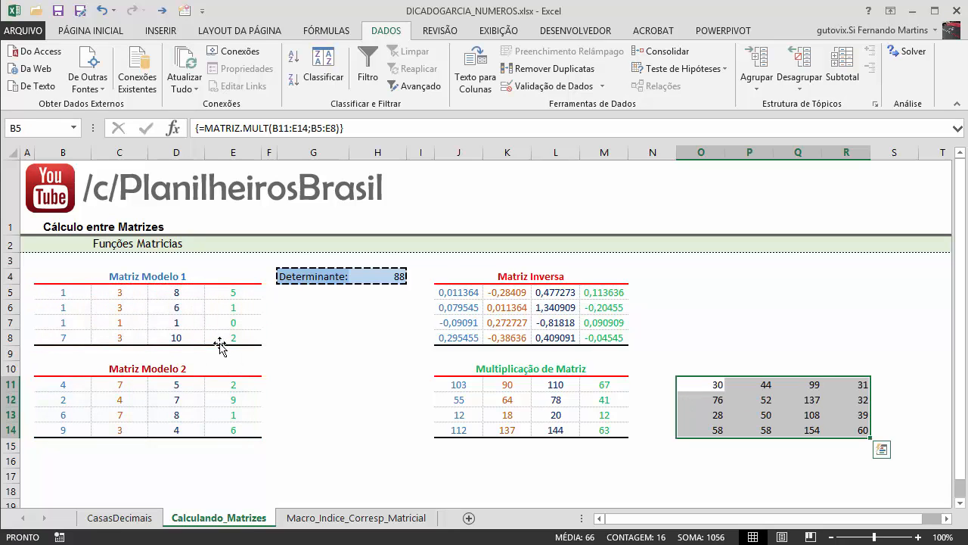
pyautogui.click(688, 464)
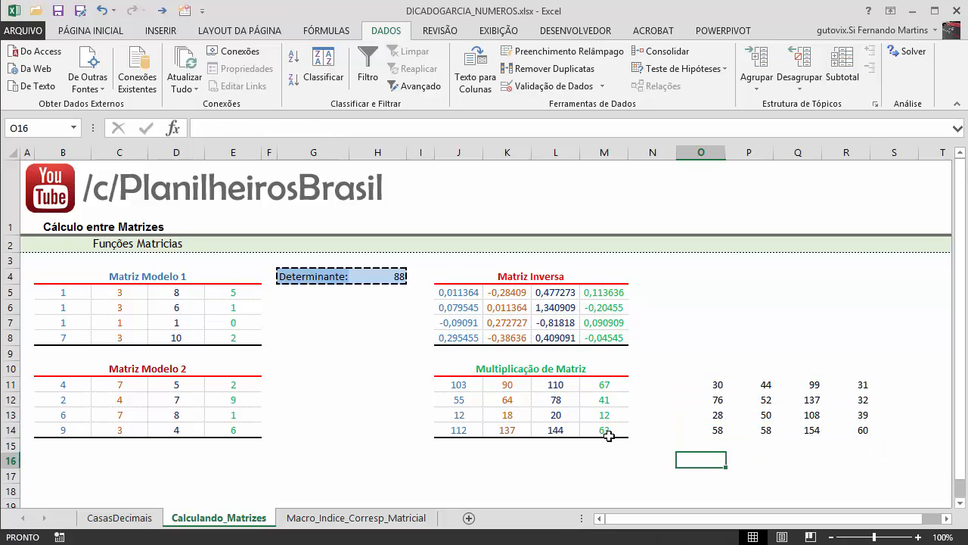
# - Copy the formatting of the Multiplicação de Matriz range J11:M14 onto the reversed product in O11:R14
pyautogui.moveTo(457, 383); pyautogui.dragTo(609, 433)
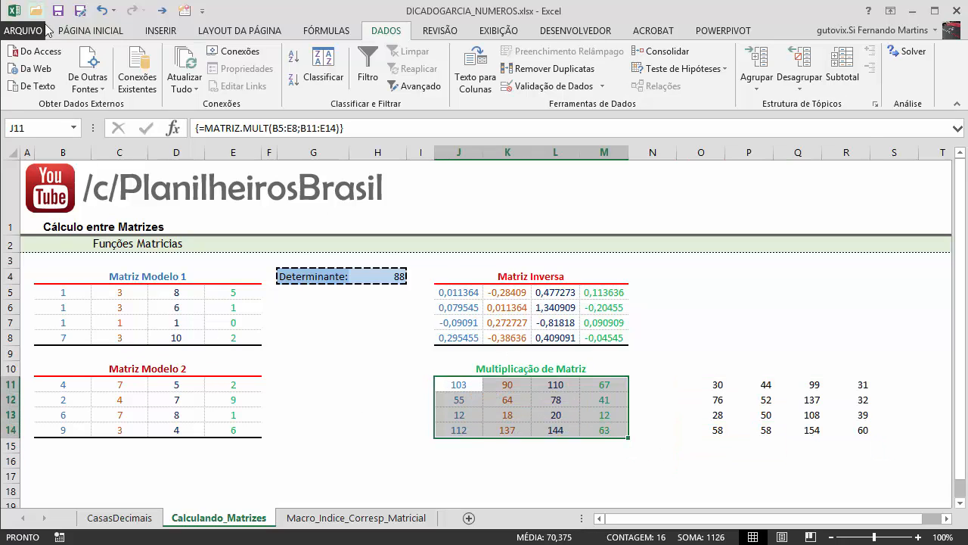
pyautogui.click(83, 31)
pyautogui.click(62, 84)
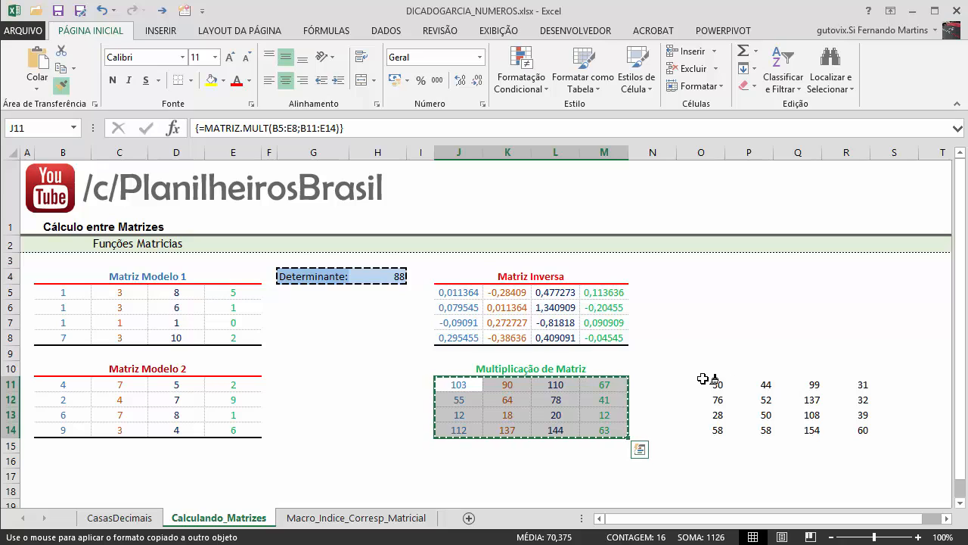
pyautogui.moveTo(703, 383); pyautogui.dragTo(865, 432)
pyautogui.click(771, 467)
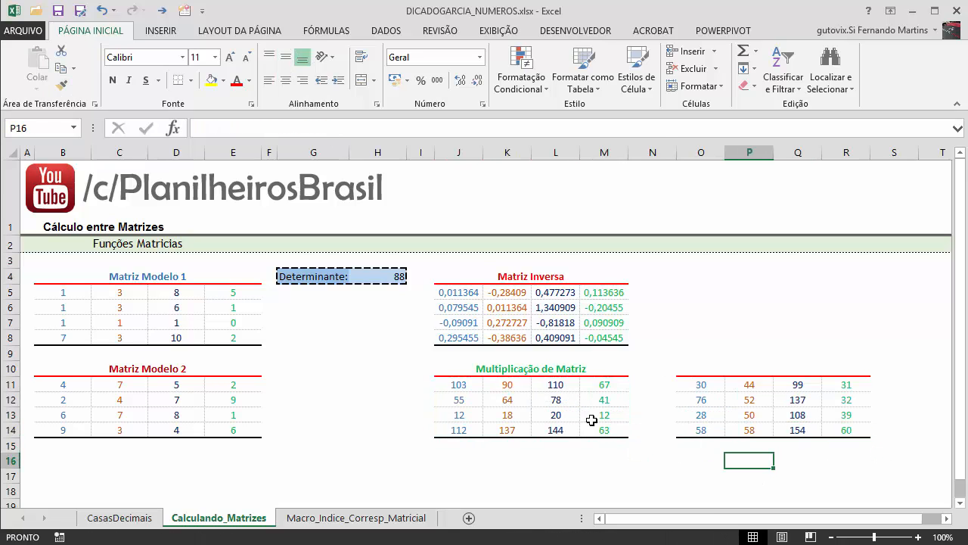
pyautogui.click(458, 387)
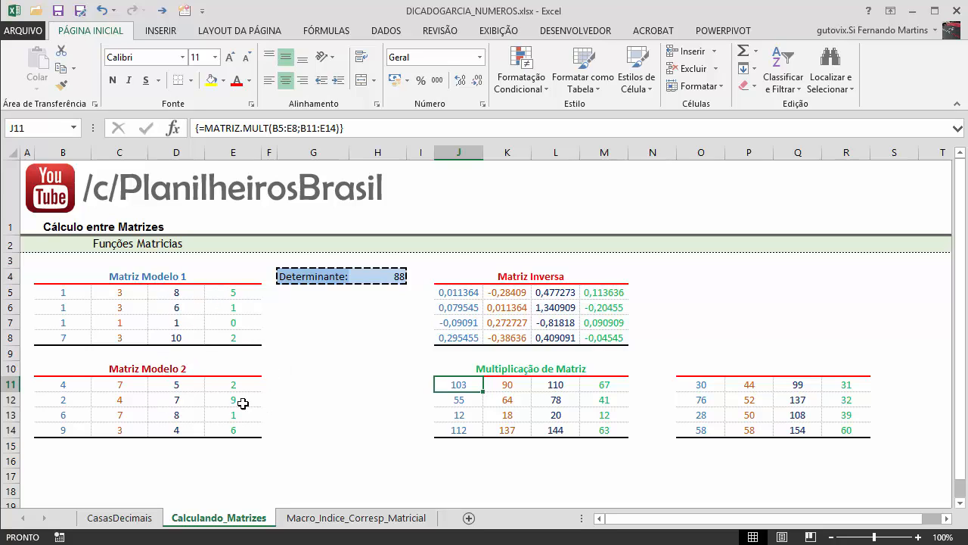
pyautogui.click(317, 416)
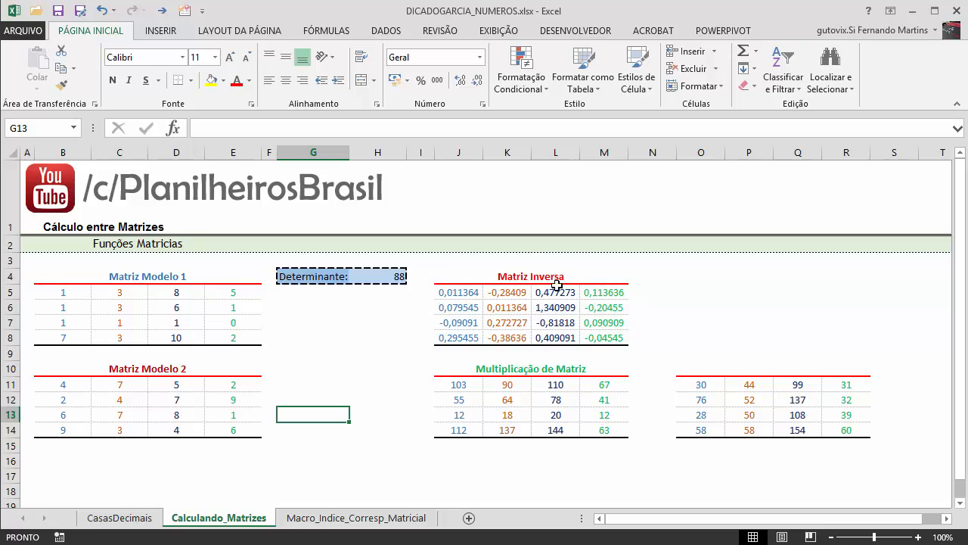
# - Switch to the Macro_Indice_Corresp_Matricial sheet and select the Área input cell I5
pyautogui.click(332, 519)
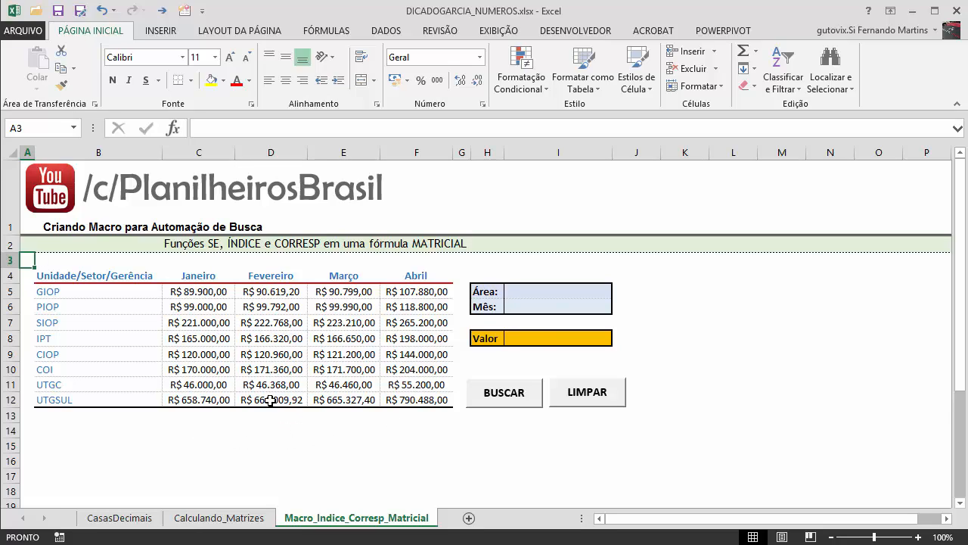
pyautogui.click(554, 294)
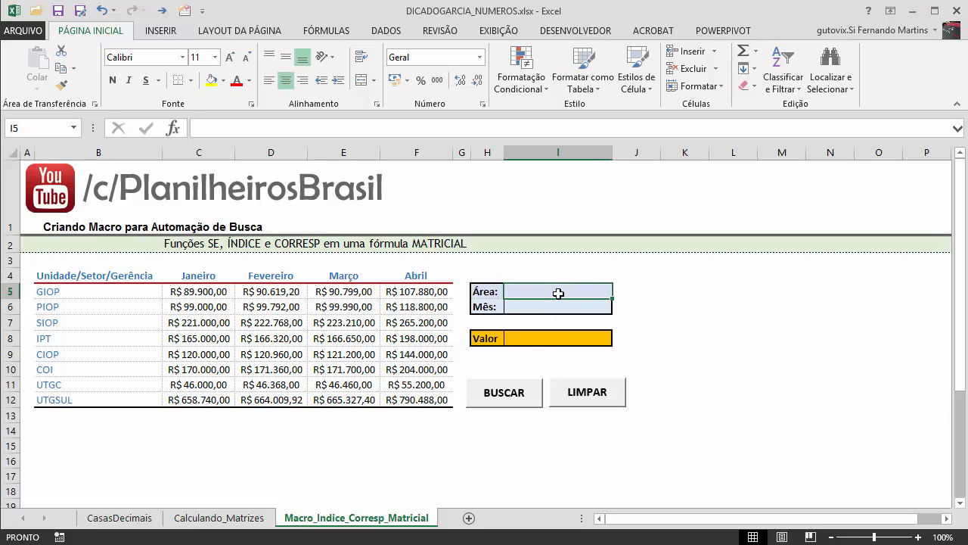
pyautogui.click(557, 309)
pyautogui.click(550, 290)
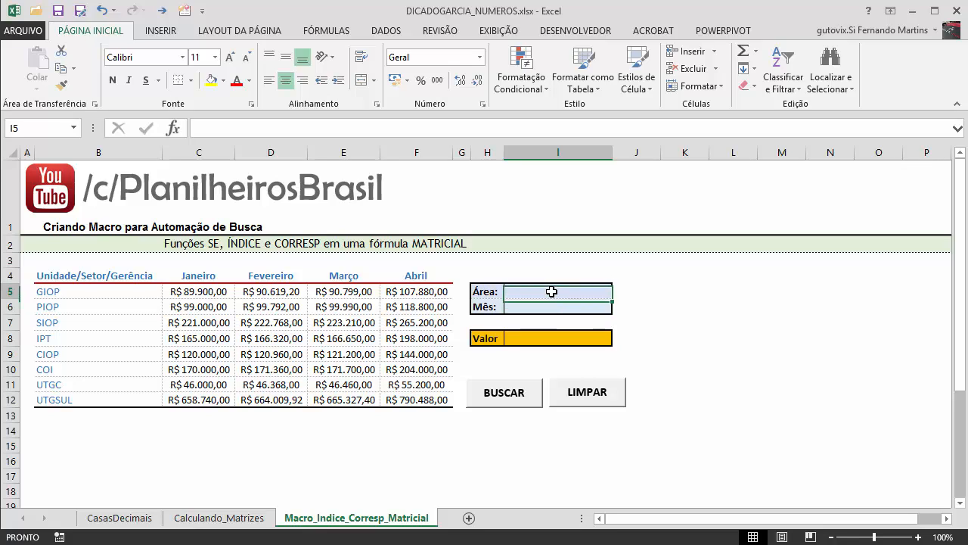
pyautogui.click(553, 302)
pyautogui.click(549, 290)
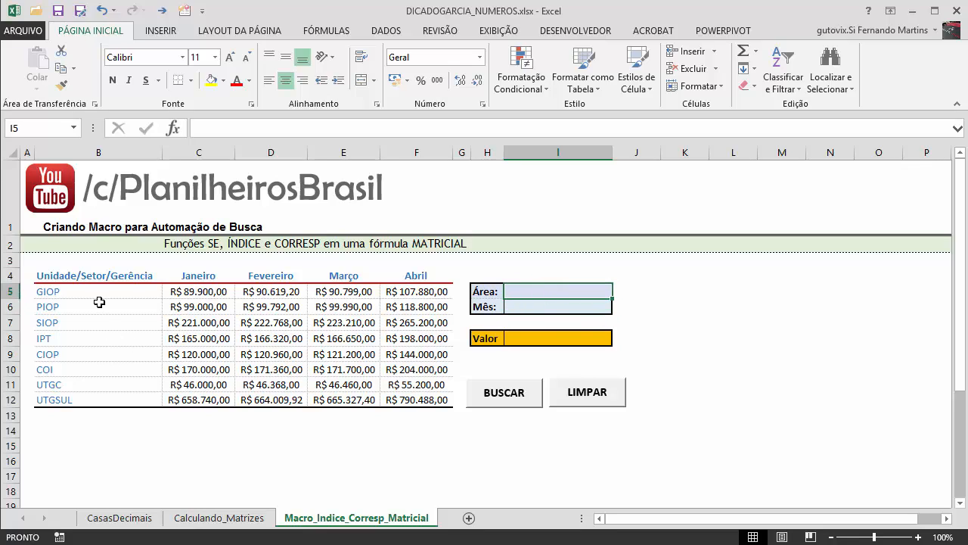
pyautogui.click(562, 309)
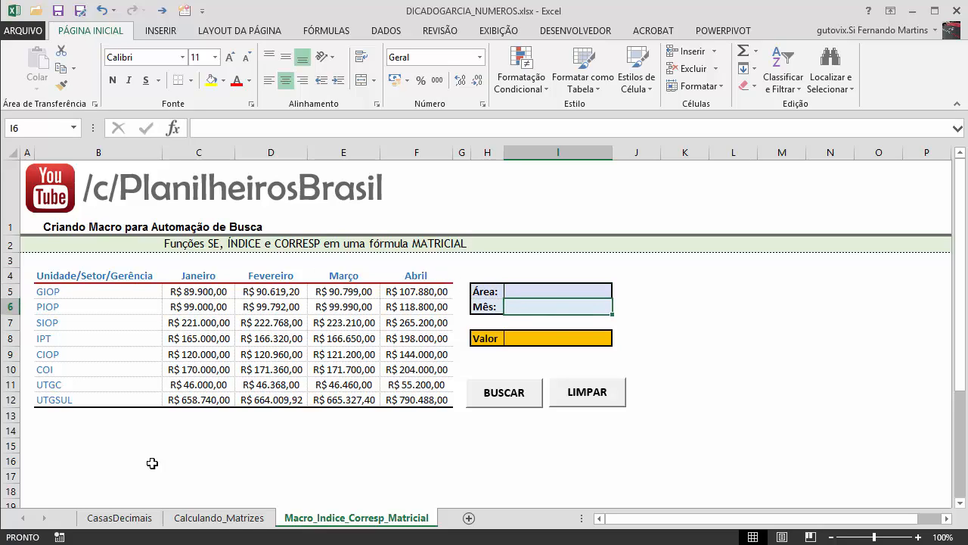
pyautogui.click(441, 441)
pyautogui.click(557, 291)
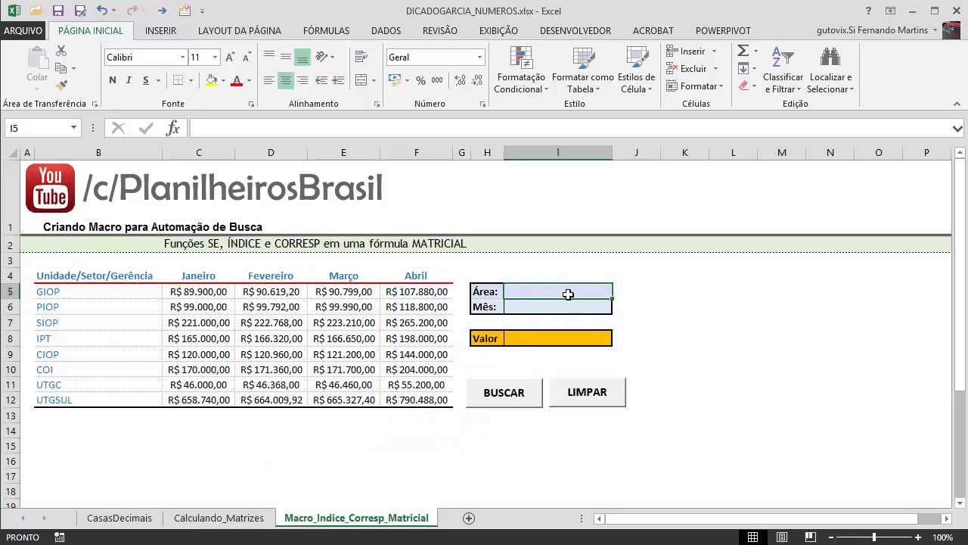
pyautogui.click(565, 308)
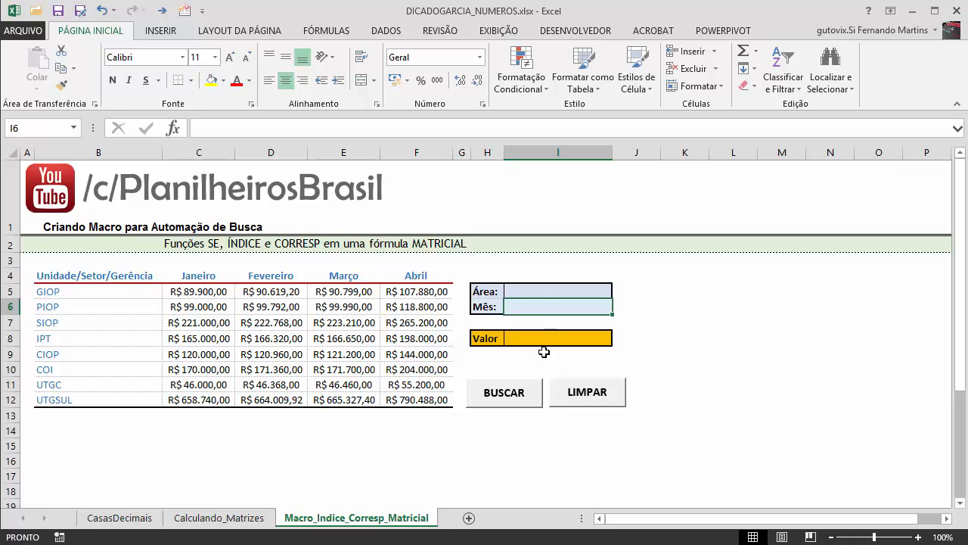
pyautogui.click(539, 289)
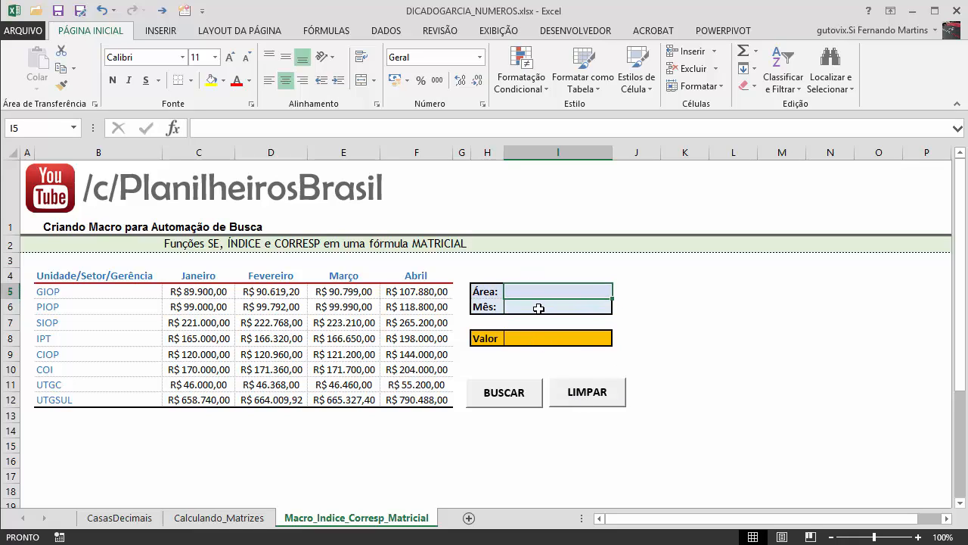
pyautogui.click(678, 354)
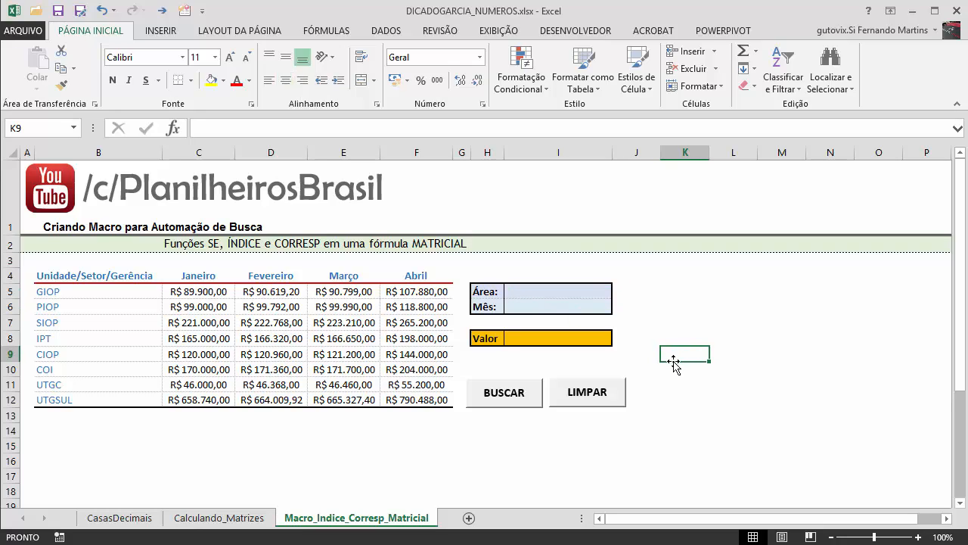
pyautogui.click(571, 293)
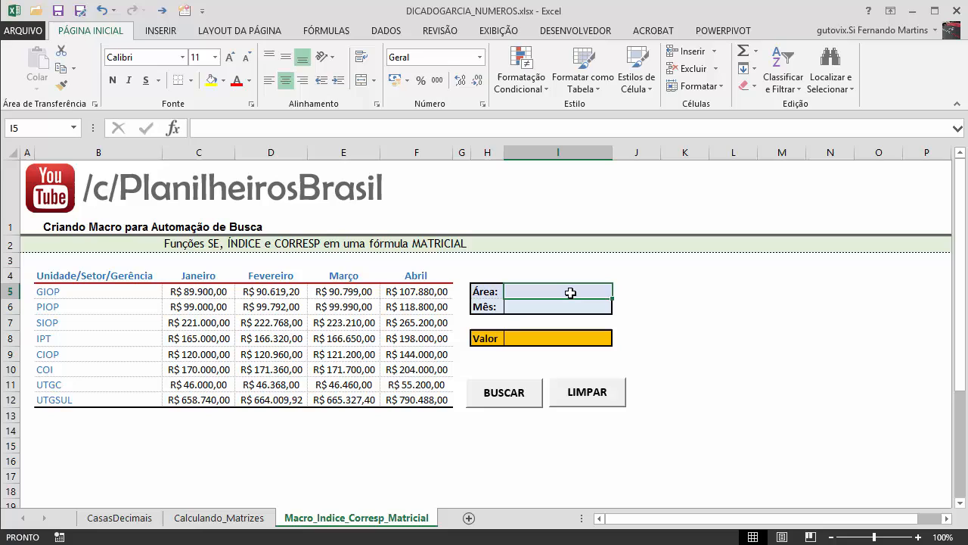
pyautogui.click(386, 31)
pyautogui.click(602, 87)
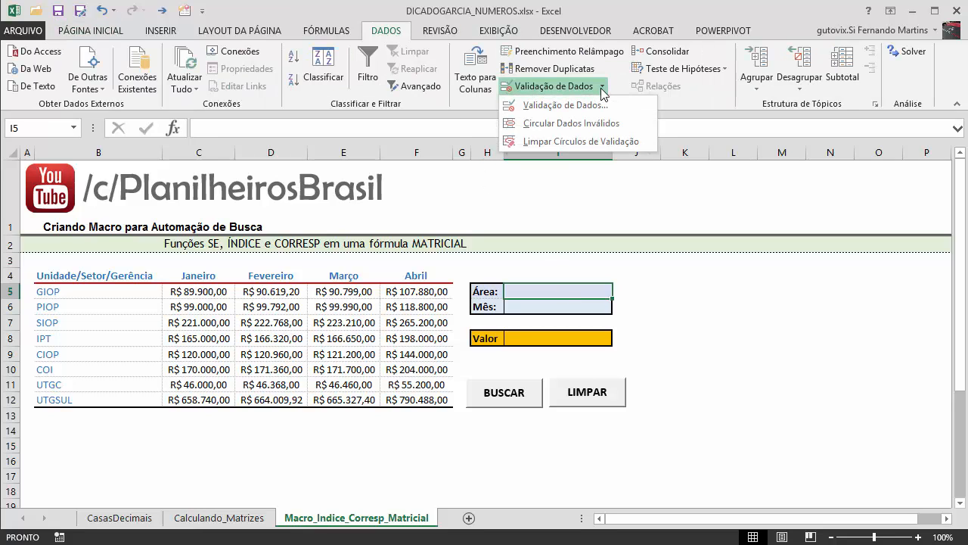
pyautogui.click(602, 88)
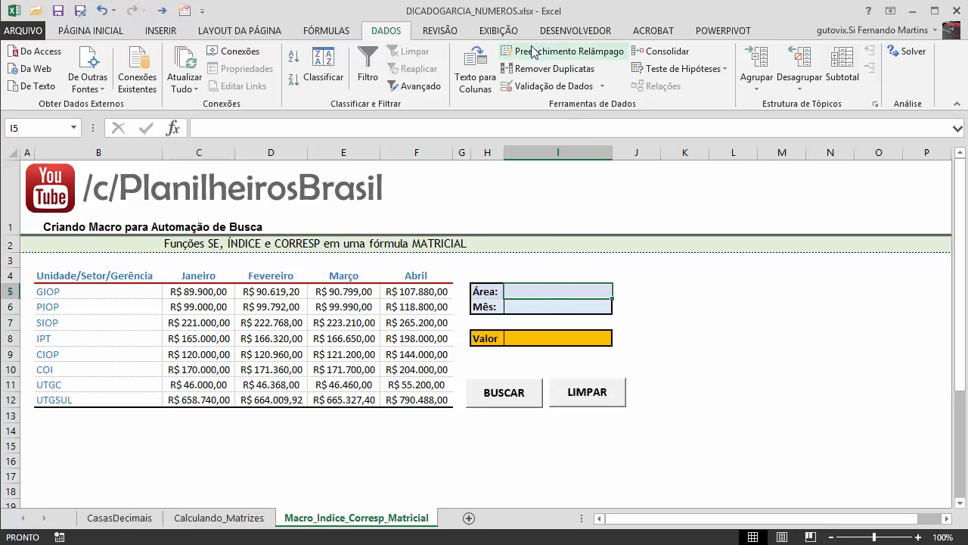
pyautogui.click(573, 32)
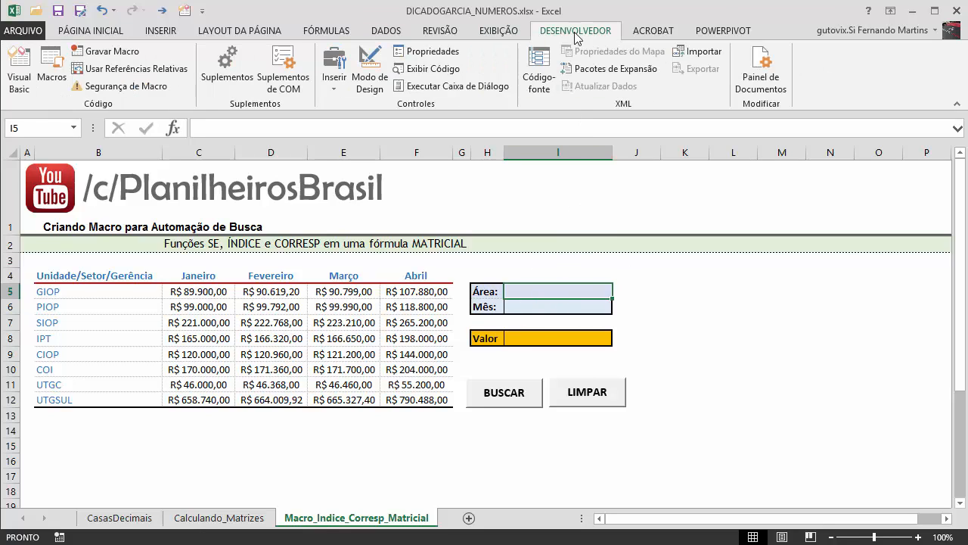
pyautogui.click(345, 82)
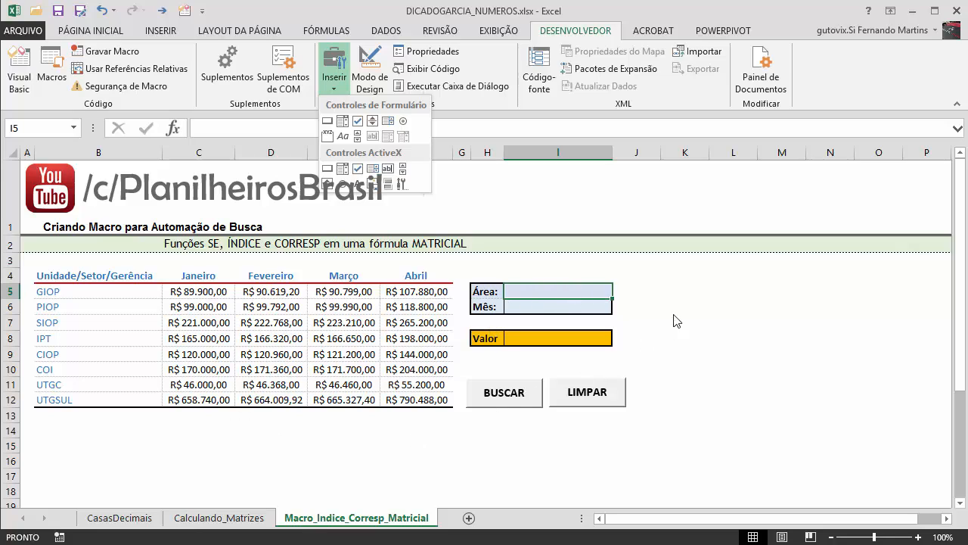
pyautogui.click(334, 97)
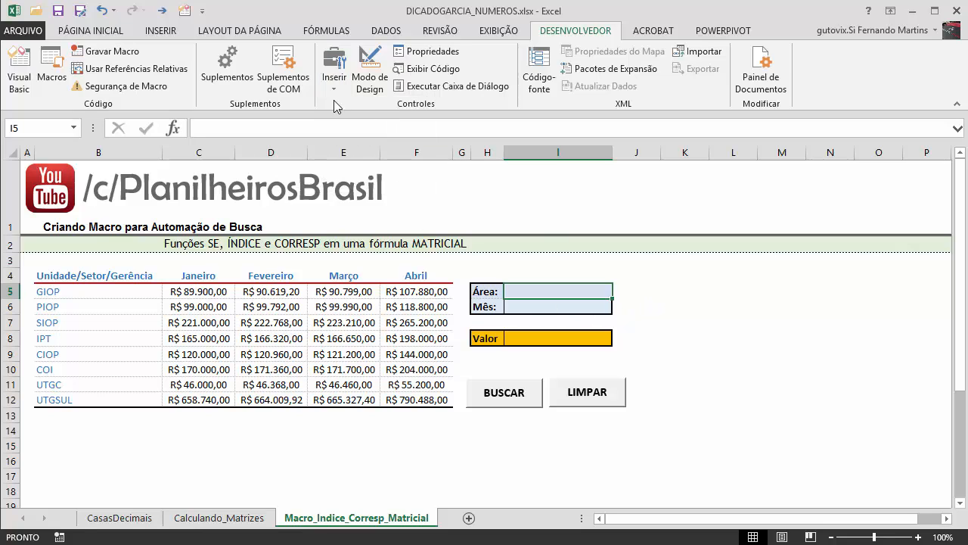
# - Start a data validation rule for the Área cell I5 that allows Lista, with the in-cell dropdown
pyautogui.click(390, 31)
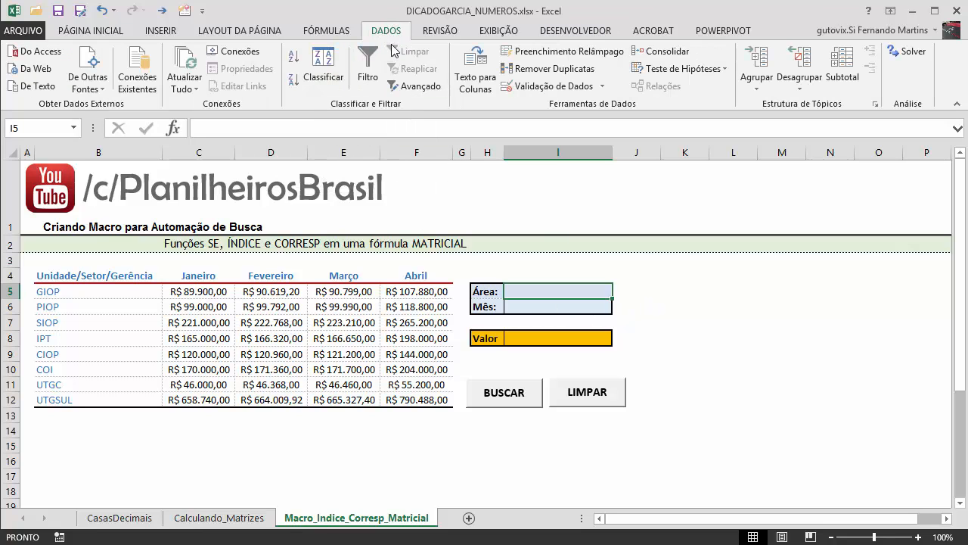
pyautogui.click(603, 87)
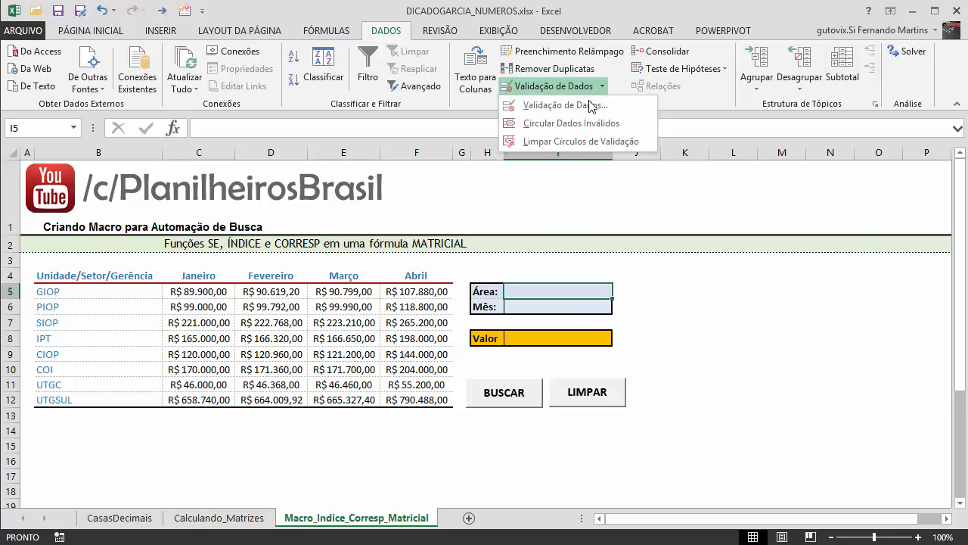
pyautogui.click(591, 106)
pyautogui.click(681, 256)
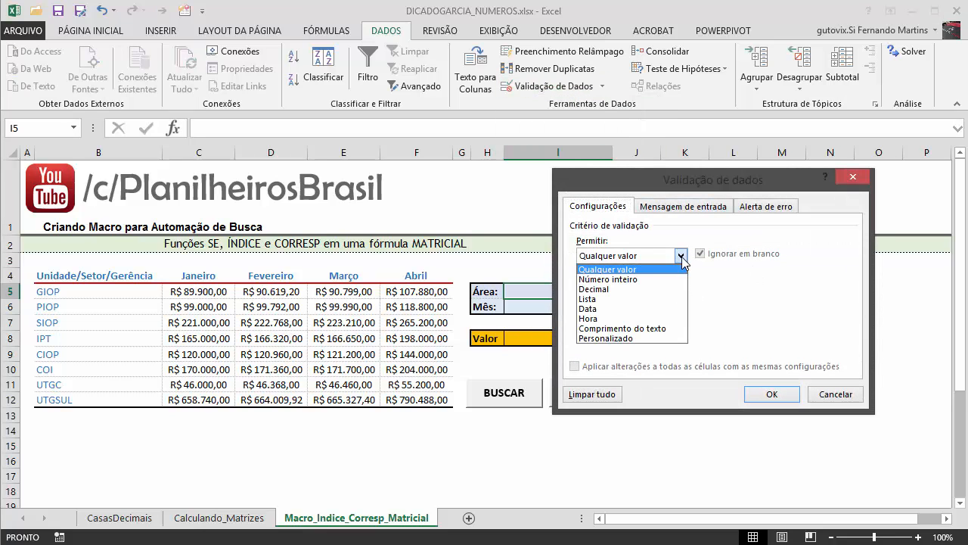
pyautogui.click(641, 264)
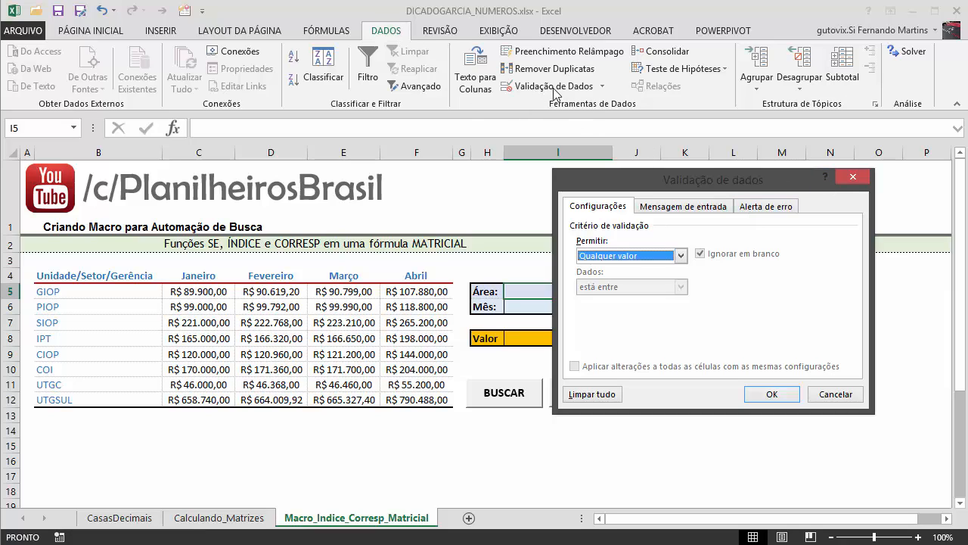
pyautogui.click(642, 259)
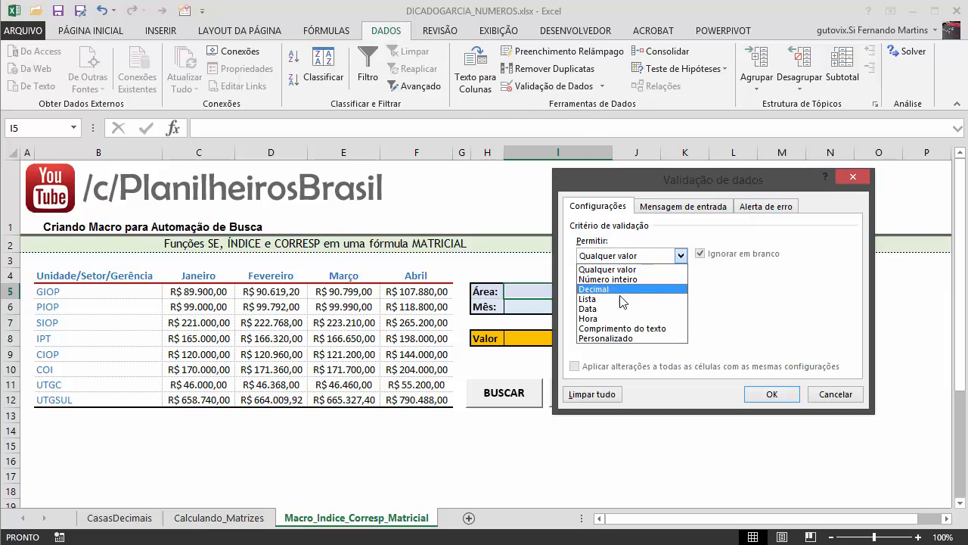
pyautogui.click(623, 298)
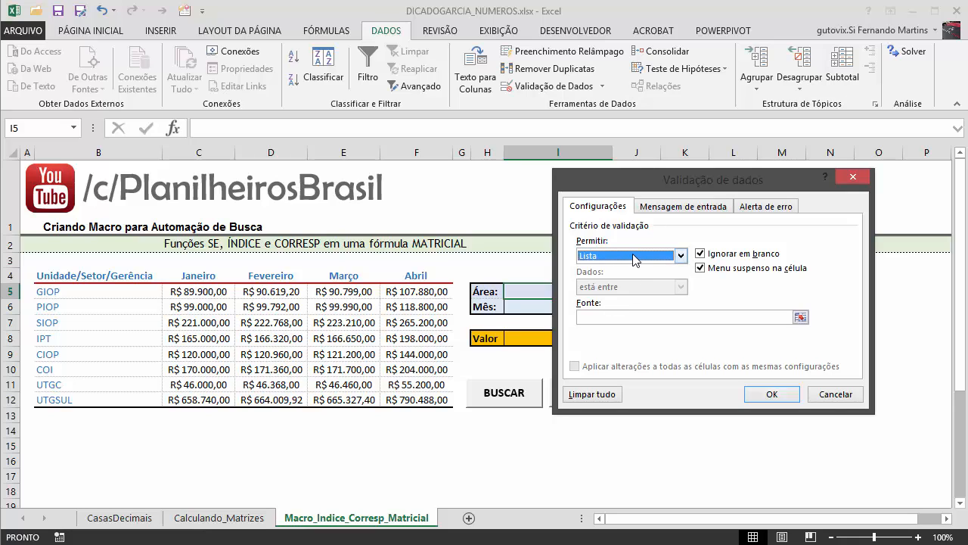
# - Set the Área list source to the unit names =$B$5:$B$12, apply the validation and check the cell's dropdown options
pyautogui.click(800, 319)
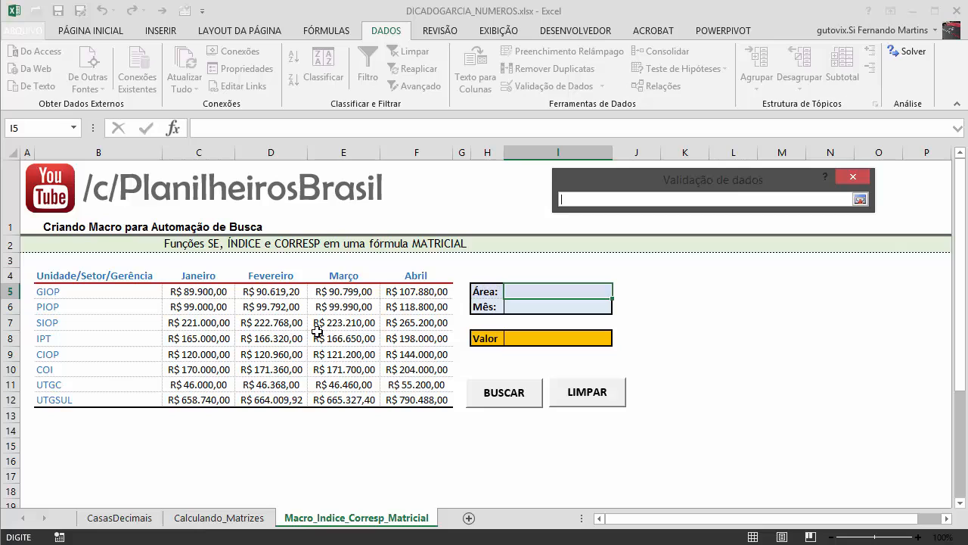
pyautogui.moveTo(61, 294); pyautogui.dragTo(47, 400)
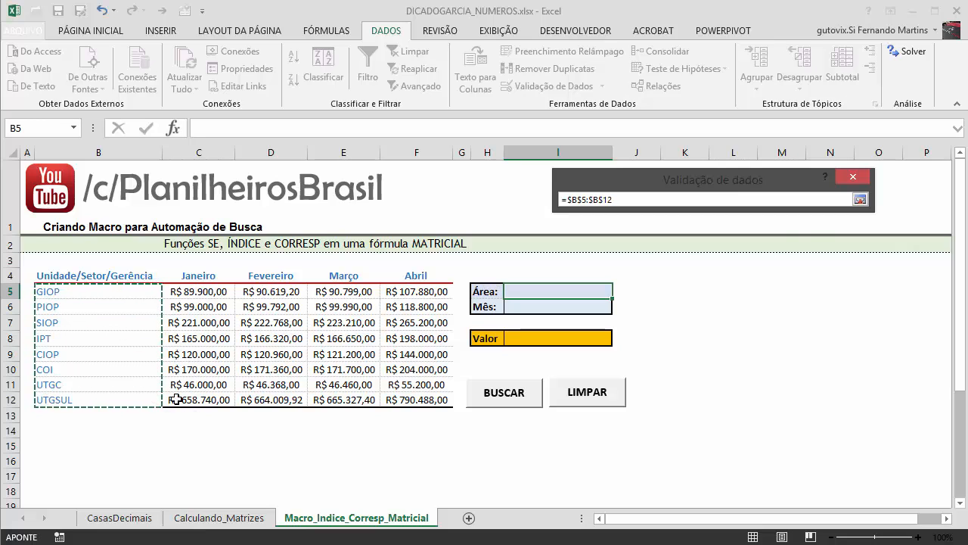
pyautogui.click(860, 199)
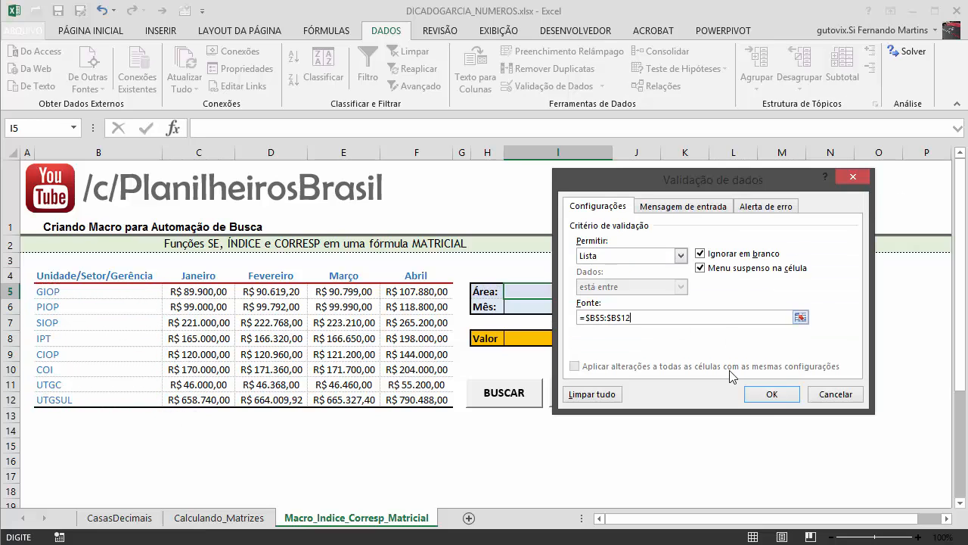
pyautogui.click(772, 393)
pyautogui.click(665, 320)
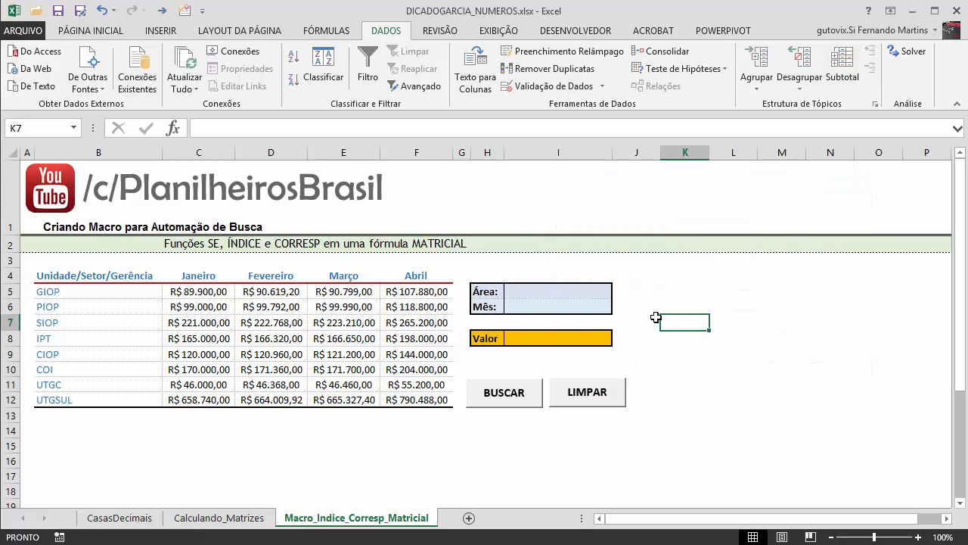
pyautogui.click(577, 294)
pyautogui.click(619, 292)
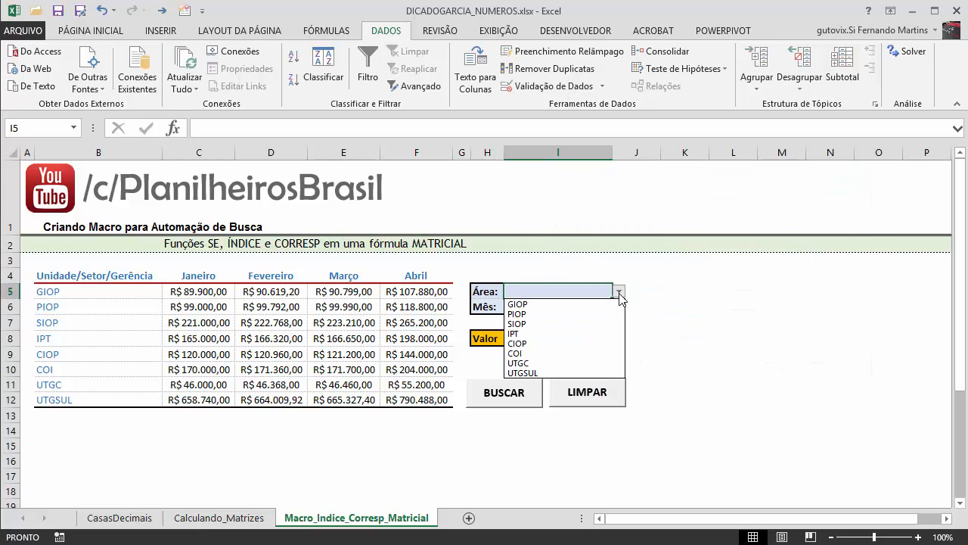
pyautogui.click(620, 298)
pyautogui.click(644, 337)
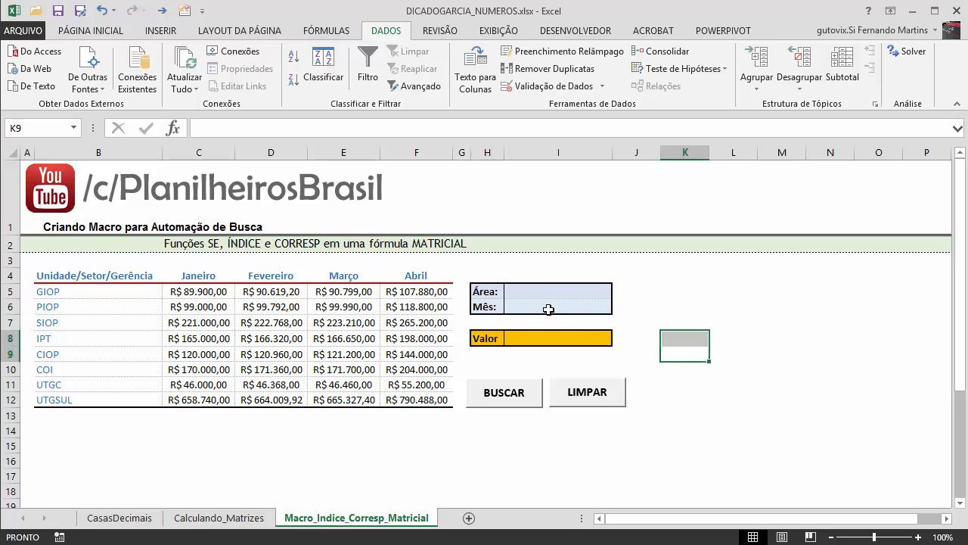
# - Start a data validation rule for the Mês cell I6 that allows Lista
pyautogui.click(549, 309)
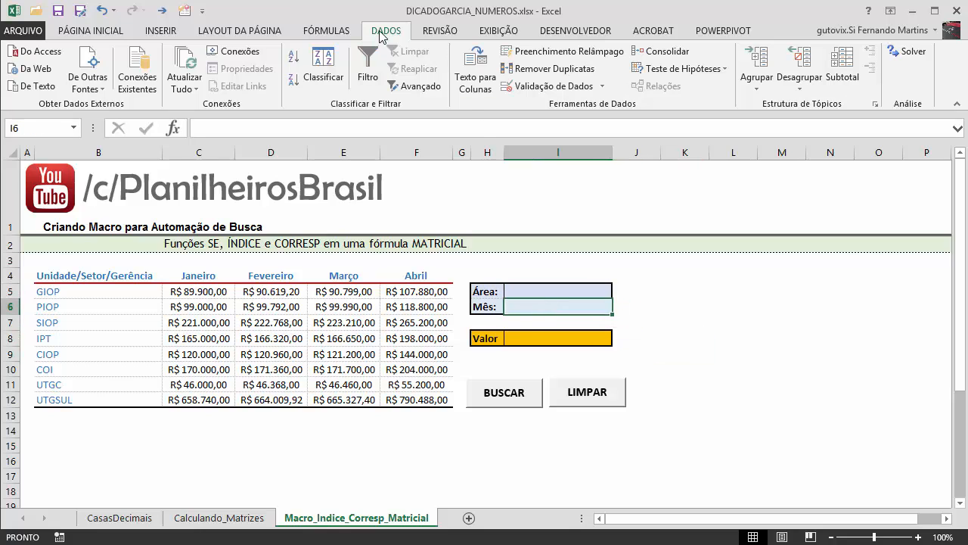
pyautogui.click(602, 85)
pyautogui.click(561, 103)
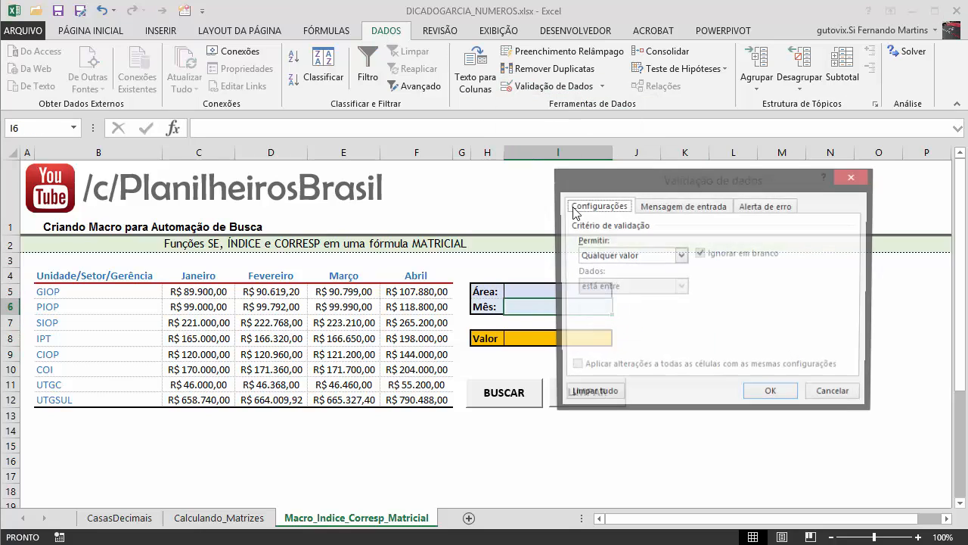
pyautogui.click(680, 255)
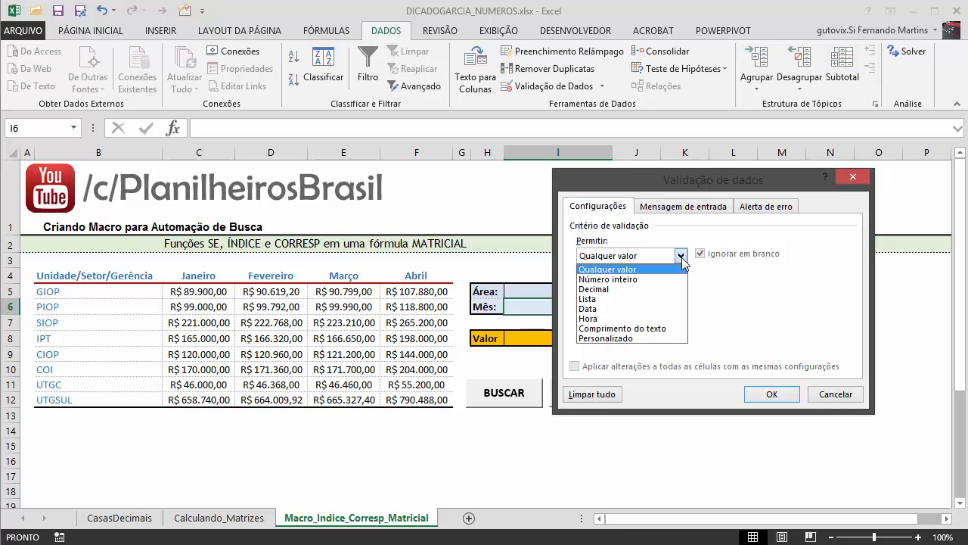
pyautogui.click(630, 298)
# - Set the Mês list source to the month headers =$C$4:$F$4, apply the validation and check the cell's dropdown
pyautogui.click(801, 317)
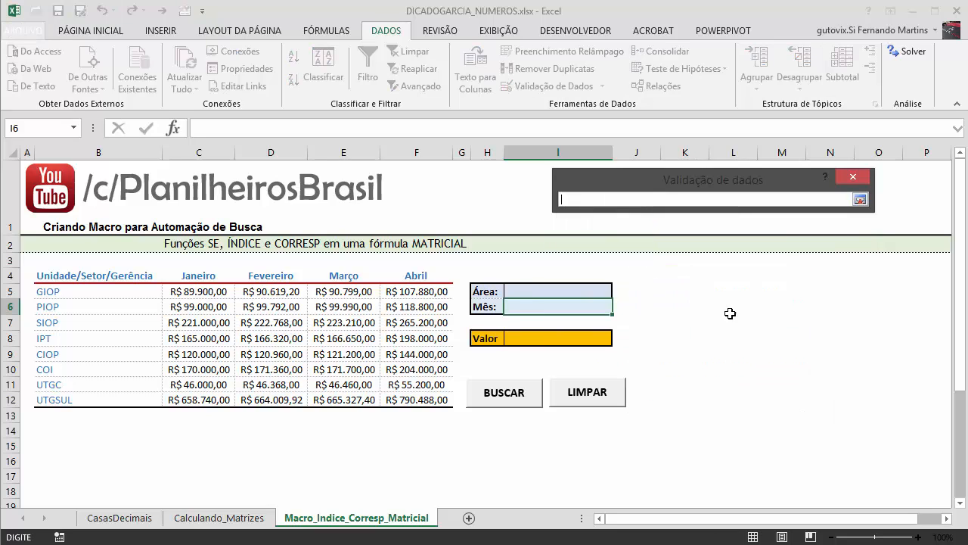
pyautogui.moveTo(218, 272); pyautogui.dragTo(448, 275)
pyautogui.click(860, 199)
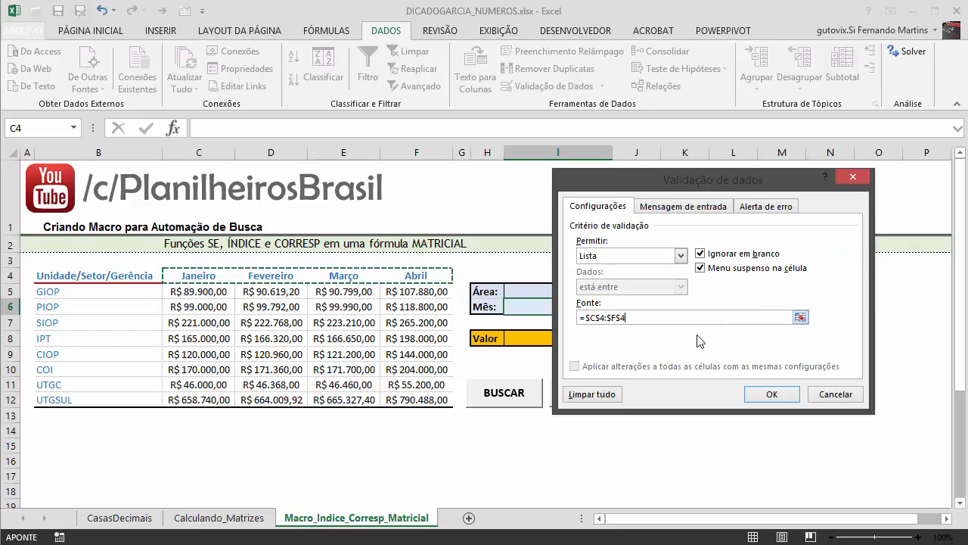
pyautogui.click(770, 394)
pyautogui.click(621, 308)
pyautogui.click(621, 307)
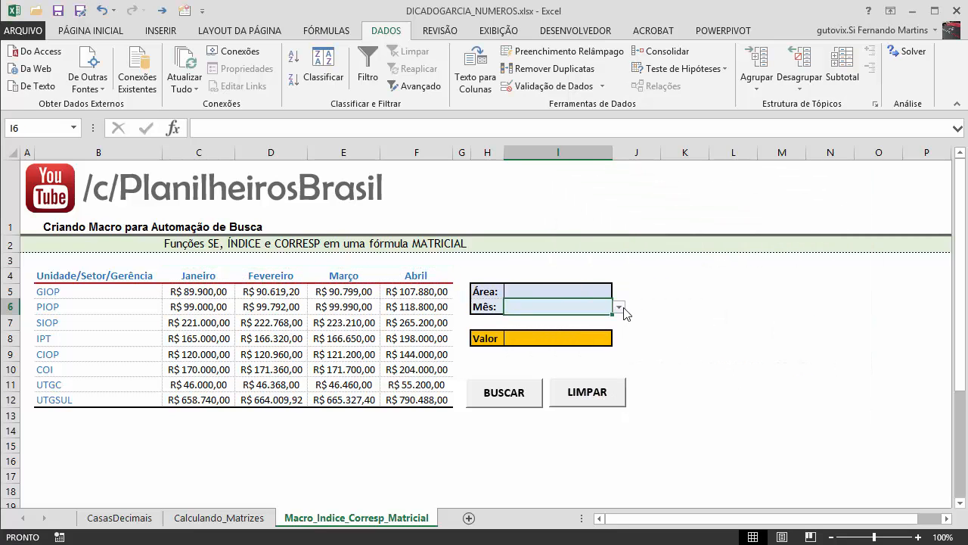
pyautogui.click(665, 337)
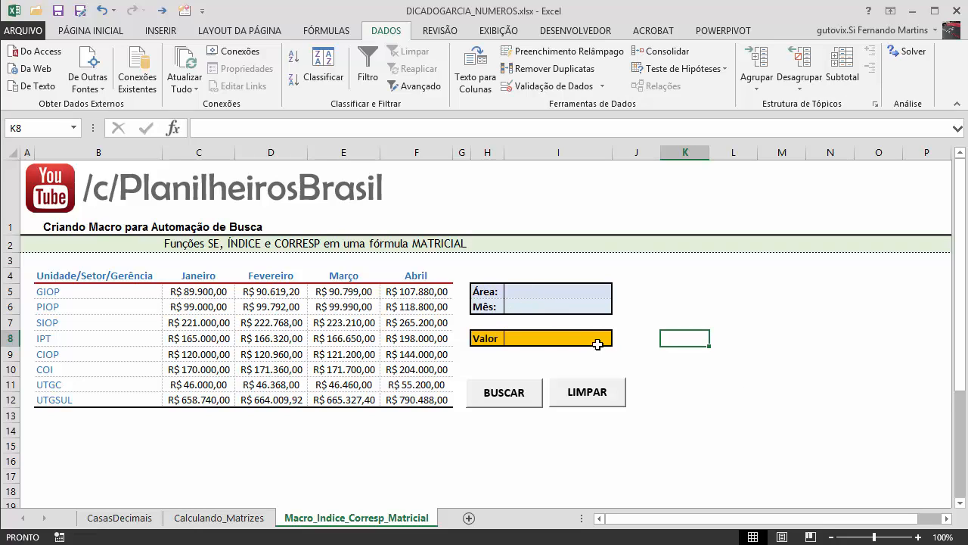
pyautogui.click(536, 338)
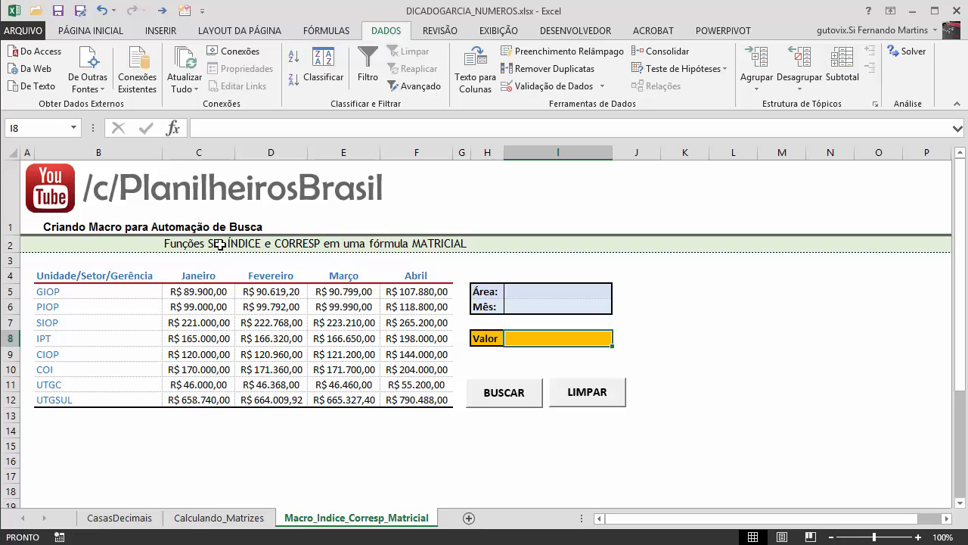
pyautogui.click(530, 292)
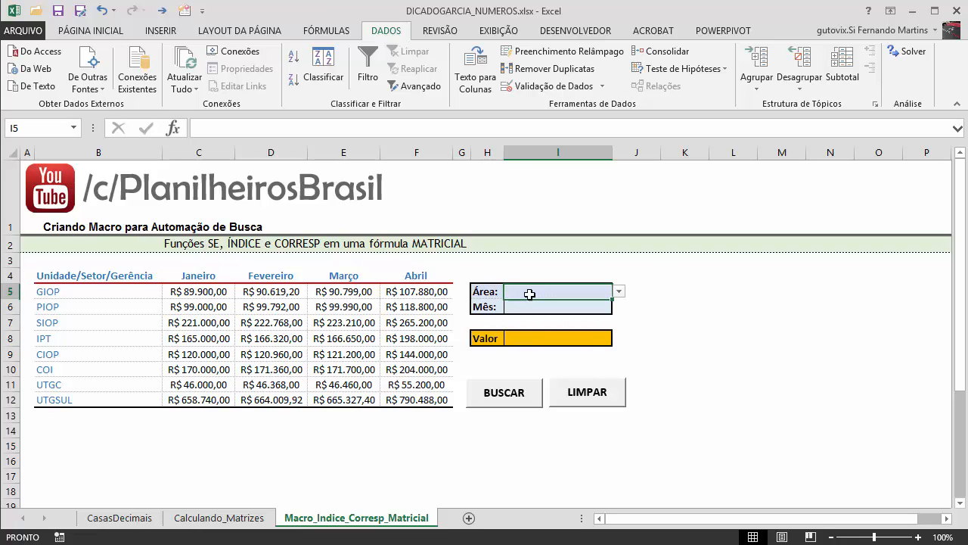
pyautogui.press('Return')
pyautogui.click(528, 293)
pyautogui.press('Return')
pyautogui.click(527, 294)
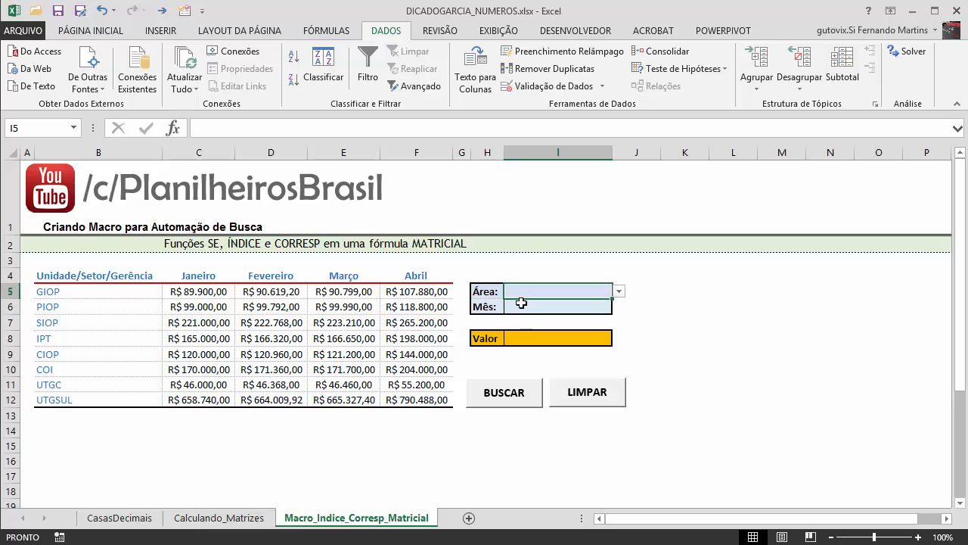
pyautogui.press('Return')
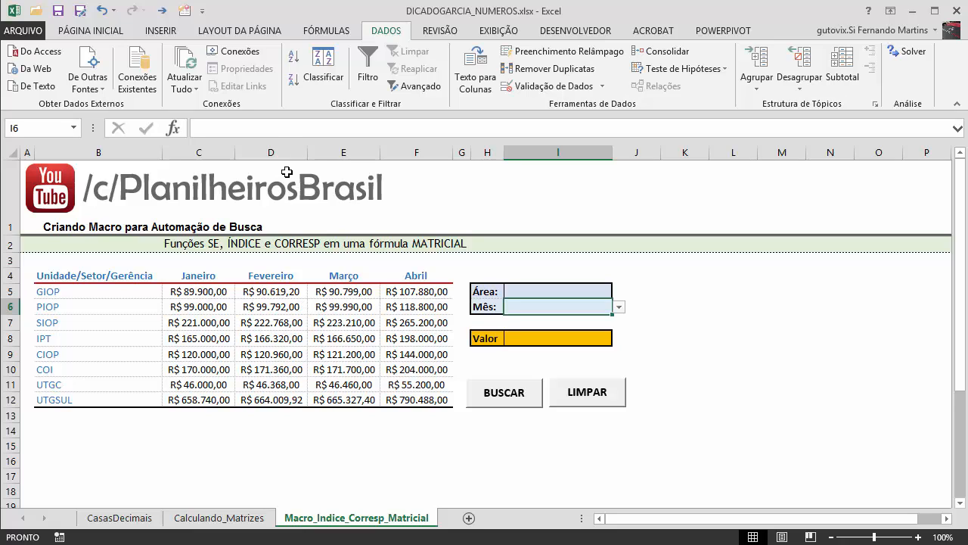
pyautogui.click(574, 32)
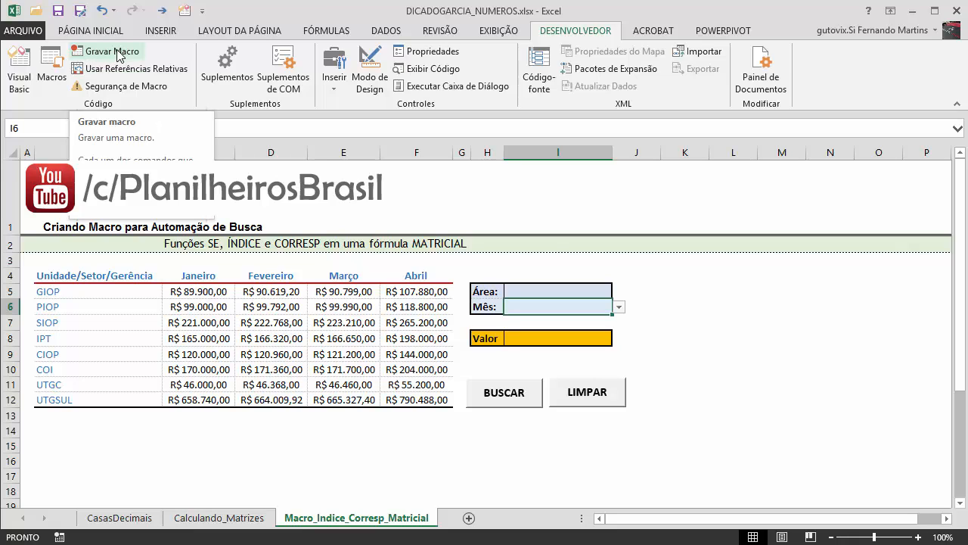
pyautogui.click(527, 340)
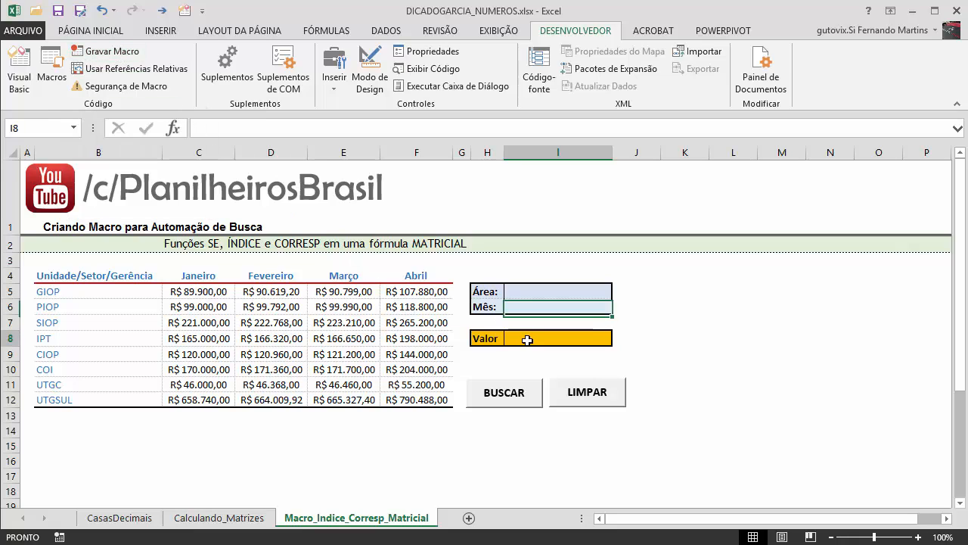
pyautogui.click(121, 55)
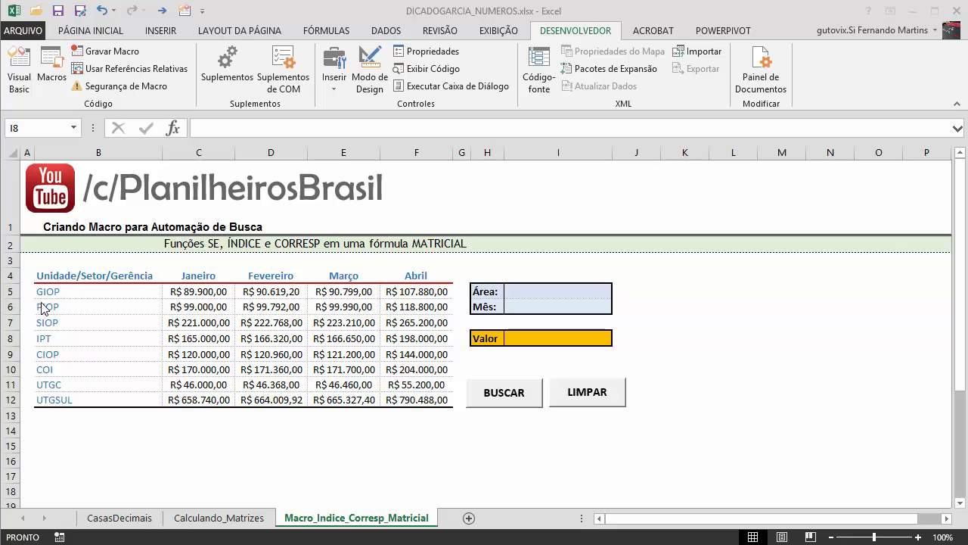
# - Choose PIOP as the Área in I5 and Março as the Mês in I6
pyautogui.click(532, 291)
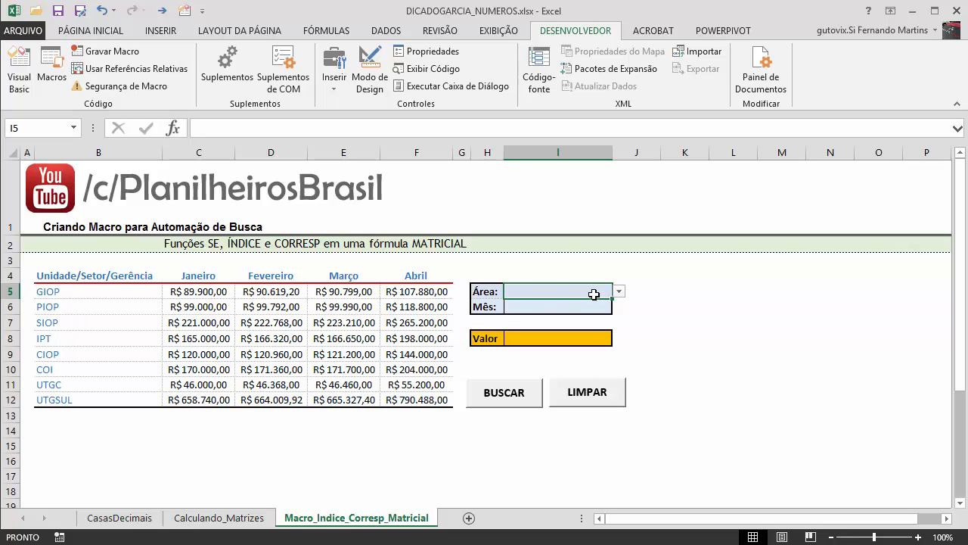
pyautogui.click(619, 292)
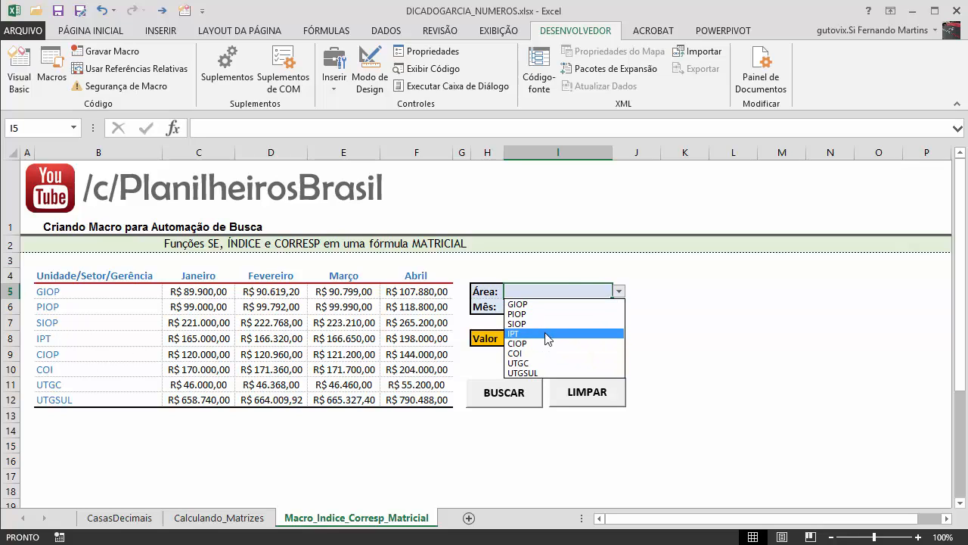
pyautogui.click(546, 313)
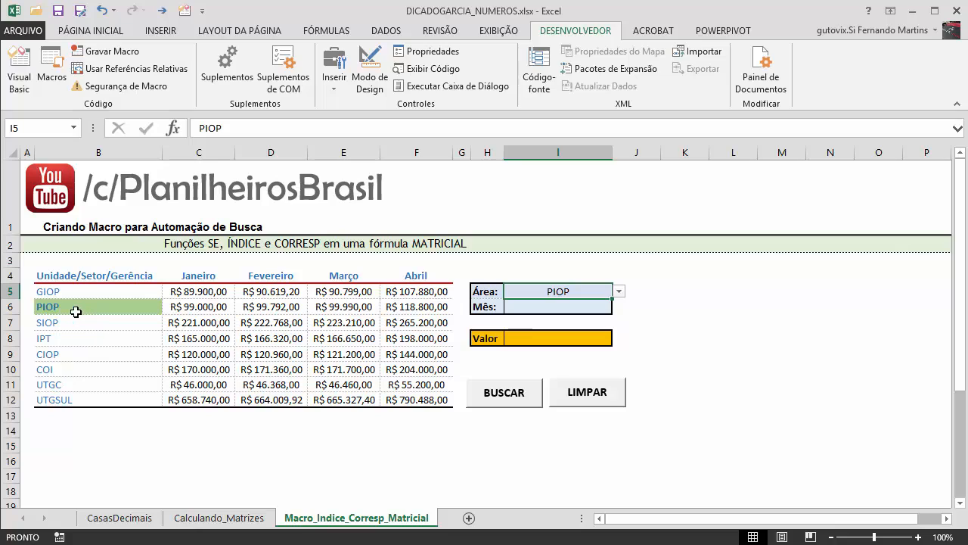
pyautogui.click(602, 306)
pyautogui.click(619, 306)
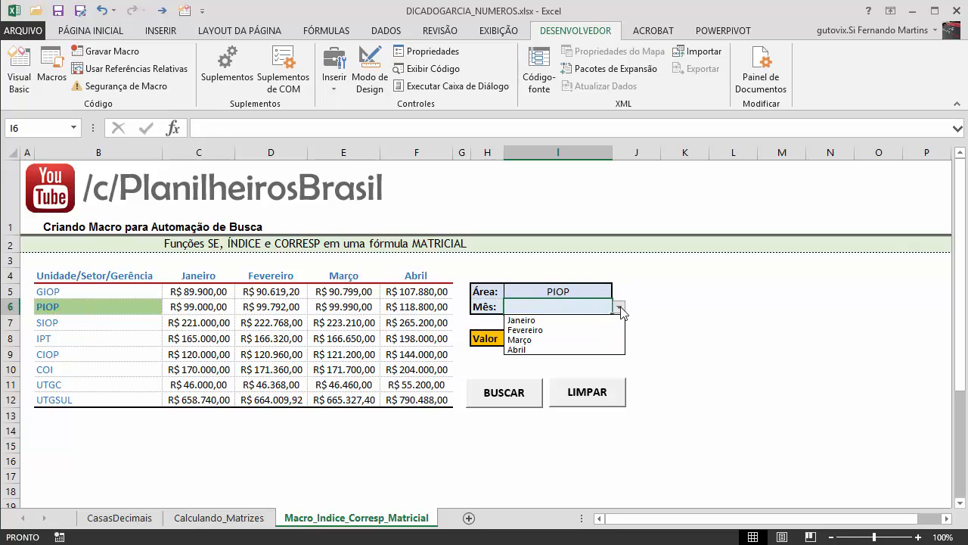
pyautogui.click(550, 341)
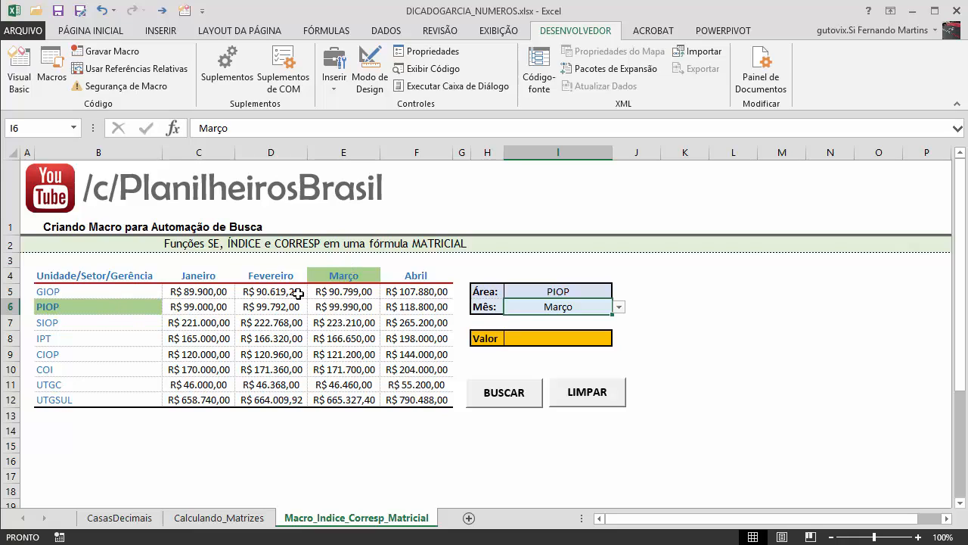
# - Test the month header highlighting by choosing Fevereiro and Janeiro as the Mês, and set it back to Março
pyautogui.click(619, 307)
pyautogui.click(545, 330)
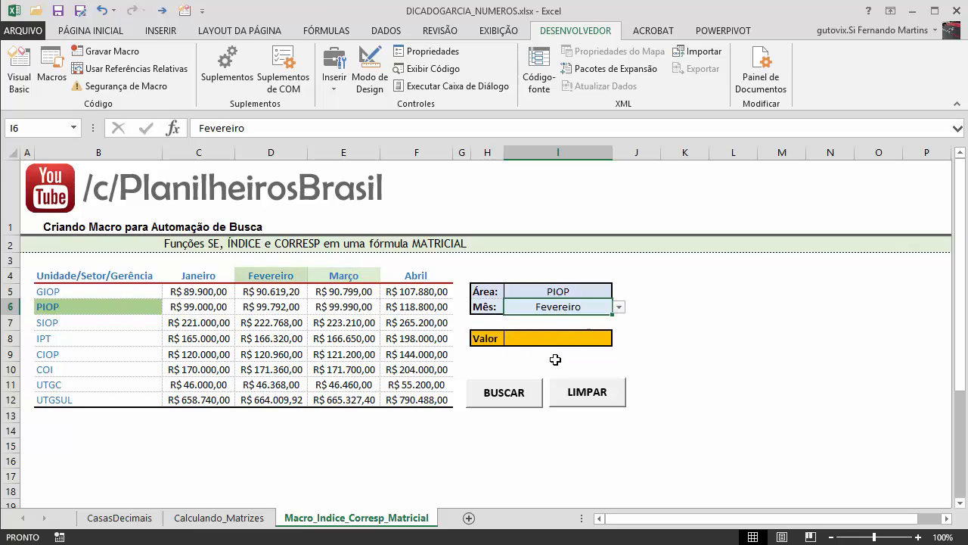
pyautogui.click(619, 307)
pyautogui.click(579, 320)
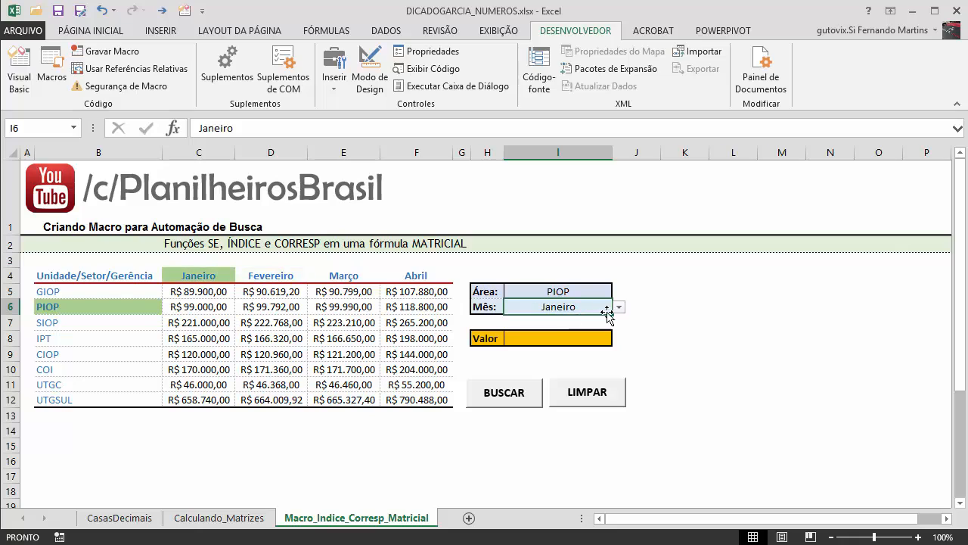
pyautogui.click(618, 307)
pyautogui.click(580, 339)
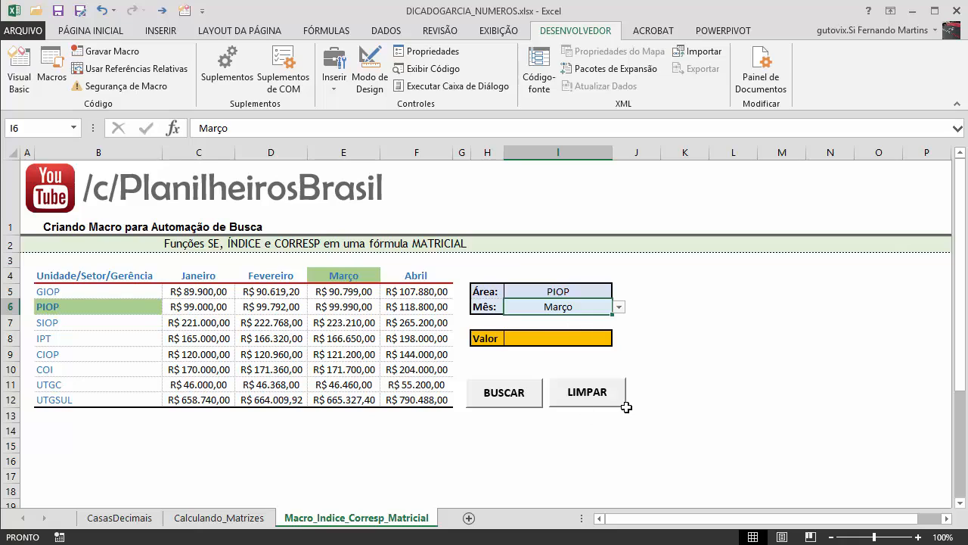
# - Start recording a macro named Calculando with shortcut letter m, with the Valor cell I8 selected
pyautogui.click(587, 294)
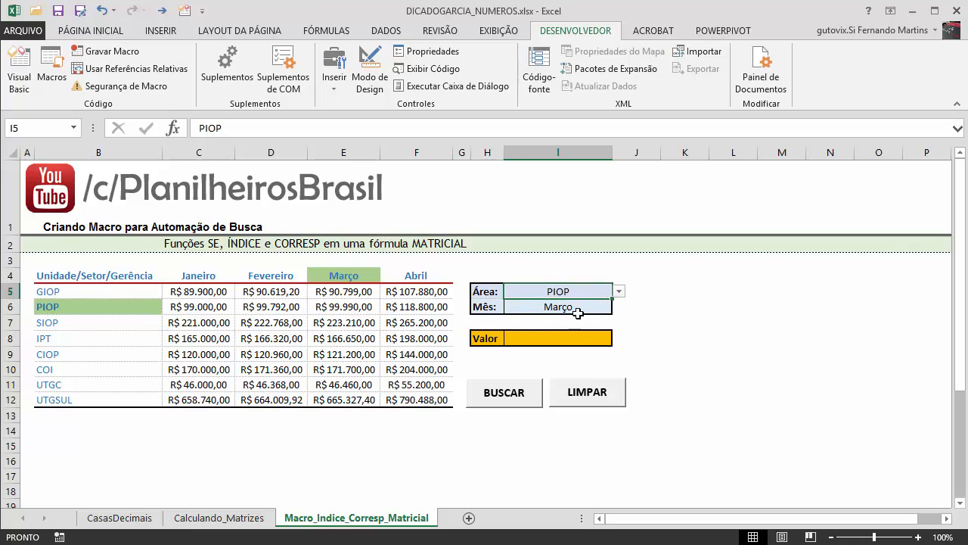
pyautogui.click(636, 355)
pyautogui.click(522, 335)
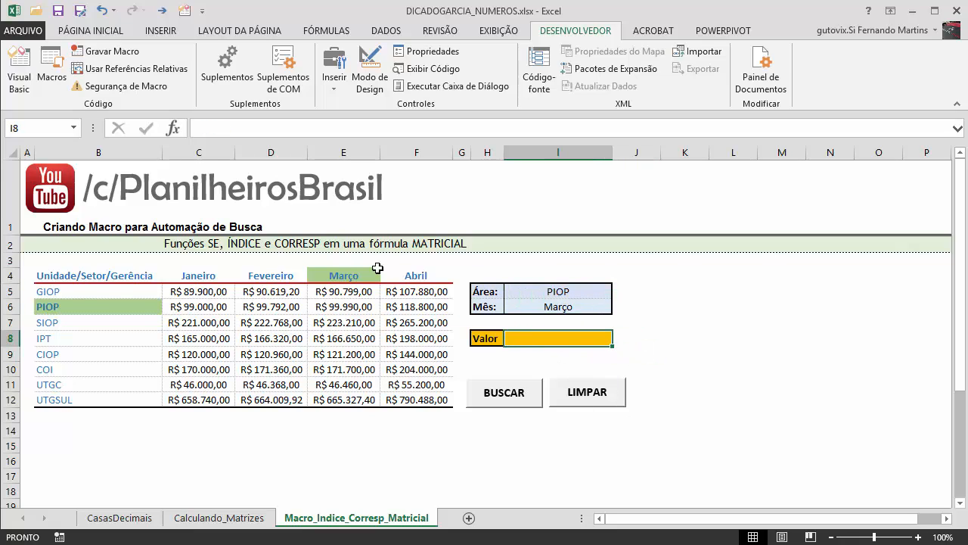
pyautogui.click(111, 51)
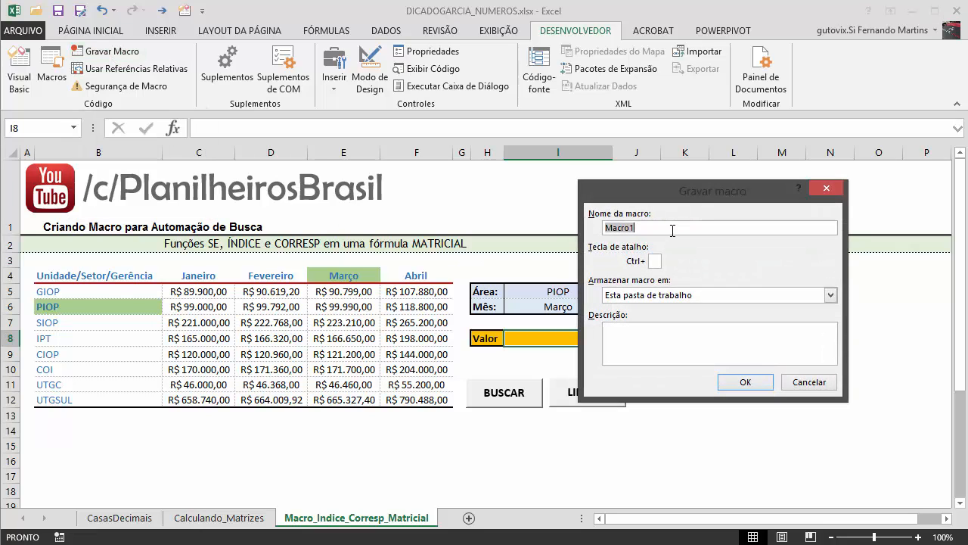
pyautogui.write('Calculando')
pyautogui.click(659, 262)
pyautogui.write('m')
pyautogui.click(731, 387)
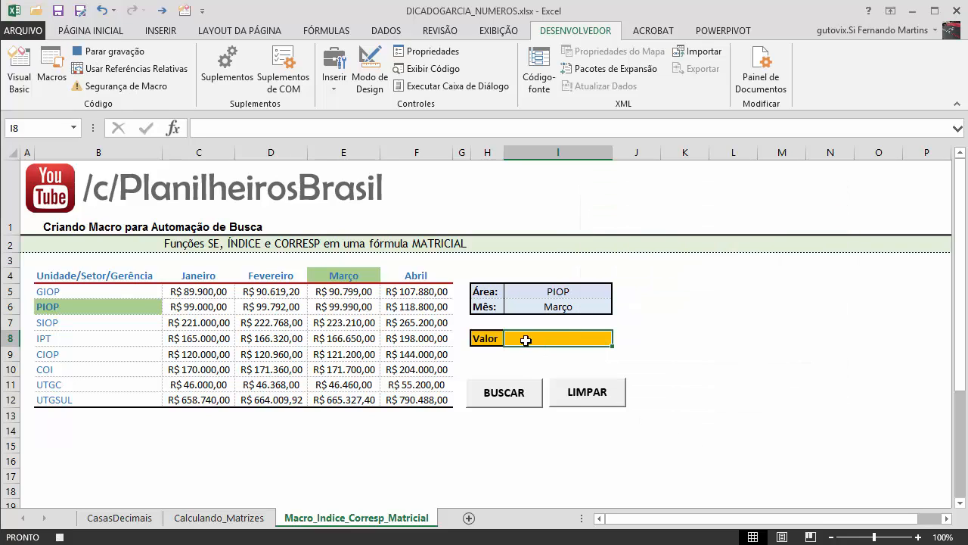
pyautogui.click(561, 337)
pyautogui.moveTo(558, 292); pyautogui.dragTo(553, 303)
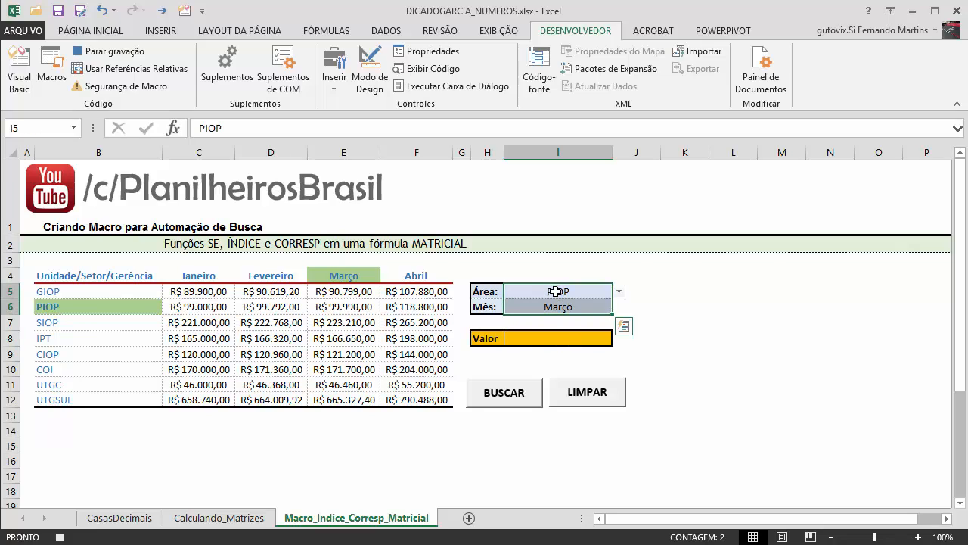
pyautogui.click(643, 319)
pyautogui.click(564, 293)
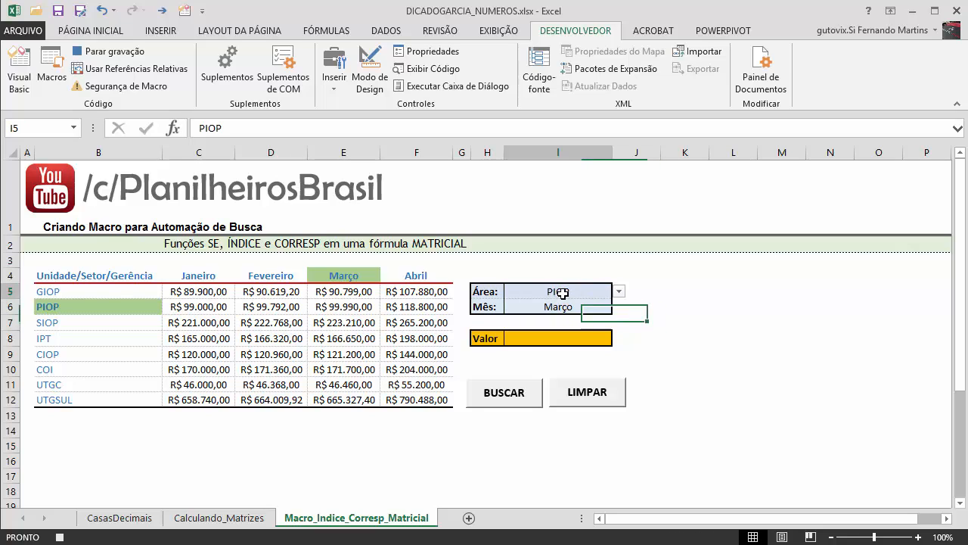
pyautogui.click(563, 306)
pyautogui.click(564, 294)
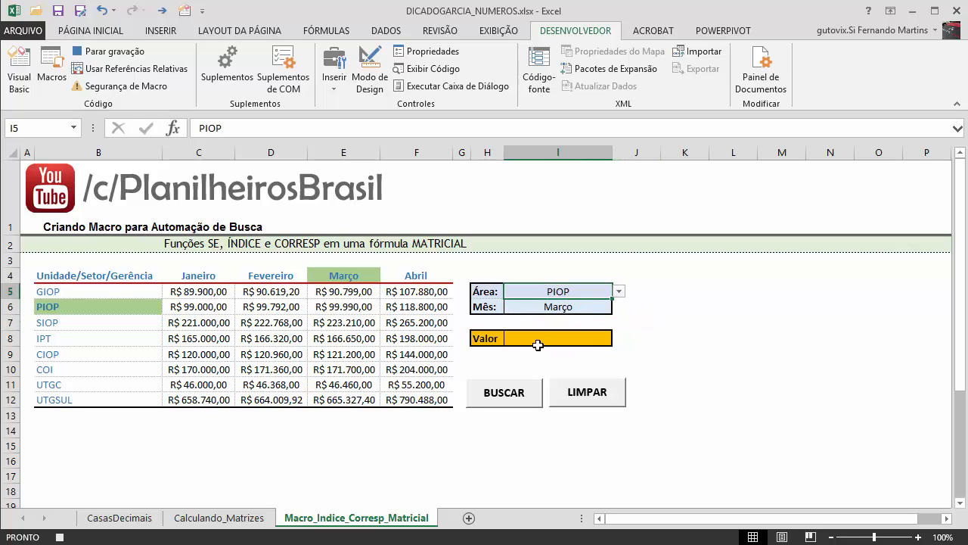
pyautogui.click(552, 339)
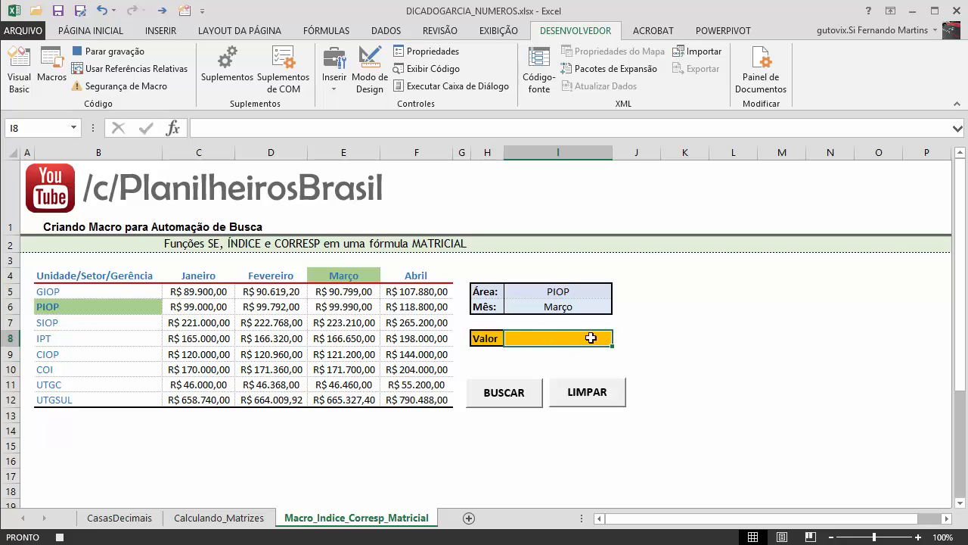
pyautogui.click(650, 328)
# - Begin the Valor formula in I8 with SE, testing I5:I6="" and returning "" when true
pyautogui.click(534, 336)
pyautogui.write('=se')
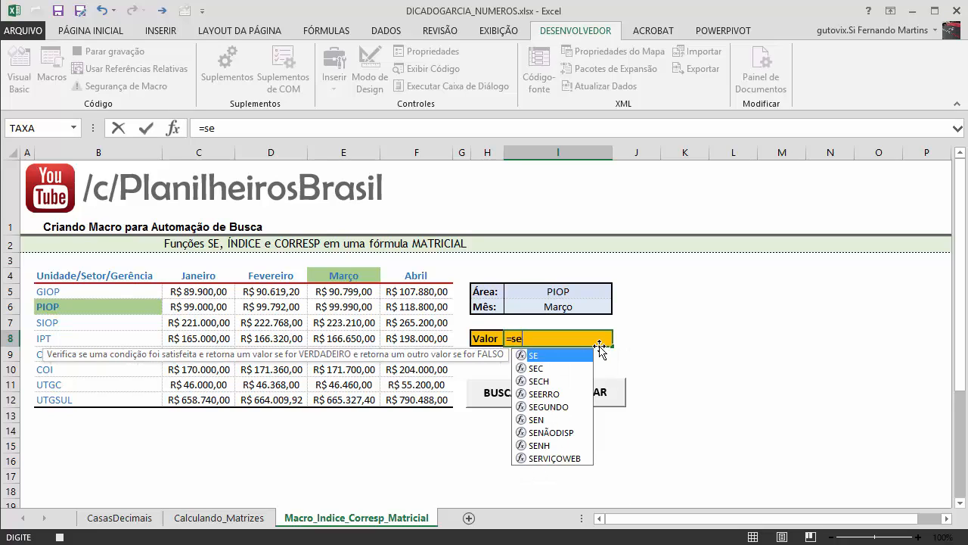
pyautogui.press('Tab')
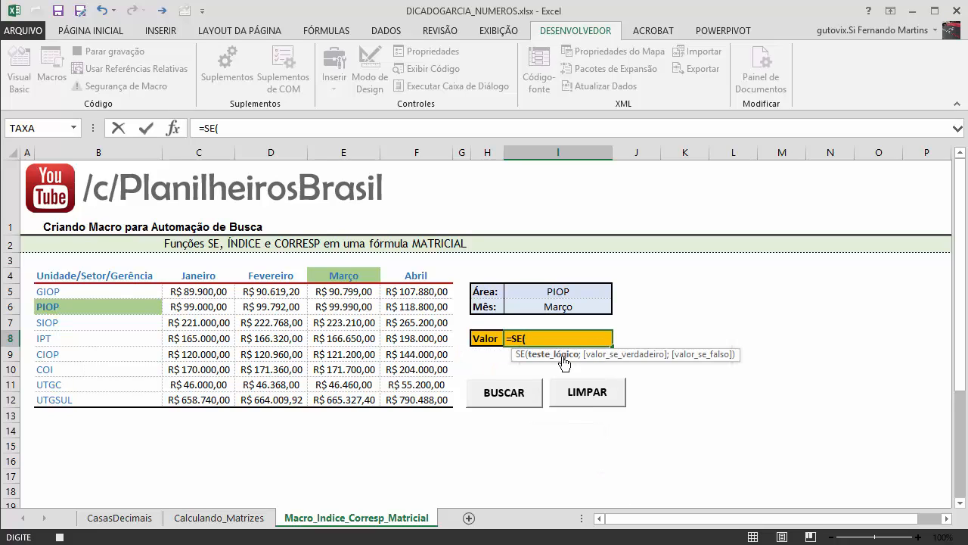
pyautogui.click(559, 296)
pyautogui.moveTo(558, 296); pyautogui.dragTo(558, 307)
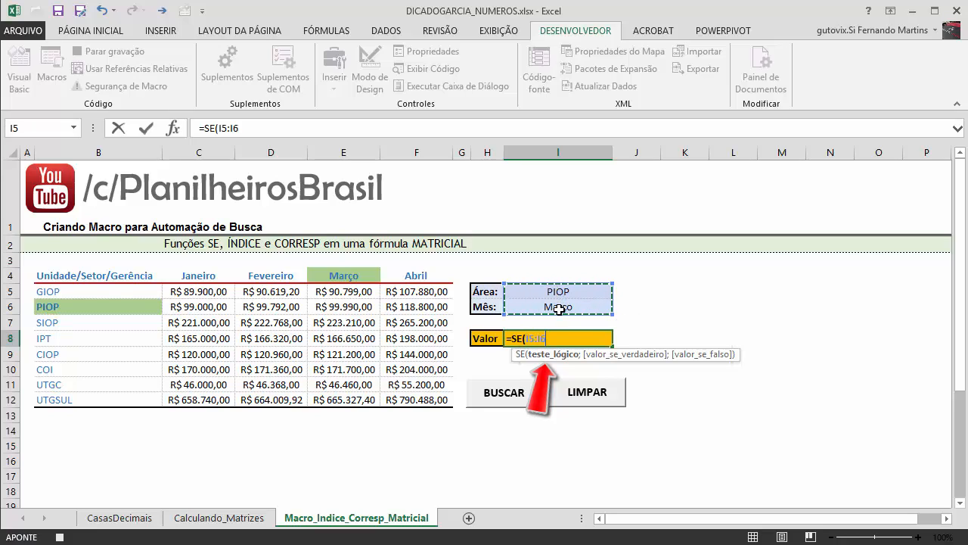
pyautogui.write('=')
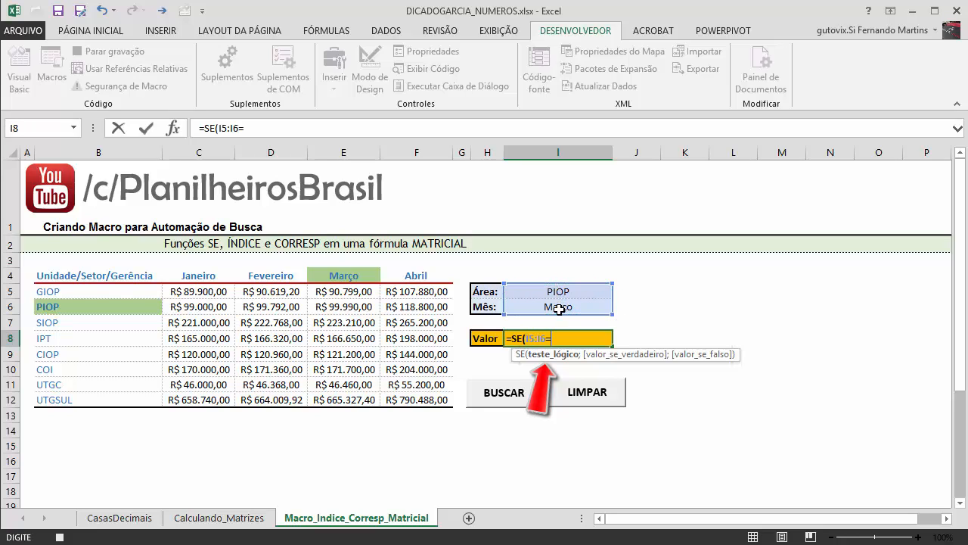
pyautogui.write('""')
pyautogui.write(';')
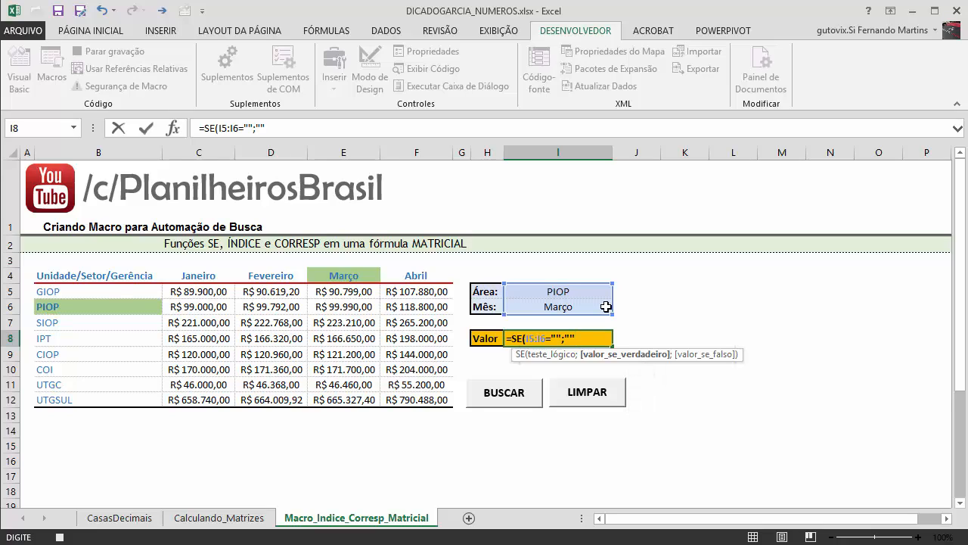
pyautogui.write(';')
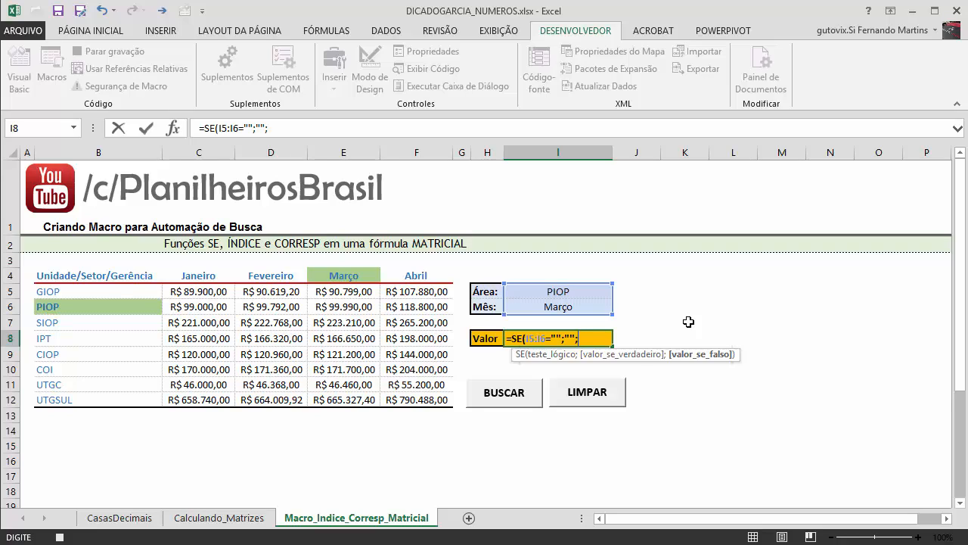
# - Add ÍNDICE as the SE function's false value, with the whole table B4:F12 as its matriz
pyautogui.write('i')
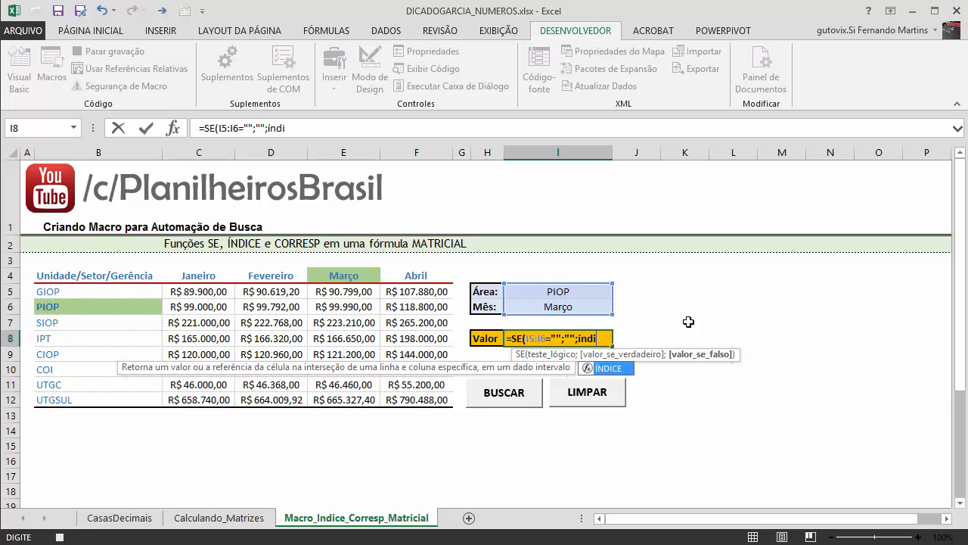
pyautogui.write('ndi')
pyautogui.press('Tab')
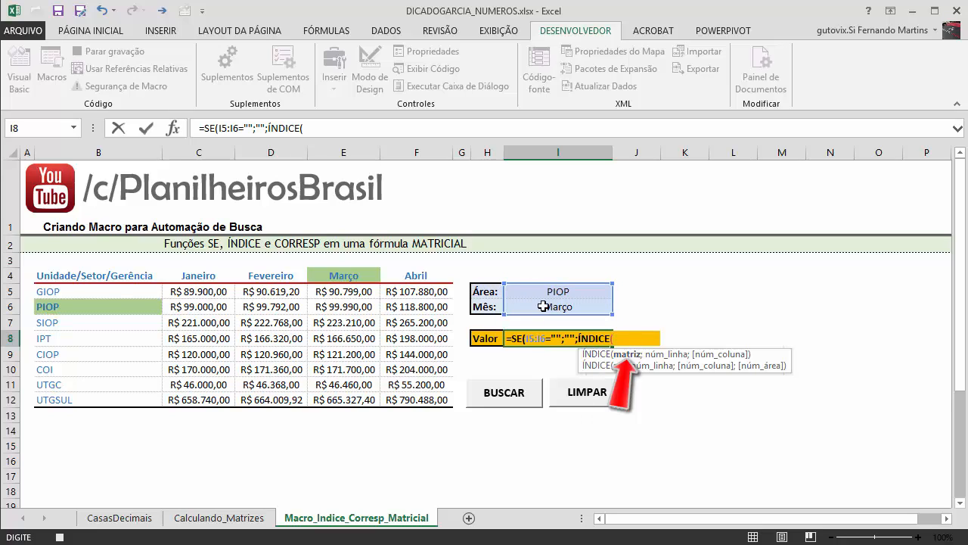
pyautogui.moveTo(65, 274); pyautogui.dragTo(417, 393)
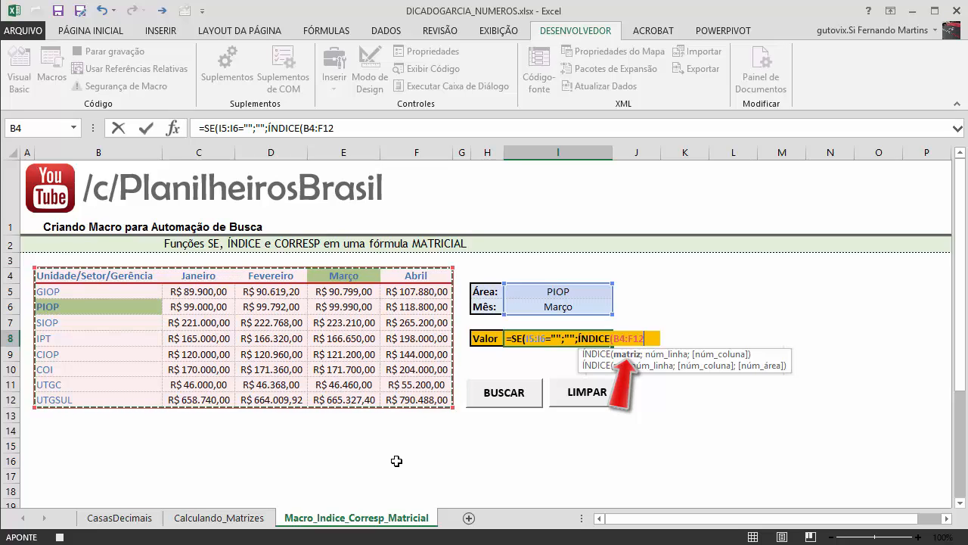
pyautogui.write(';')
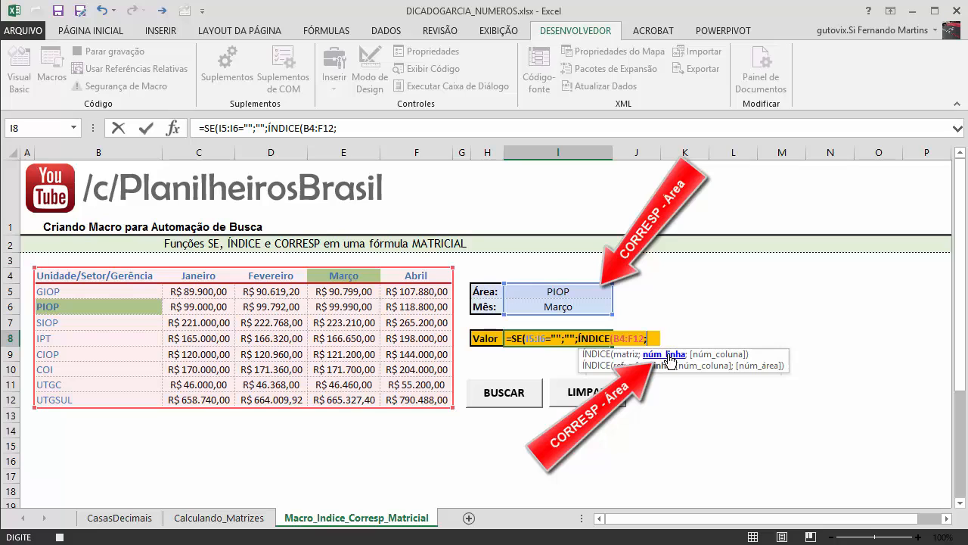
# - Nest CORRESP as ÍNDICE's núm_linha, looking up the Área cell I5 in B4:B12 with exact match 0
pyautogui.write('coo')
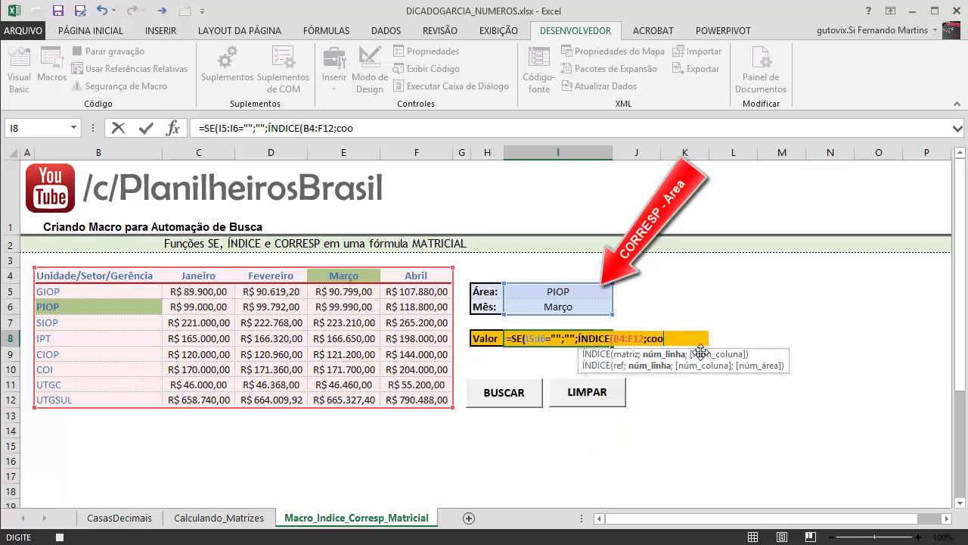
pyautogui.press('BackSpace')
pyautogui.write('rr')
pyautogui.press('Down')
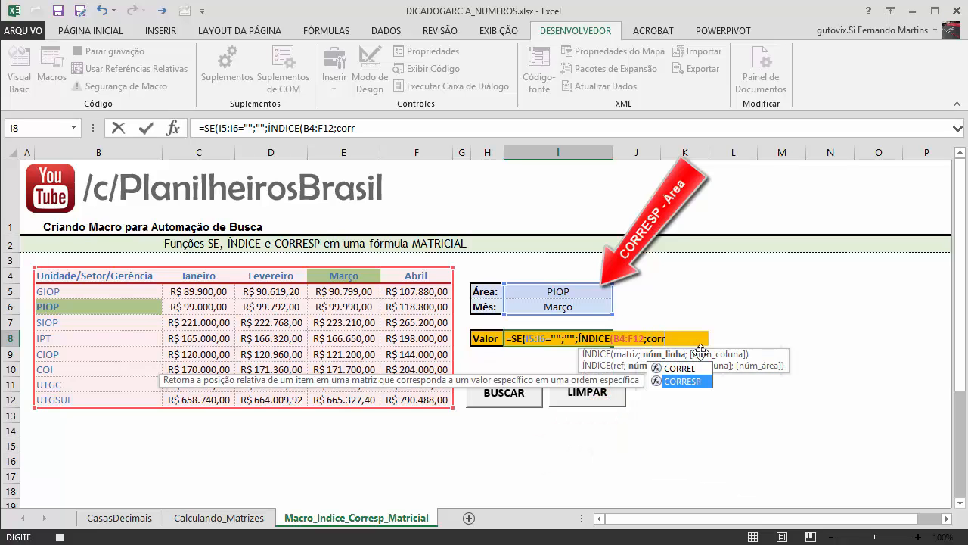
pyautogui.press('Tab')
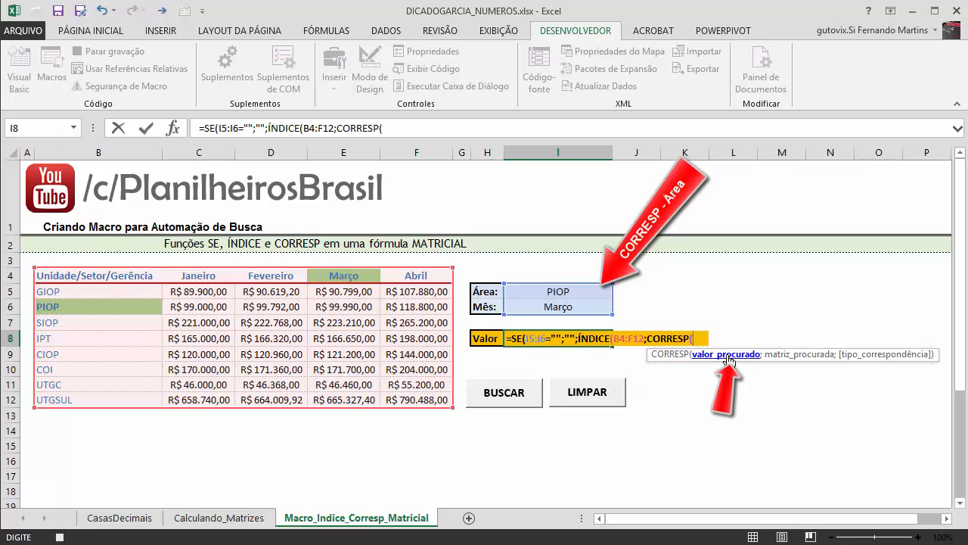
pyautogui.click(554, 290)
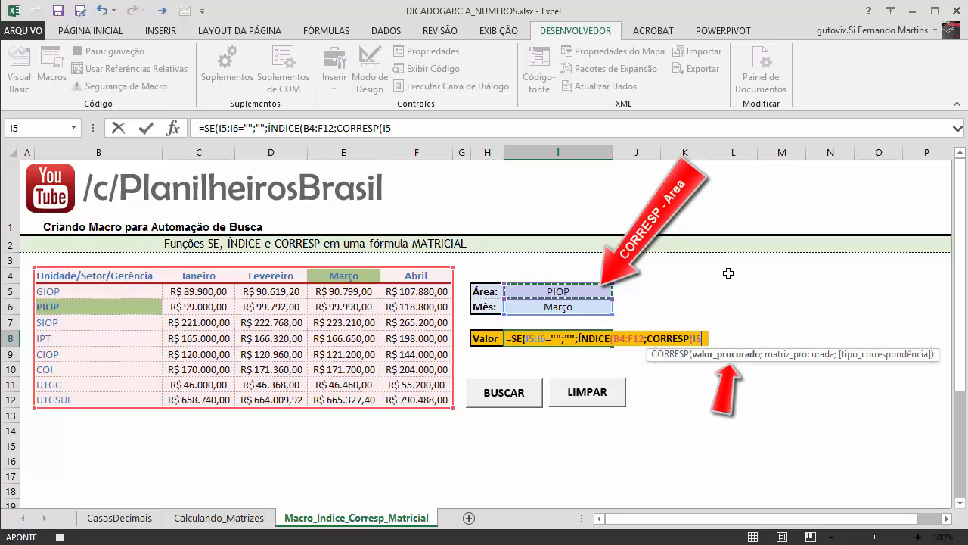
pyautogui.write(';')
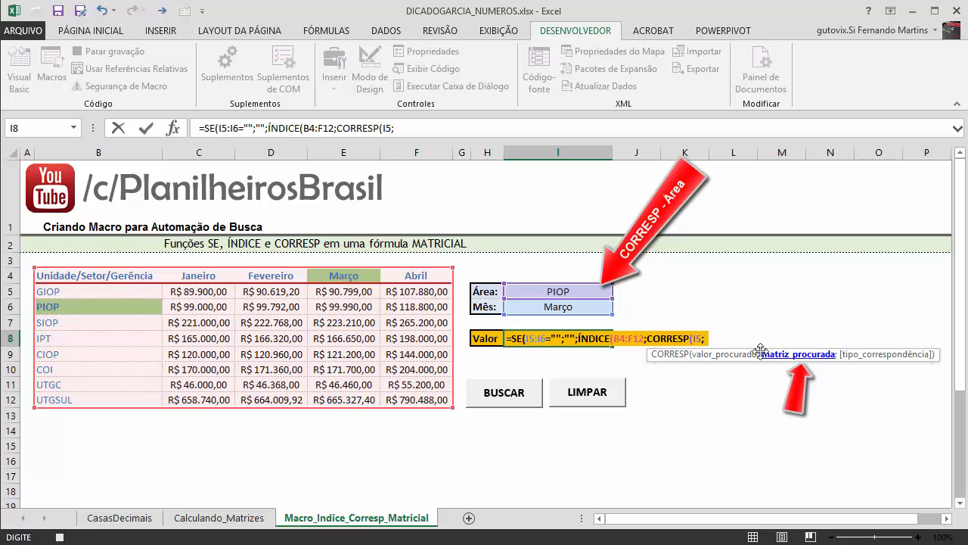
pyautogui.moveTo(58, 275); pyautogui.dragTo(49, 400)
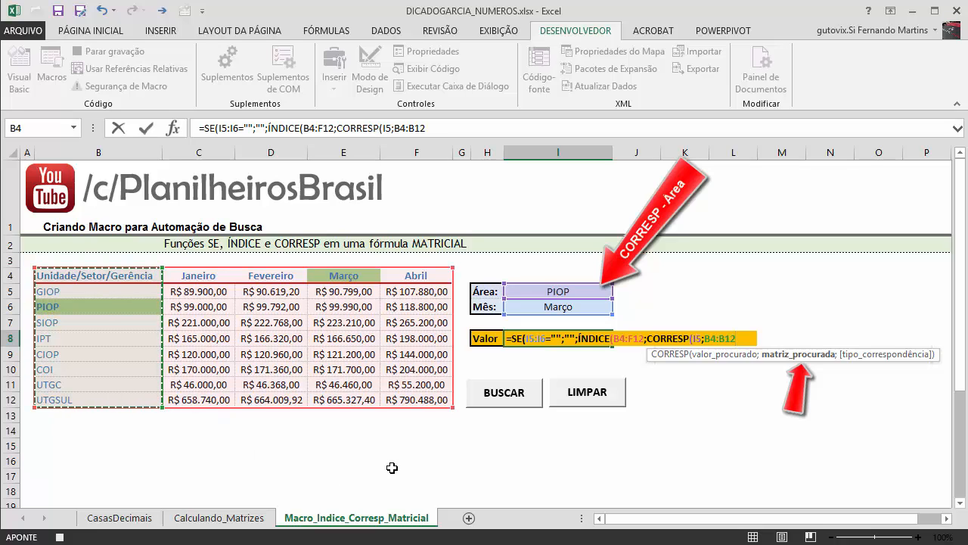
pyautogui.write(';')
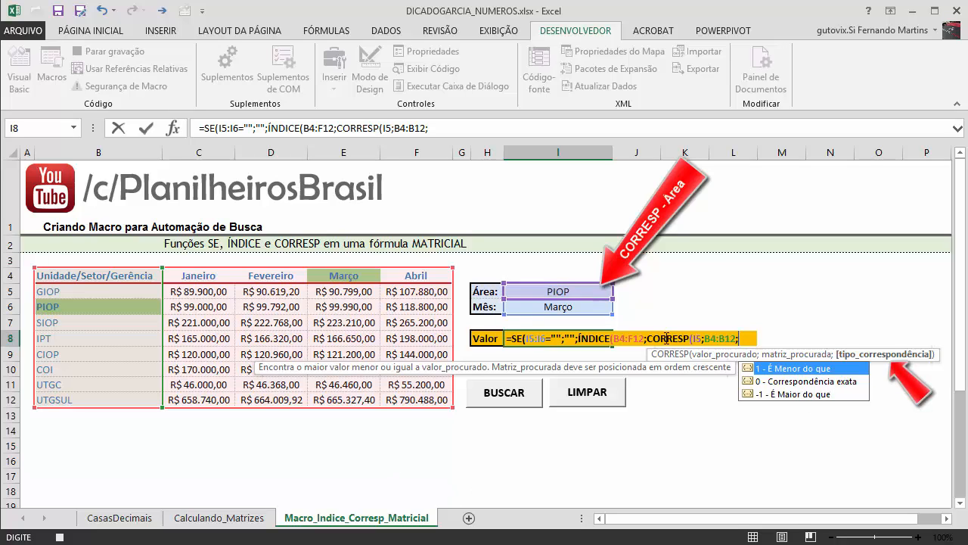
pyautogui.click(799, 382)
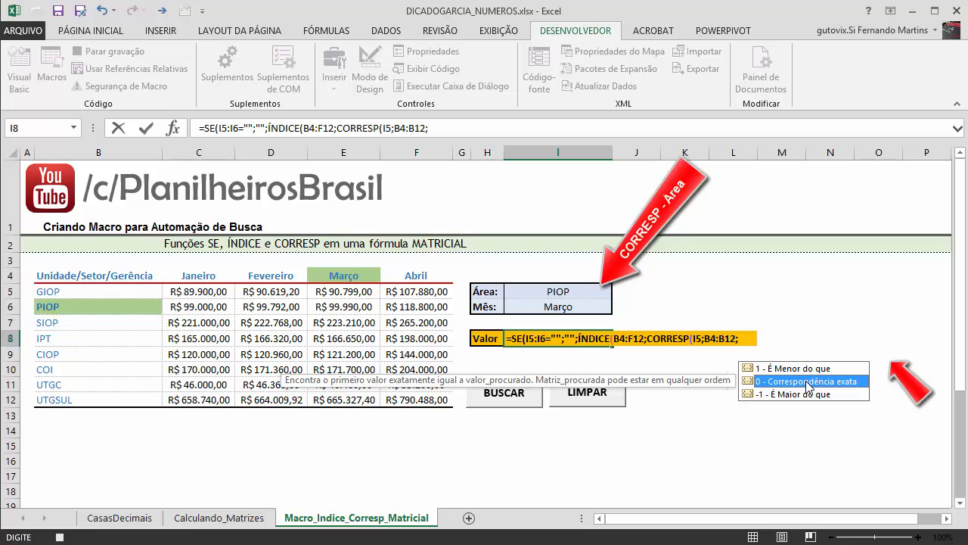
pyautogui.doubleClick(773, 382)
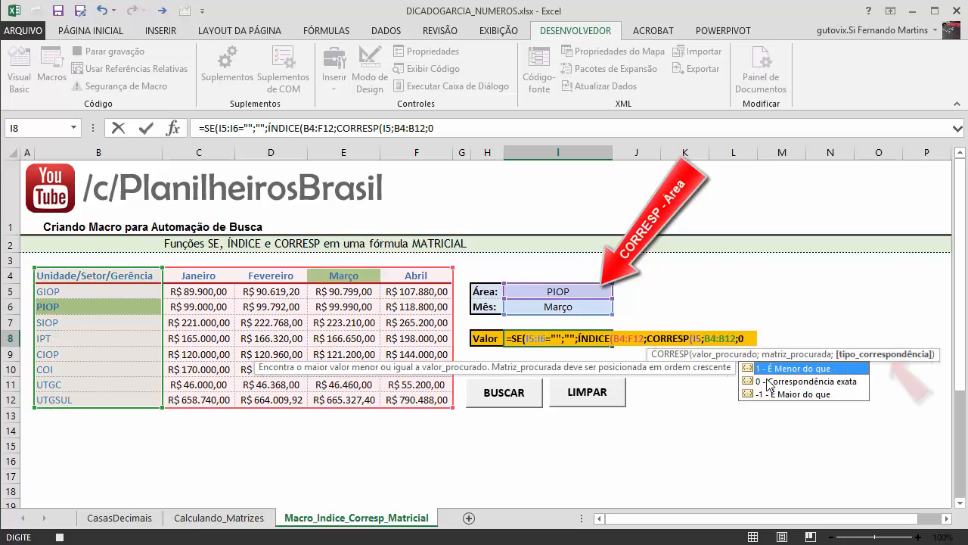
pyautogui.write(')')
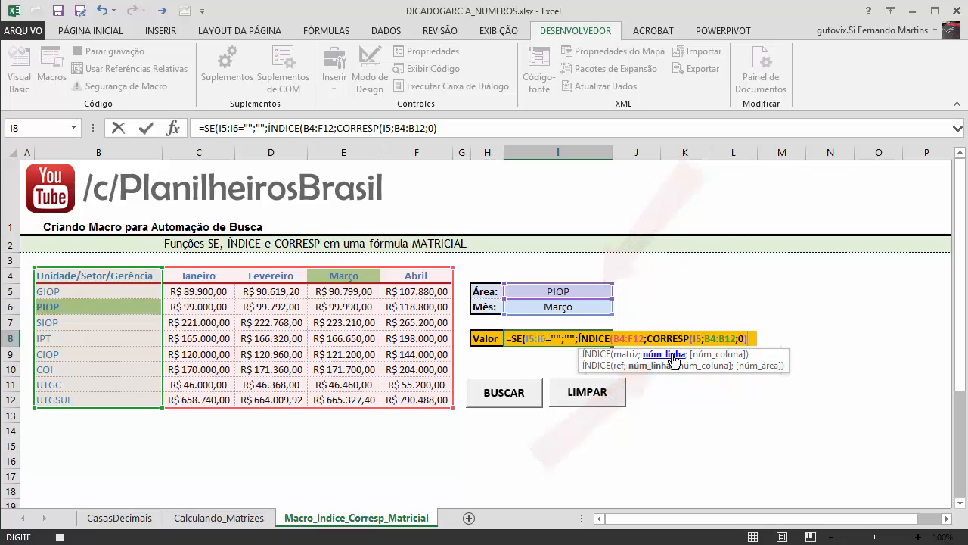
# - Nest a second CORRESP as ÍNDICE's núm_coluna, looking up the Mês cell I6 in B4:F4 with exact match 0
pyautogui.write(';')
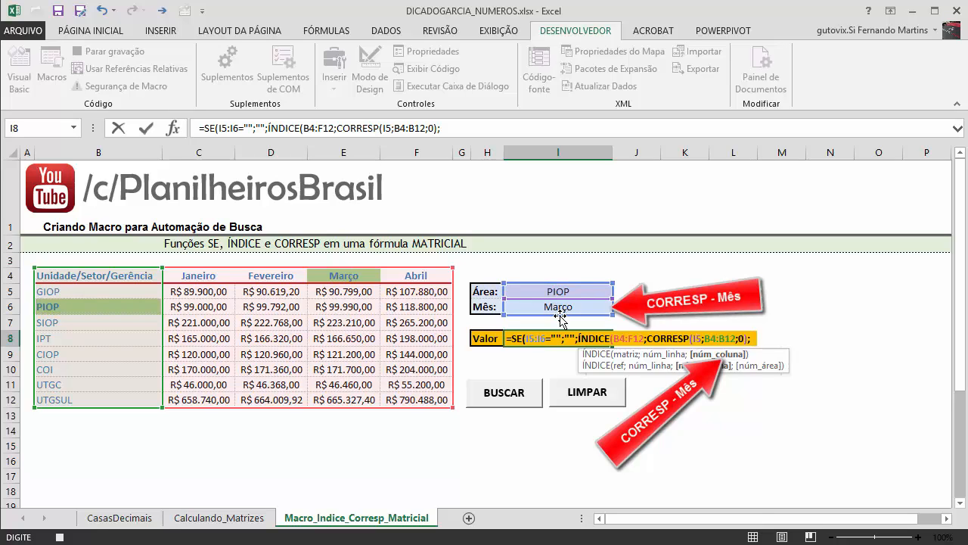
pyautogui.write('corres')
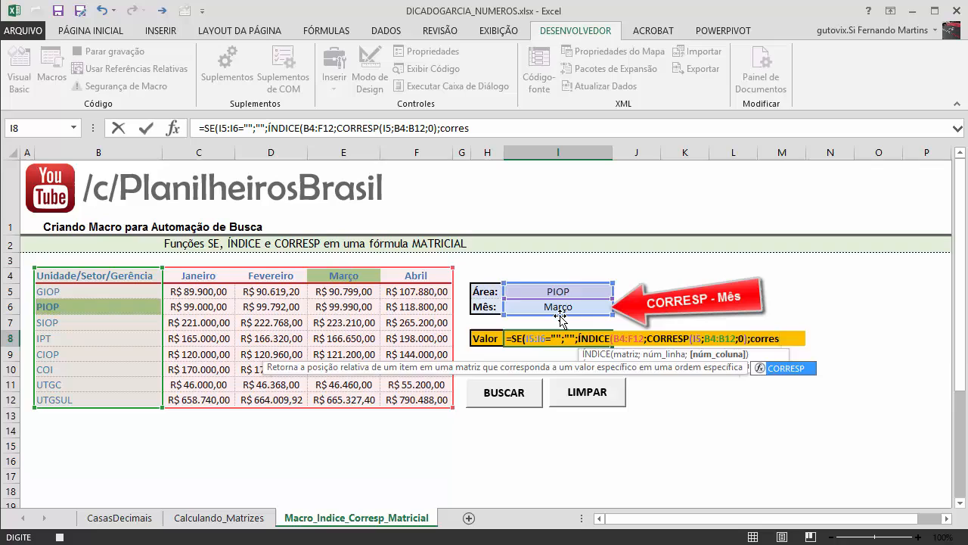
pyautogui.press('Tab')
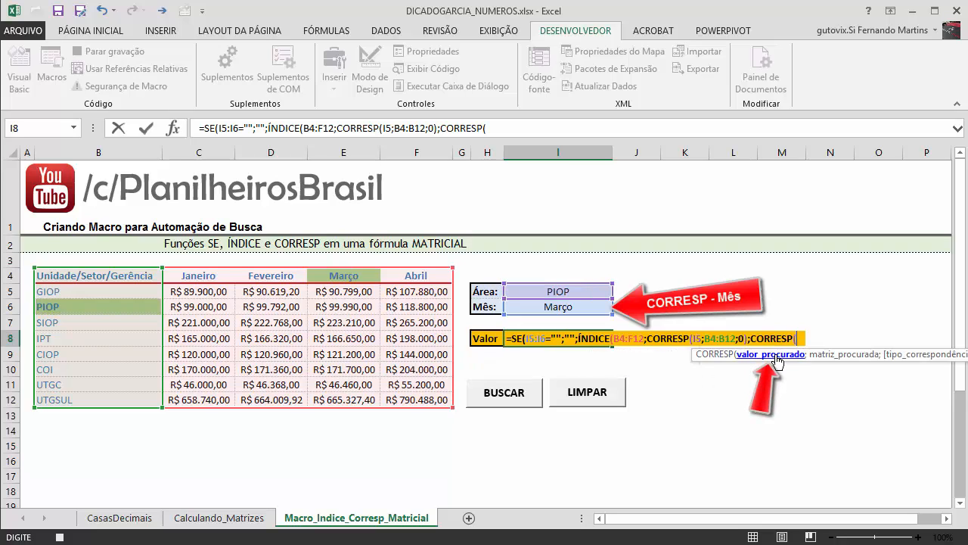
pyautogui.click(547, 307)
pyautogui.write(';')
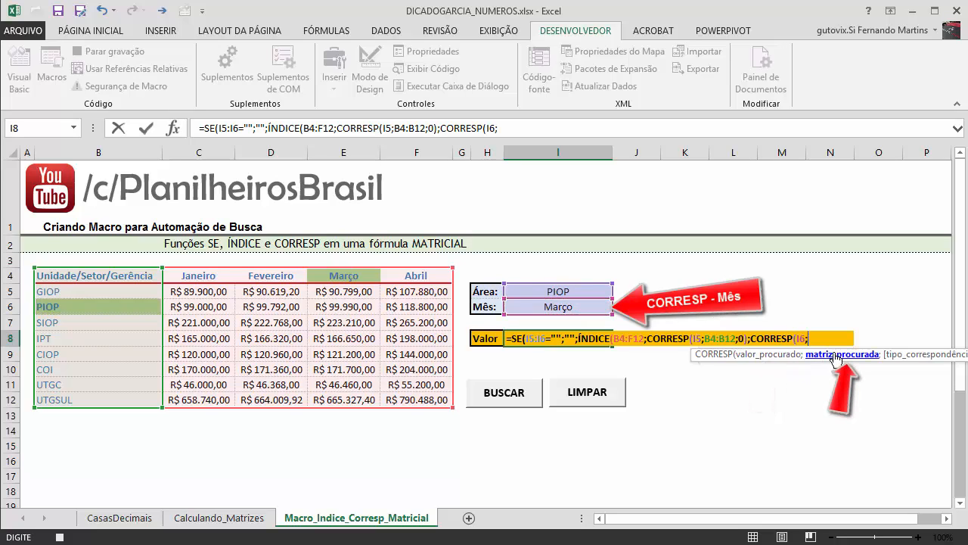
pyautogui.moveTo(141, 279); pyautogui.dragTo(410, 274)
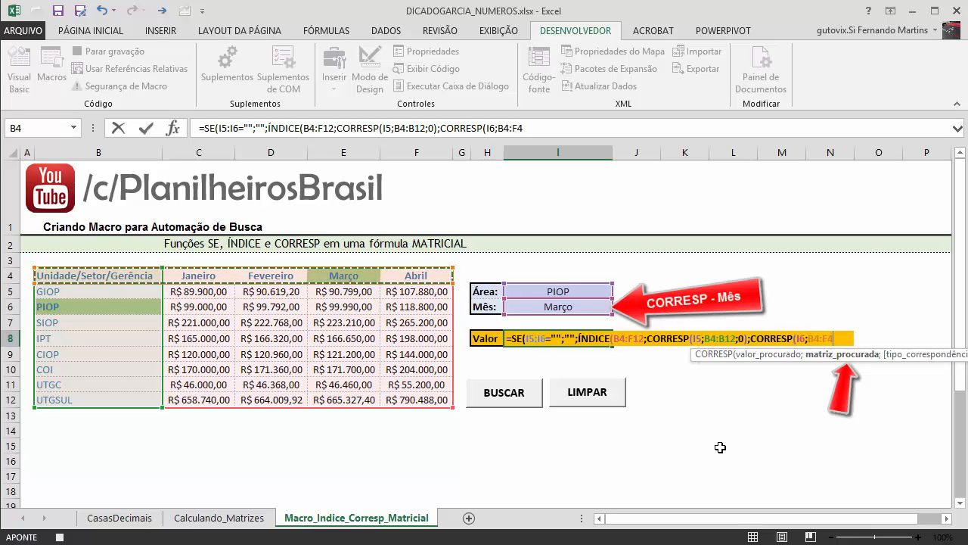
pyautogui.write(';')
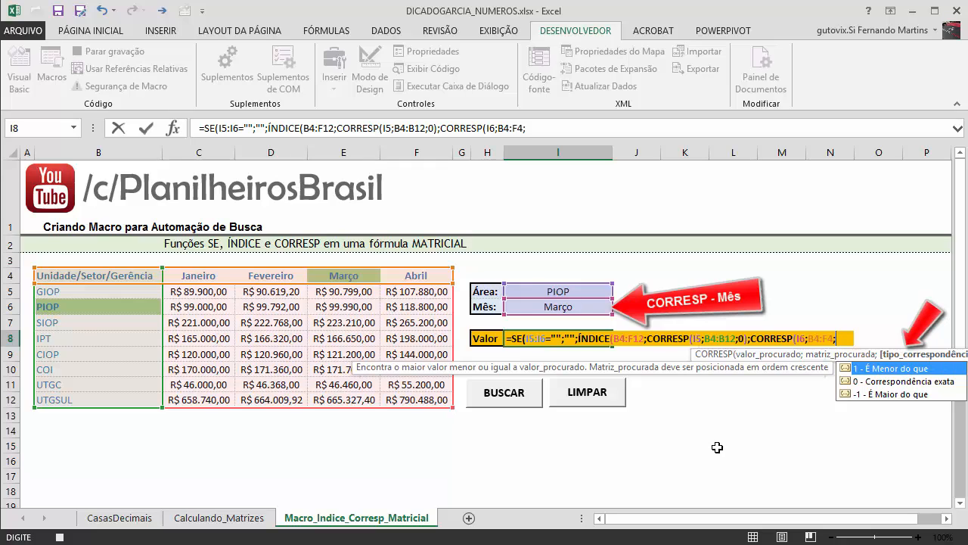
pyautogui.write('0)')
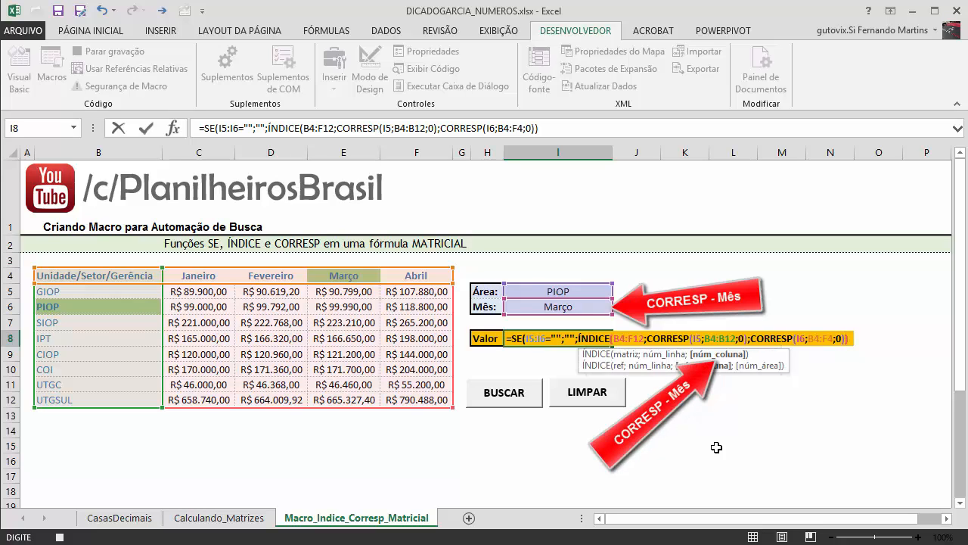
# - Close the ÍNDICE and SE functions, enter the formula in I8 as an array formula, and stop recording the macro
pyautogui.write(')')
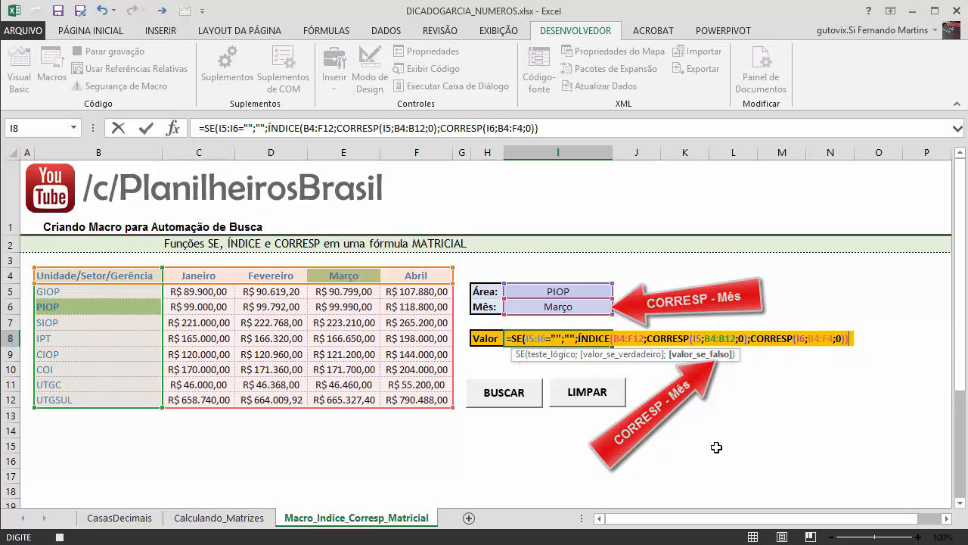
pyautogui.write(')')
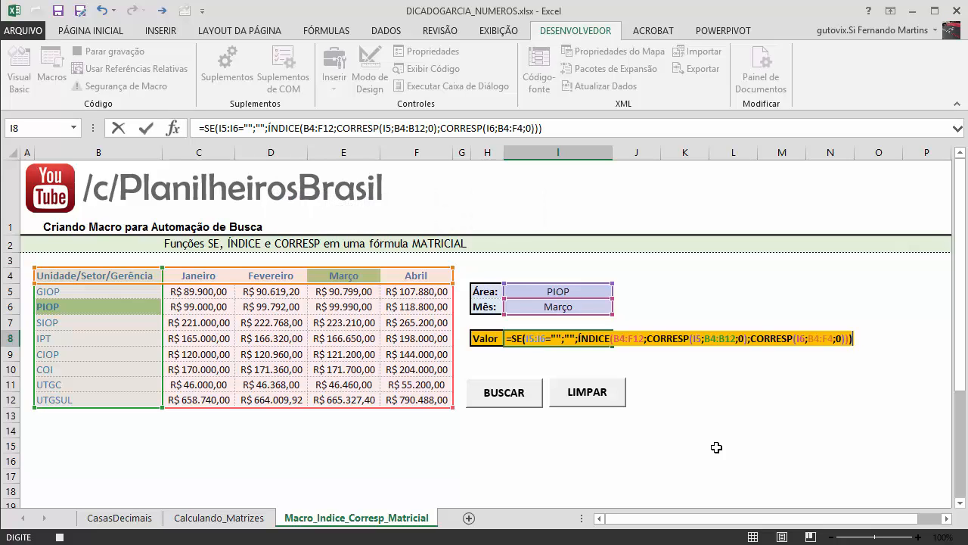
pyautogui.hotkey('ctrl', 'shift', 'Return')
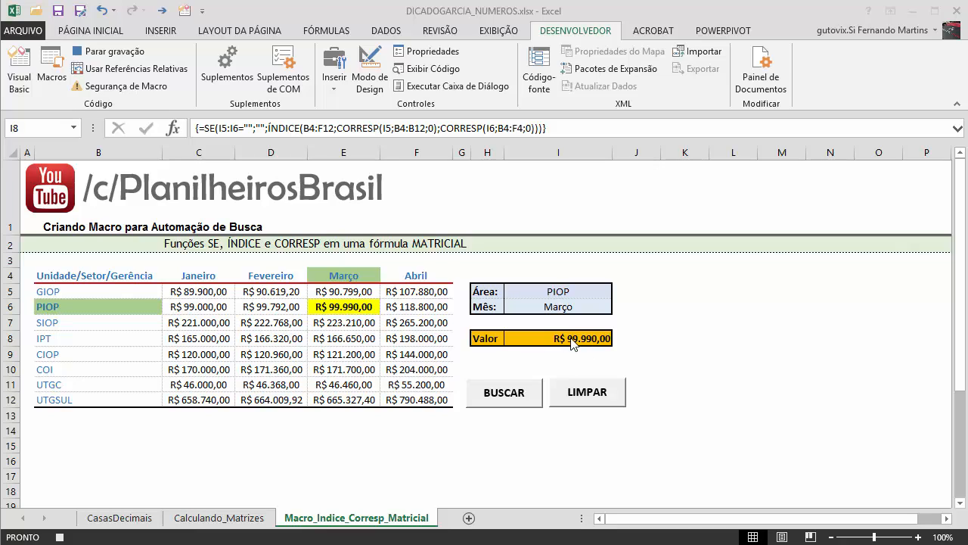
pyautogui.click(105, 52)
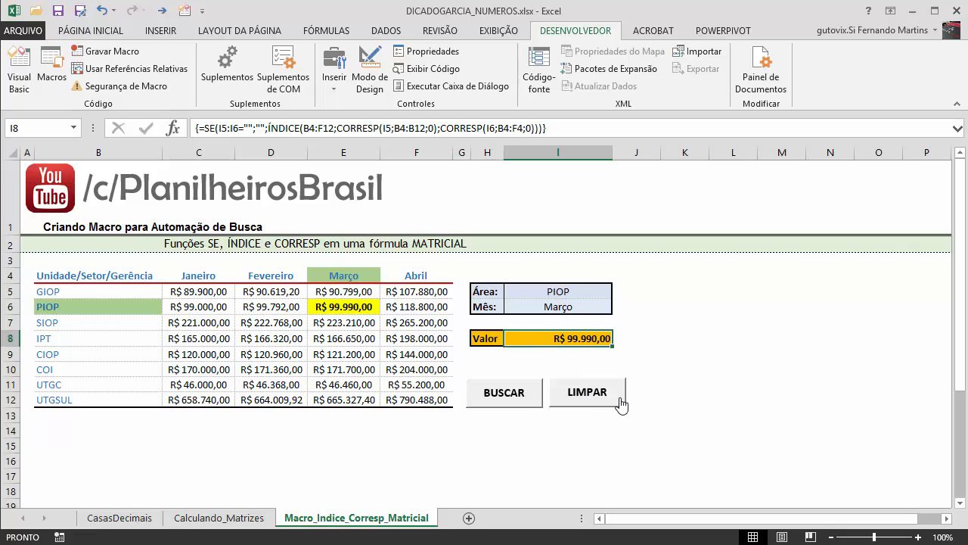
# - Record a macro named Limpando that clears I5:I8 and selects the Área cell I5
pyautogui.click(101, 53)
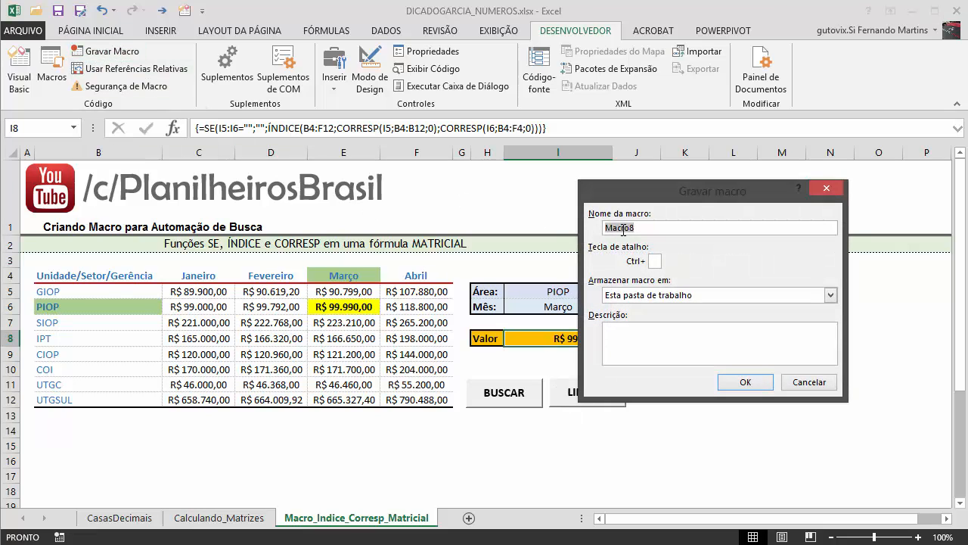
pyautogui.write('Limpando')
pyautogui.click(741, 383)
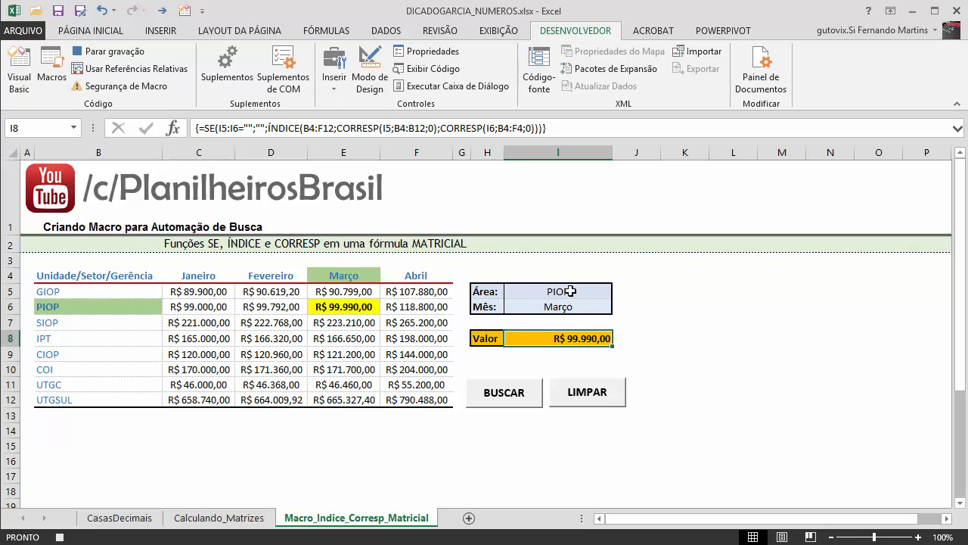
pyautogui.moveTo(570, 290); pyautogui.dragTo(567, 340)
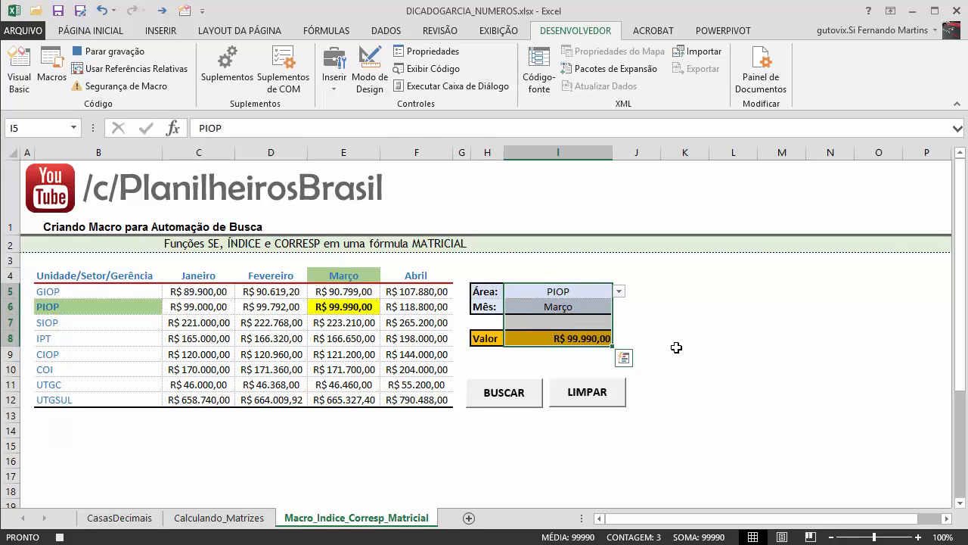
pyautogui.press('Delete')
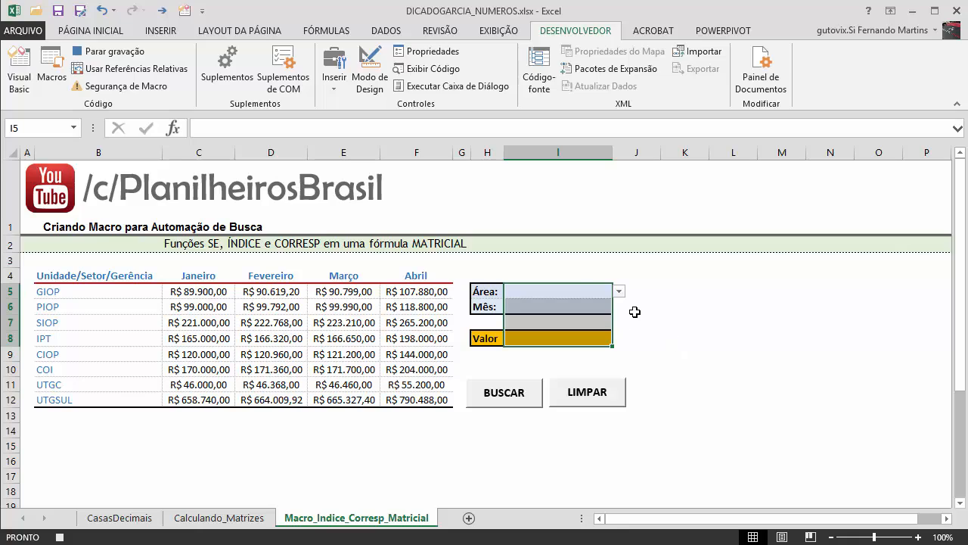
pyautogui.click(562, 288)
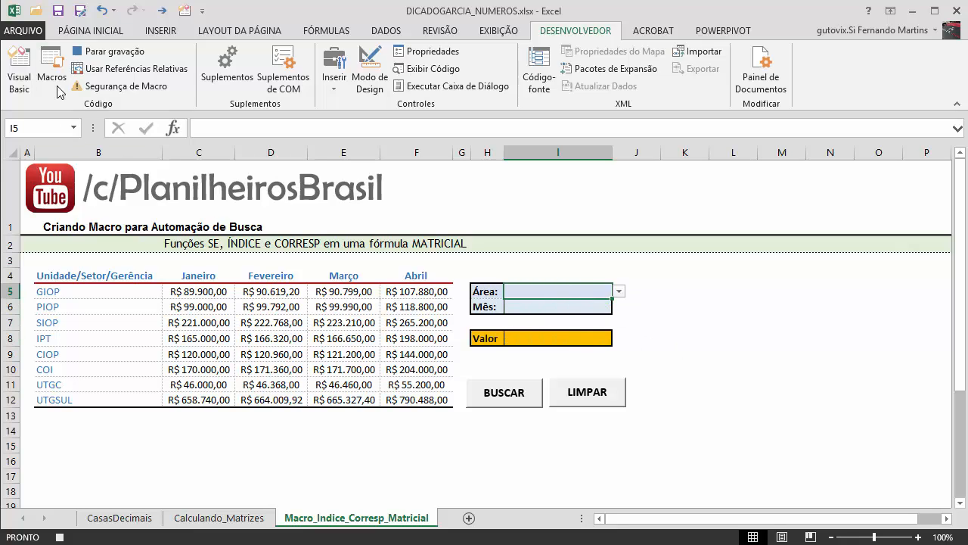
pyautogui.click(83, 51)
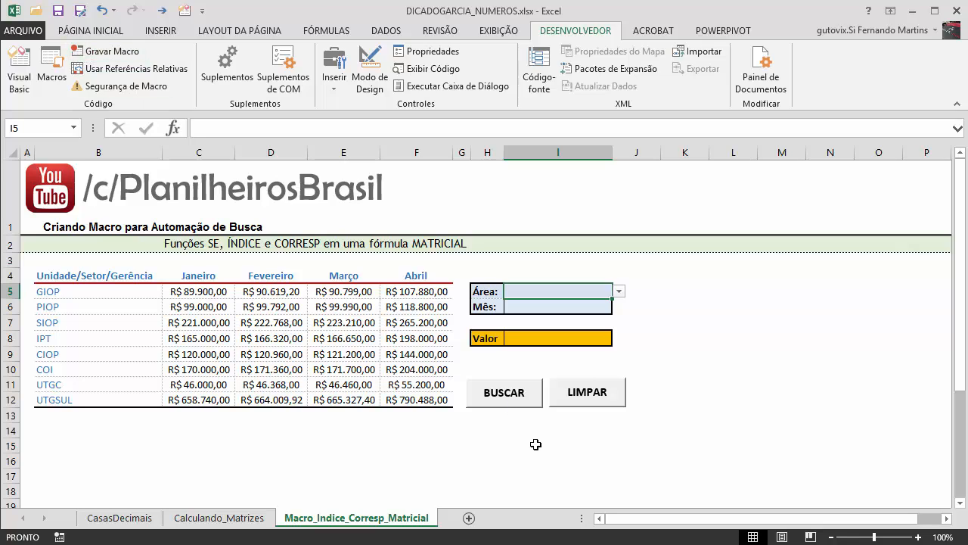
# - Check the workbook's macro list for the Calculando and Limpando macros, and close it without running either
pyautogui.click(707, 356)
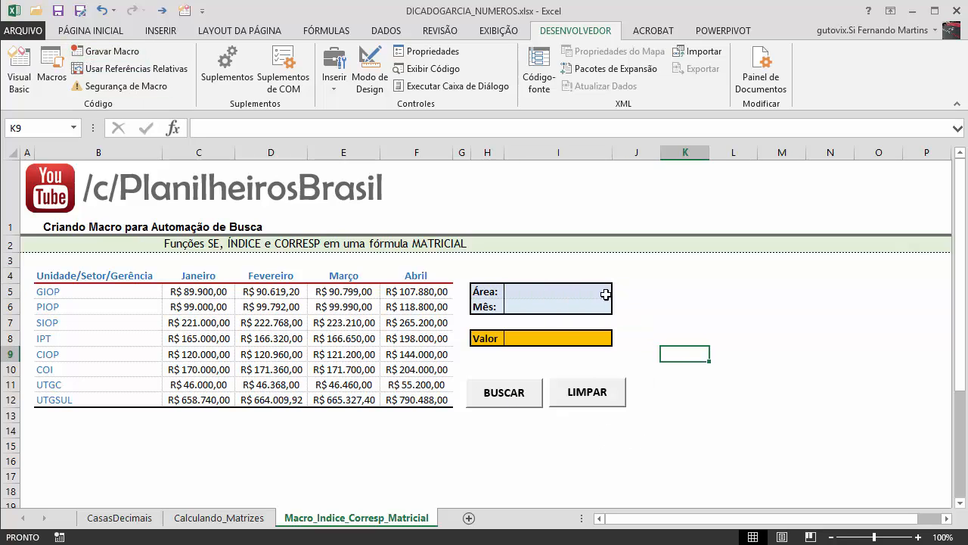
pyautogui.click(544, 275)
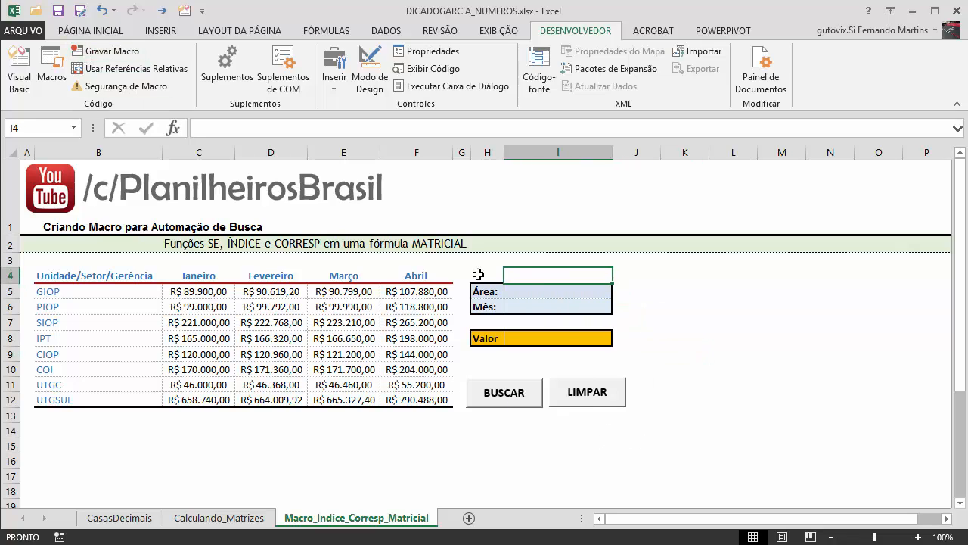
pyautogui.click(51, 72)
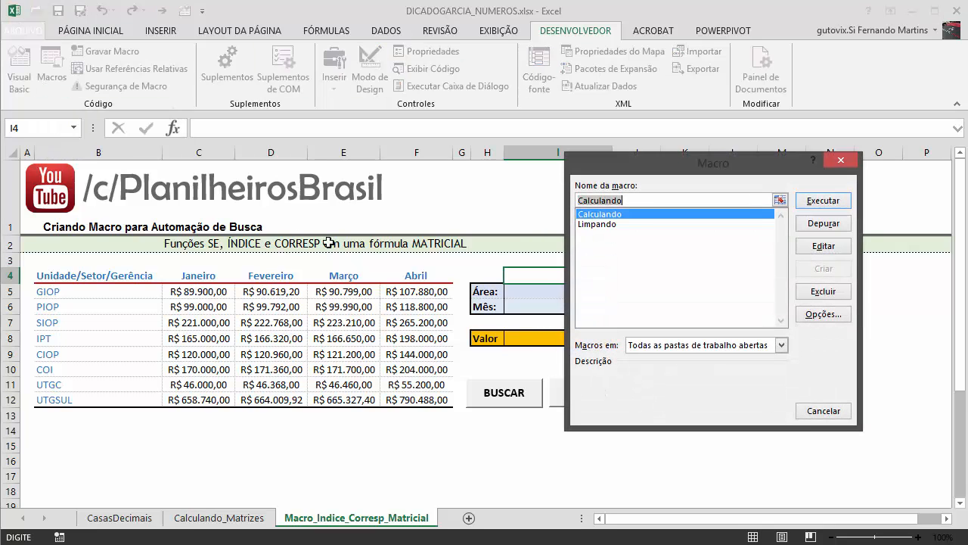
pyautogui.click(608, 214)
pyautogui.click(611, 225)
pyautogui.click(613, 215)
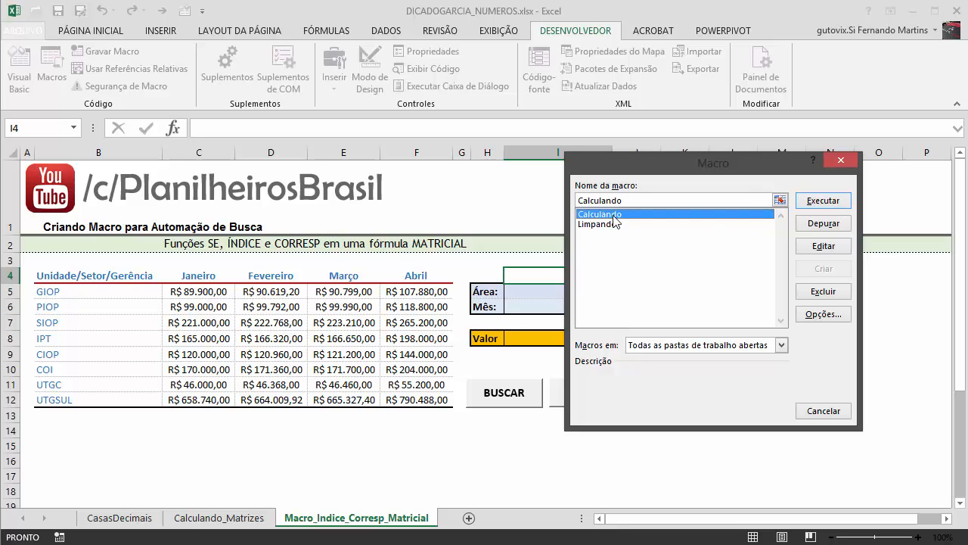
pyautogui.click(834, 162)
pyautogui.click(670, 368)
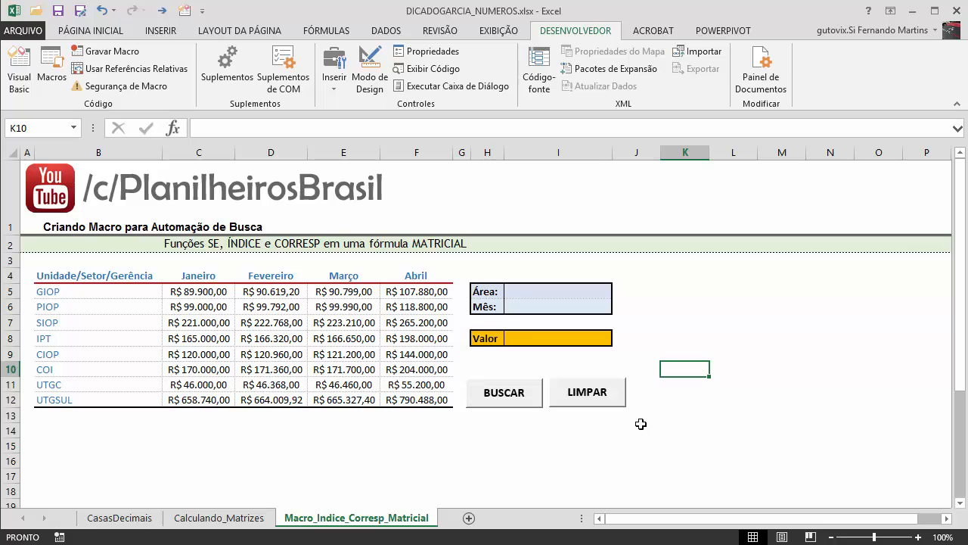
# - Assign the Calculando macro to the BUSCAR button
pyautogui.rightClick(486, 395)
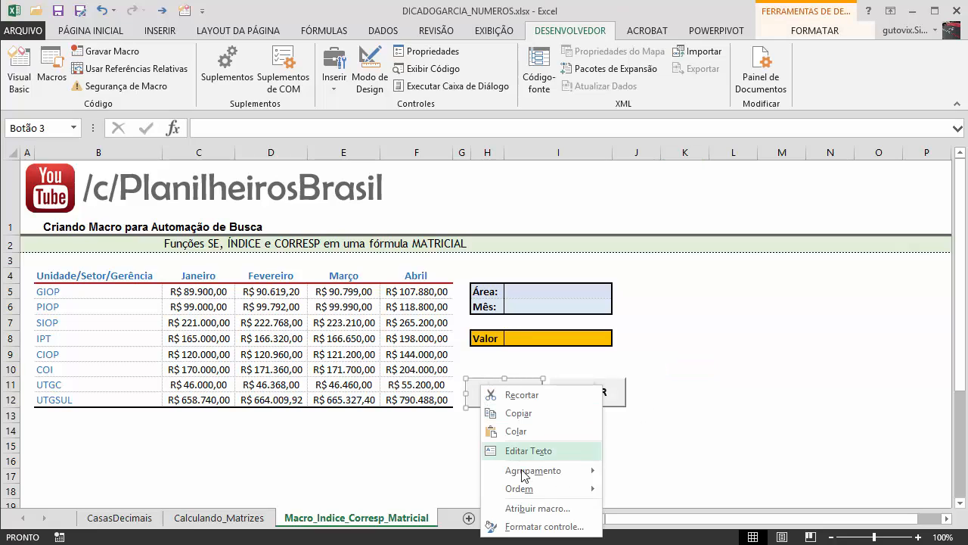
pyautogui.click(533, 508)
pyautogui.moveTo(461, 379); pyautogui.dragTo(275, 169)
pyautogui.click(277, 209)
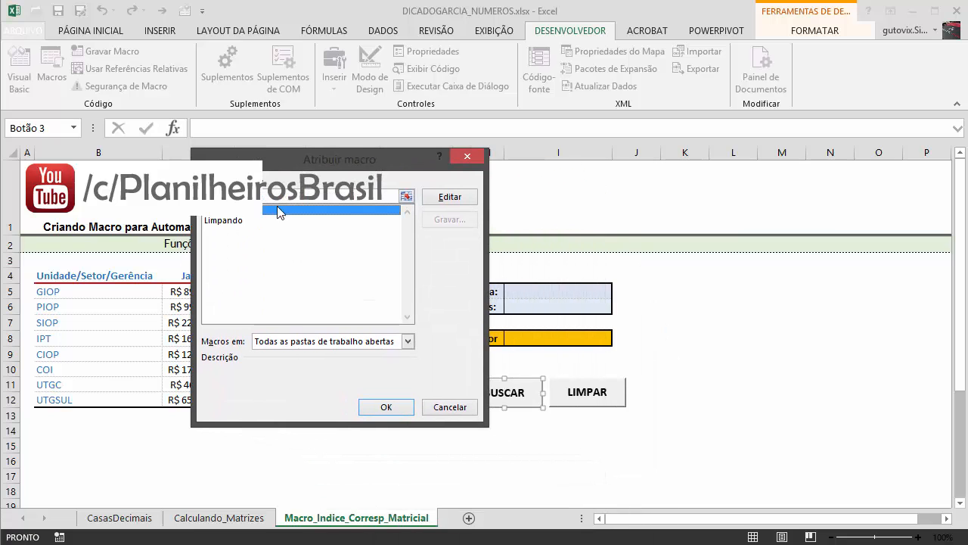
pyautogui.click(406, 414)
# - Assign the Limpando macro to the LIMPAR button and deselect the button
pyautogui.rightClick(606, 391)
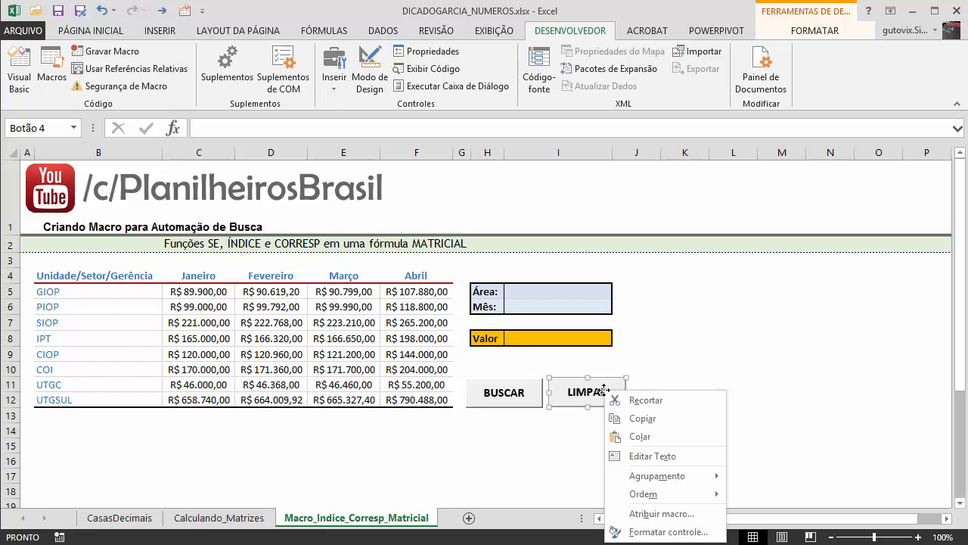
pyautogui.click(649, 522)
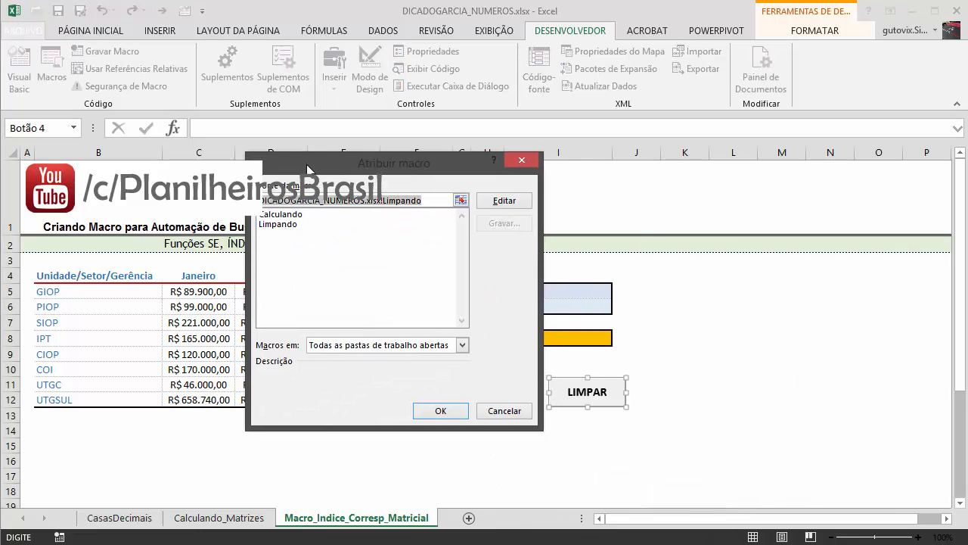
pyautogui.click(440, 411)
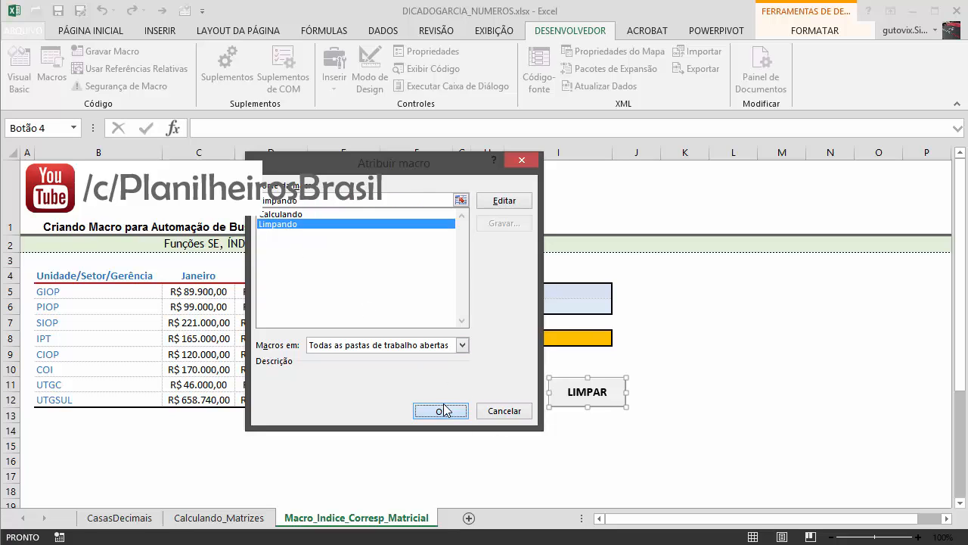
pyautogui.click(697, 408)
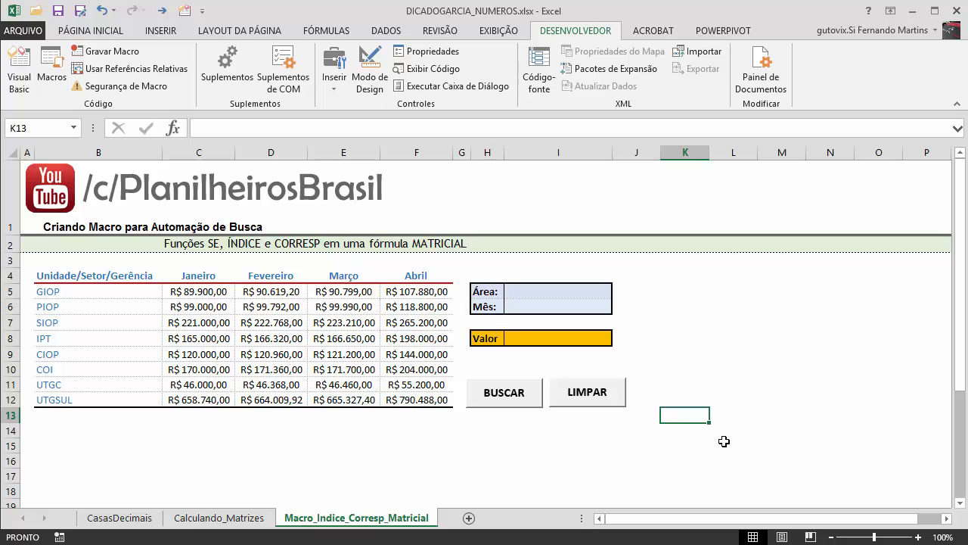
# - Choose COI as the Área and Fevereiro as the Mês, and run the search with the BUSCAR button
pyautogui.click(571, 293)
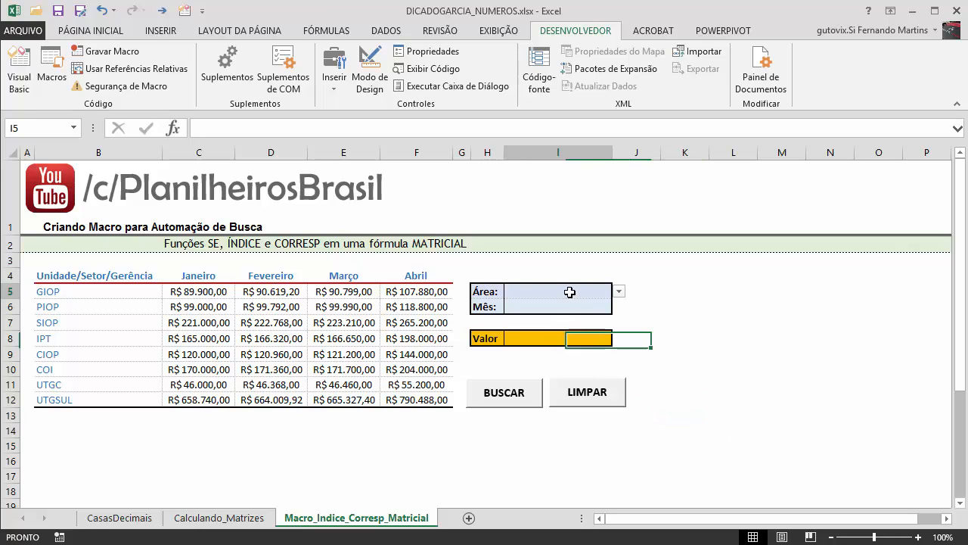
pyautogui.click(618, 291)
pyautogui.click(572, 353)
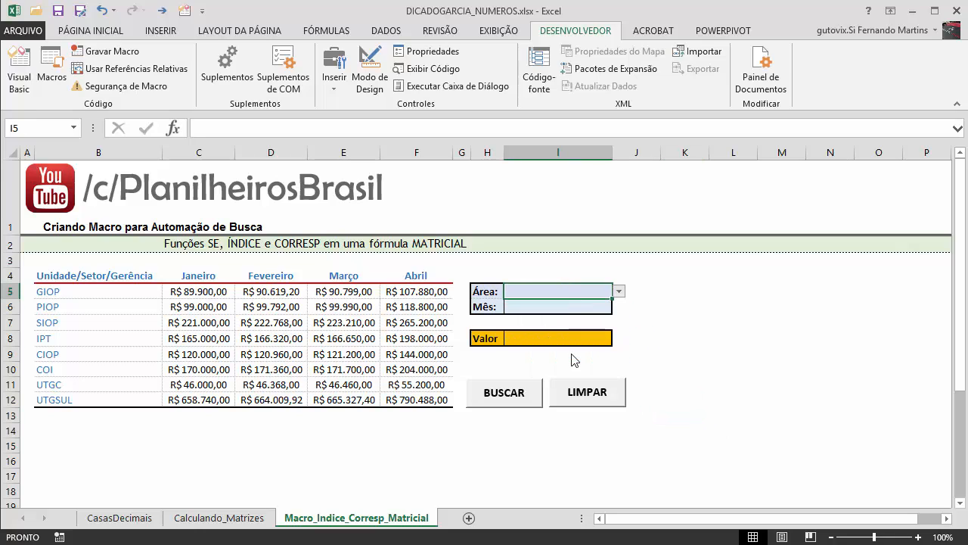
pyautogui.click(561, 304)
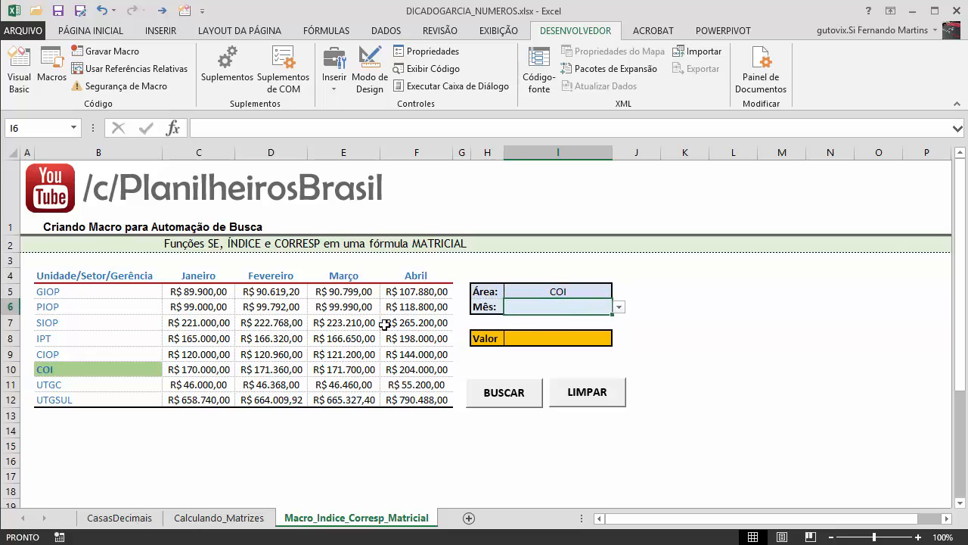
pyautogui.click(619, 308)
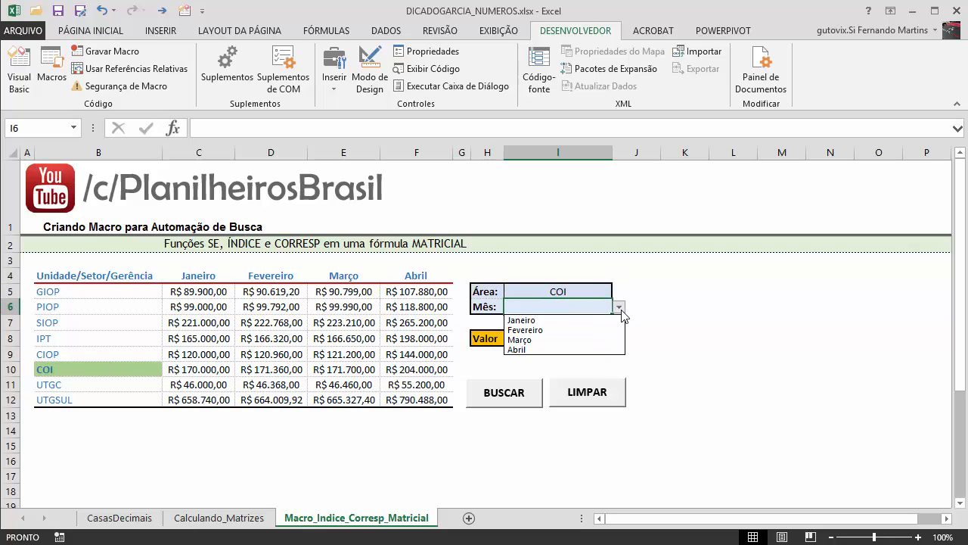
pyautogui.click(558, 339)
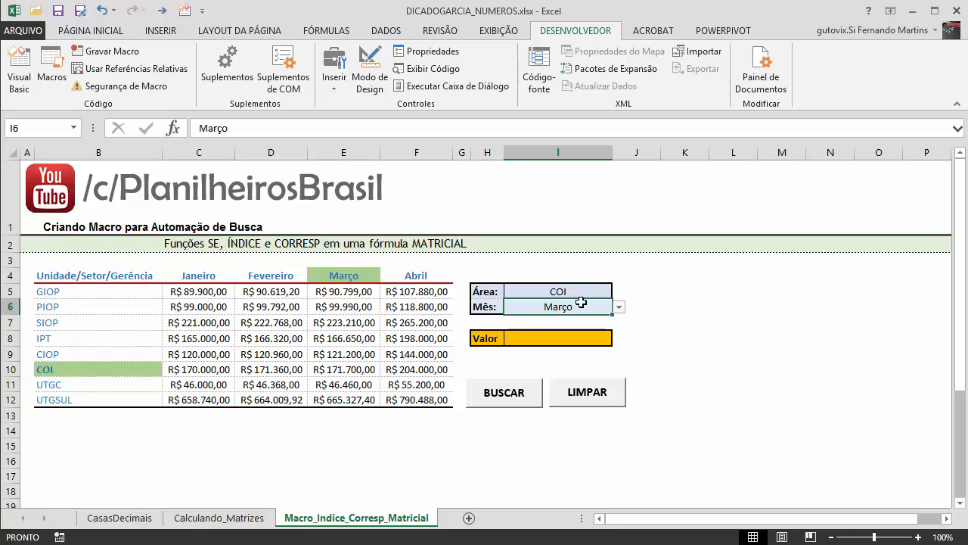
pyautogui.click(619, 308)
pyautogui.click(564, 330)
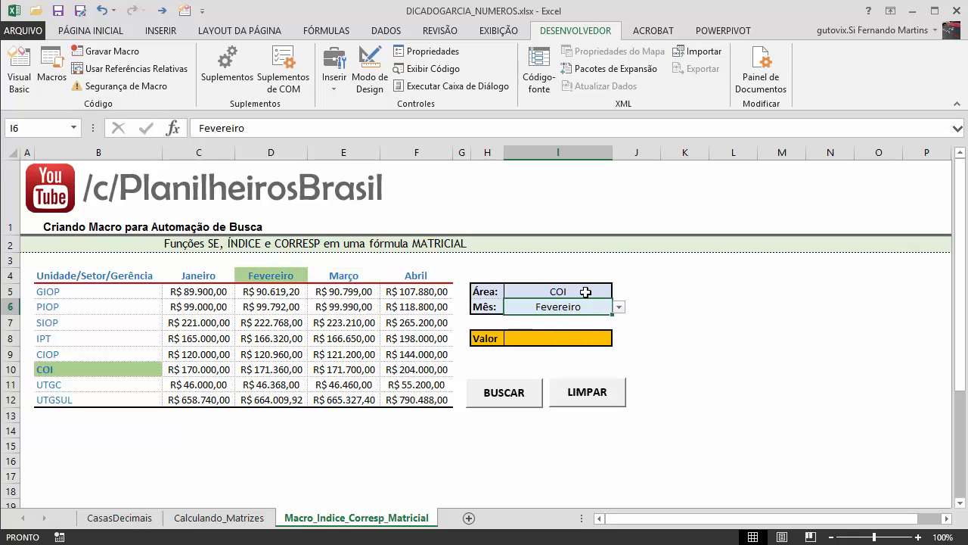
pyautogui.click(537, 338)
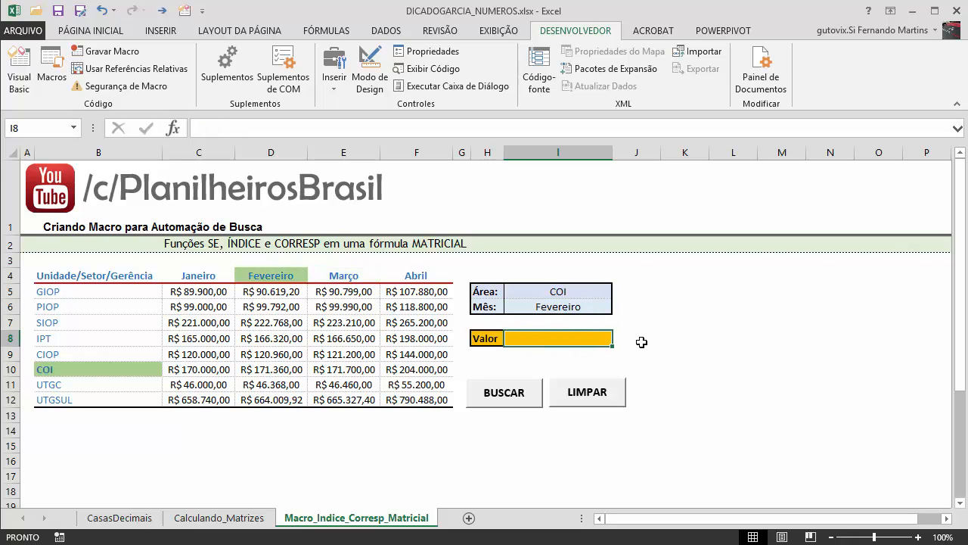
pyautogui.click(502, 395)
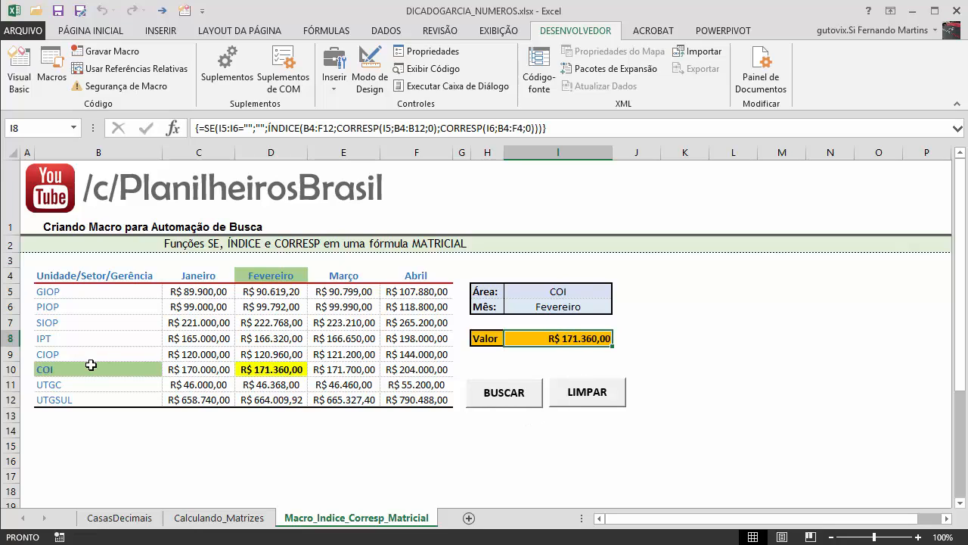
# - Change the Área in I5 to SIOP and the Mês in I6 to Abril
pyautogui.click(581, 294)
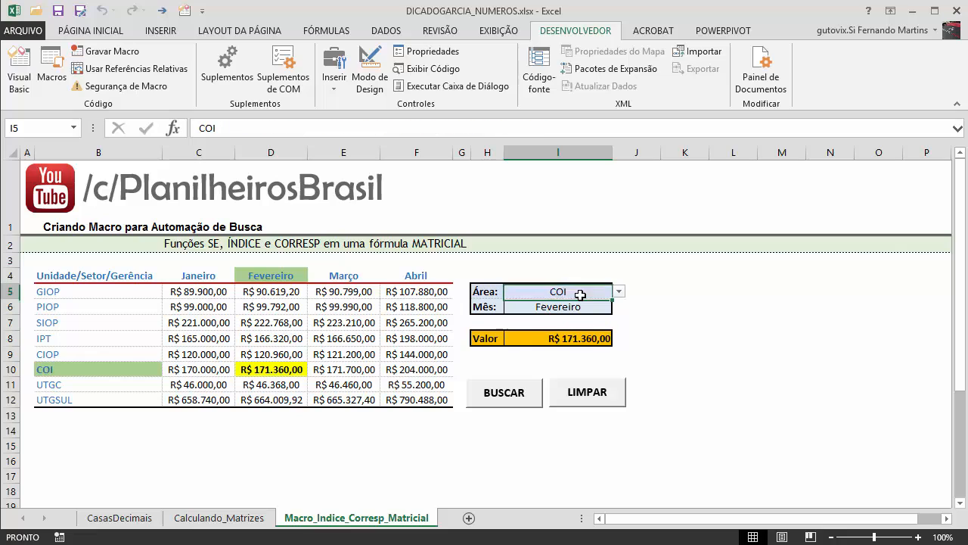
pyautogui.click(619, 292)
pyautogui.click(570, 326)
pyautogui.click(602, 307)
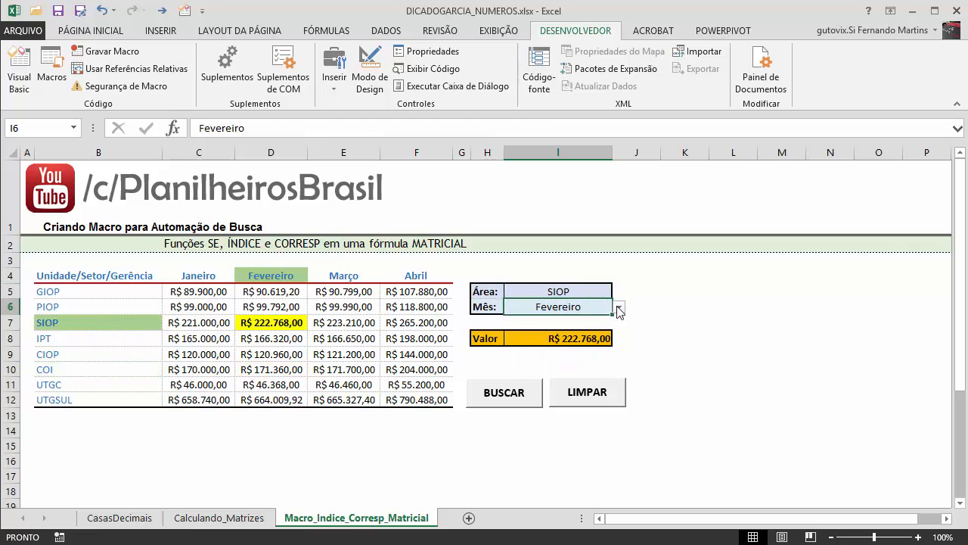
pyautogui.click(618, 307)
pyautogui.click(579, 351)
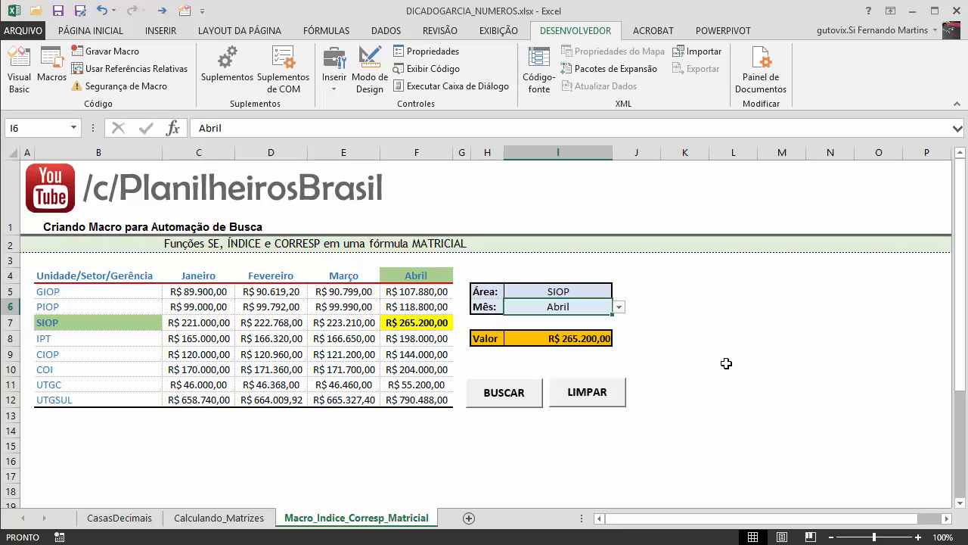
# - Clear the Área, Mês and Valor cells with the LIMPAR button
pyautogui.hotkey('alt', 'F11')
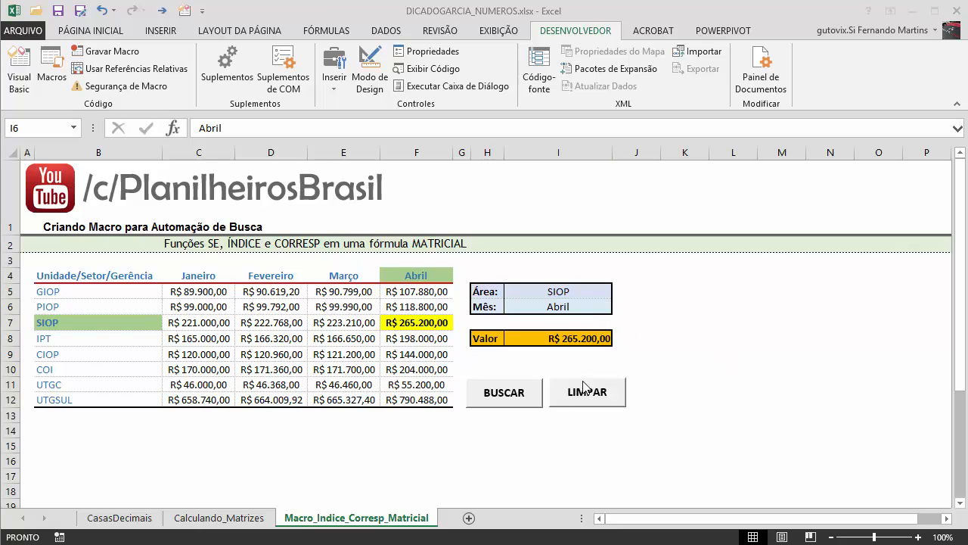
pyautogui.click(351, 14)
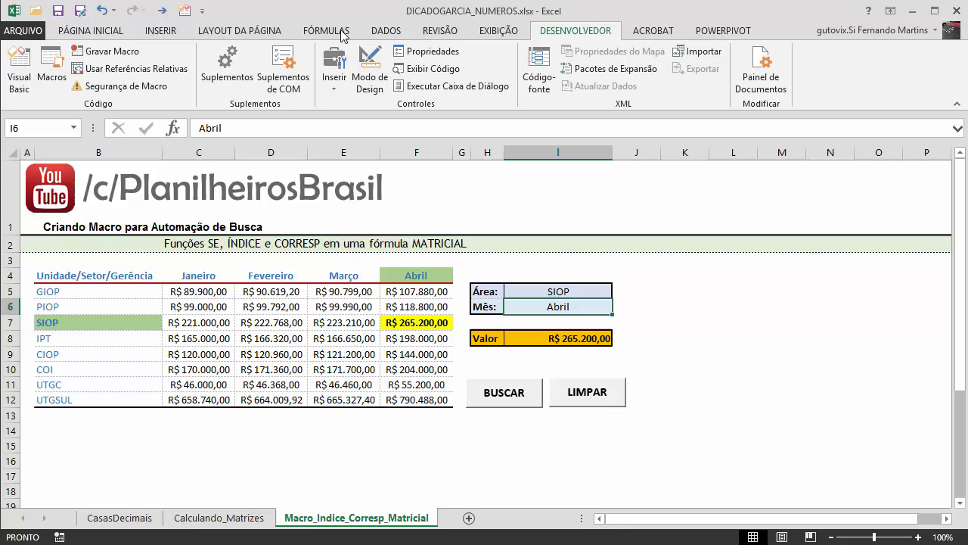
pyautogui.click(587, 393)
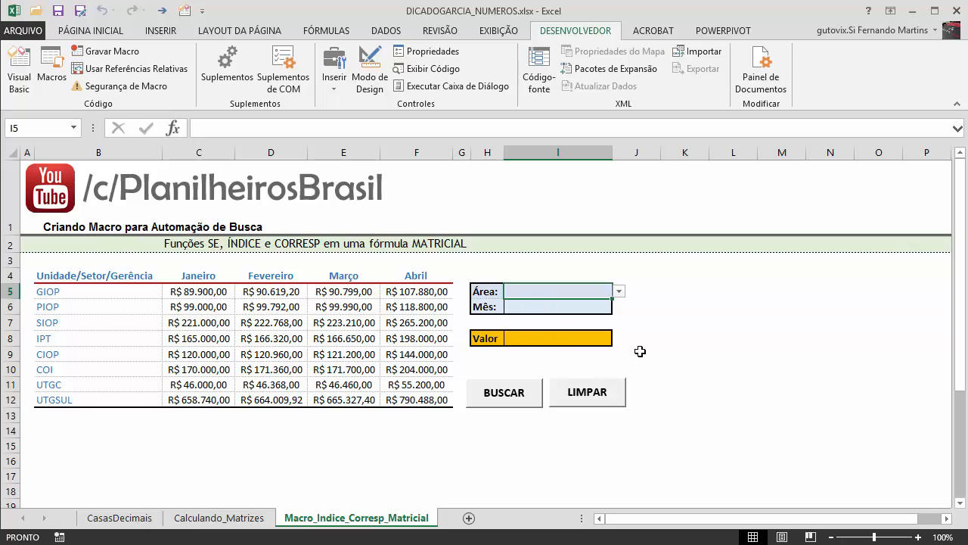
# - Choose UTGSUL as the Área and Janeiro as the Mês, and look up the value with the BUSCAR button
pyautogui.click(619, 292)
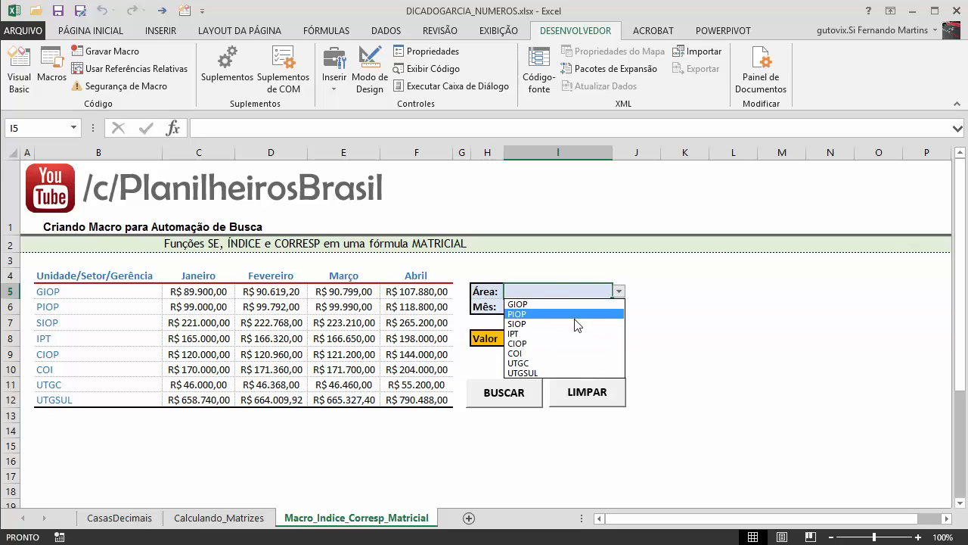
pyautogui.click(558, 372)
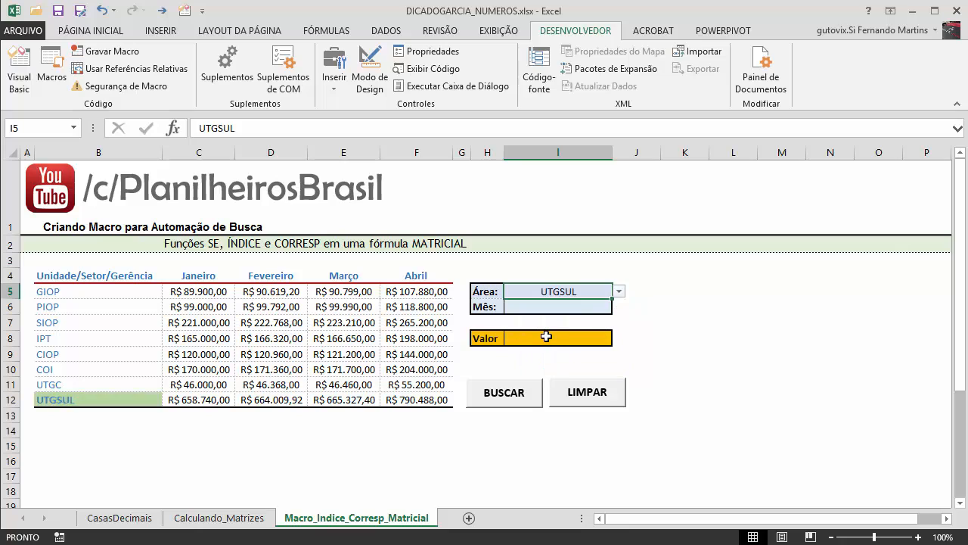
pyautogui.click(543, 337)
pyautogui.click(584, 307)
pyautogui.click(618, 307)
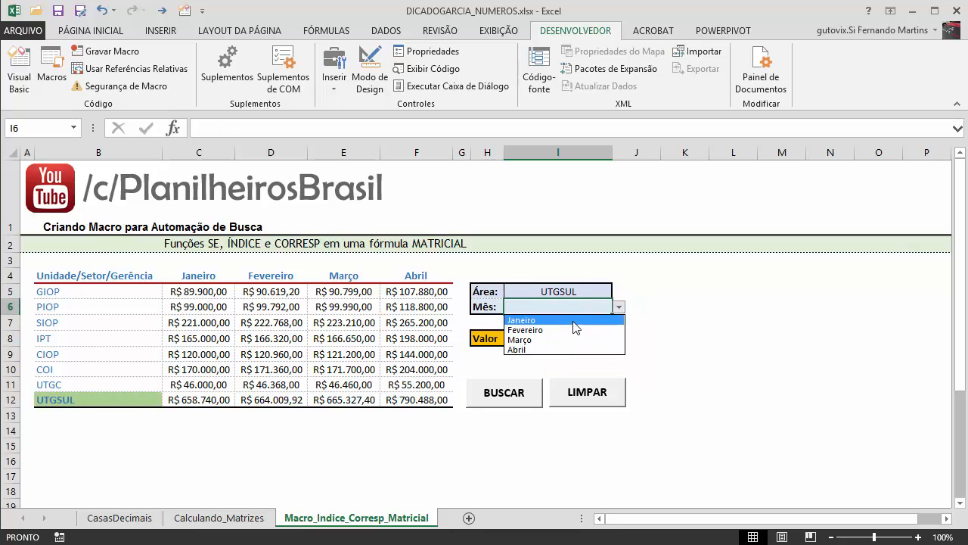
pyautogui.click(559, 320)
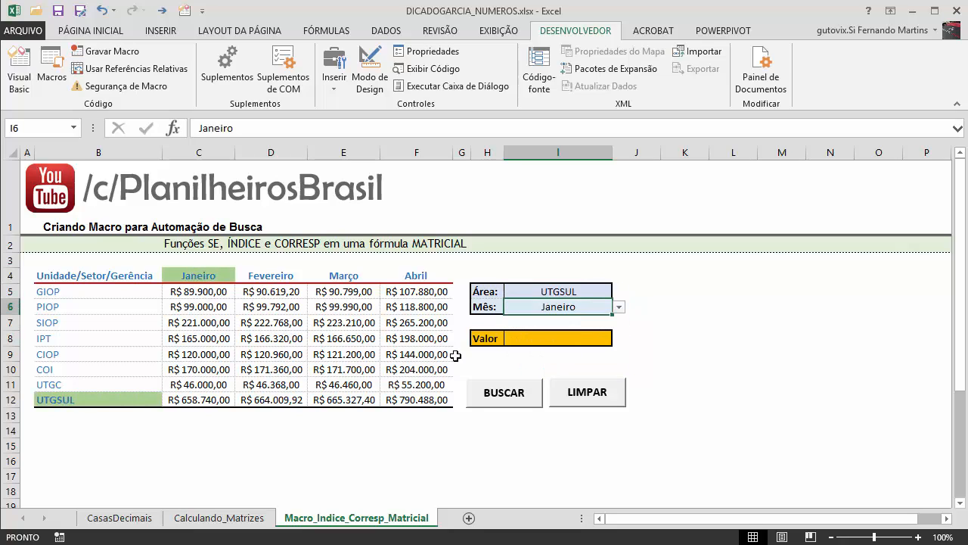
pyautogui.click(546, 339)
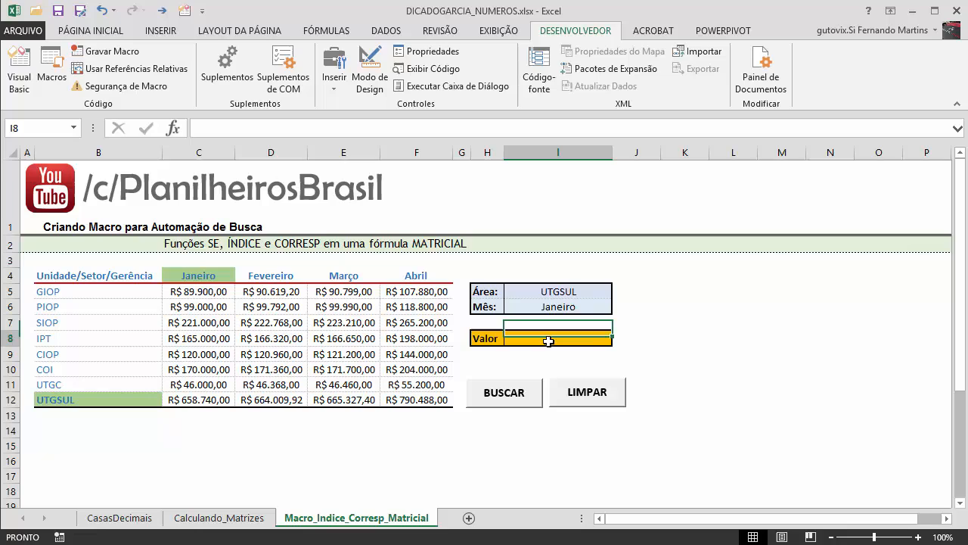
pyautogui.click(501, 396)
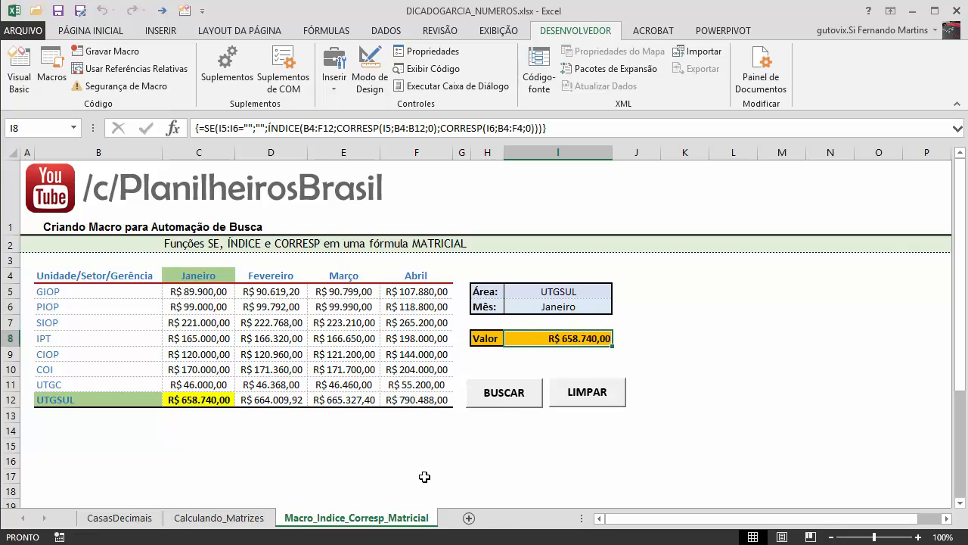